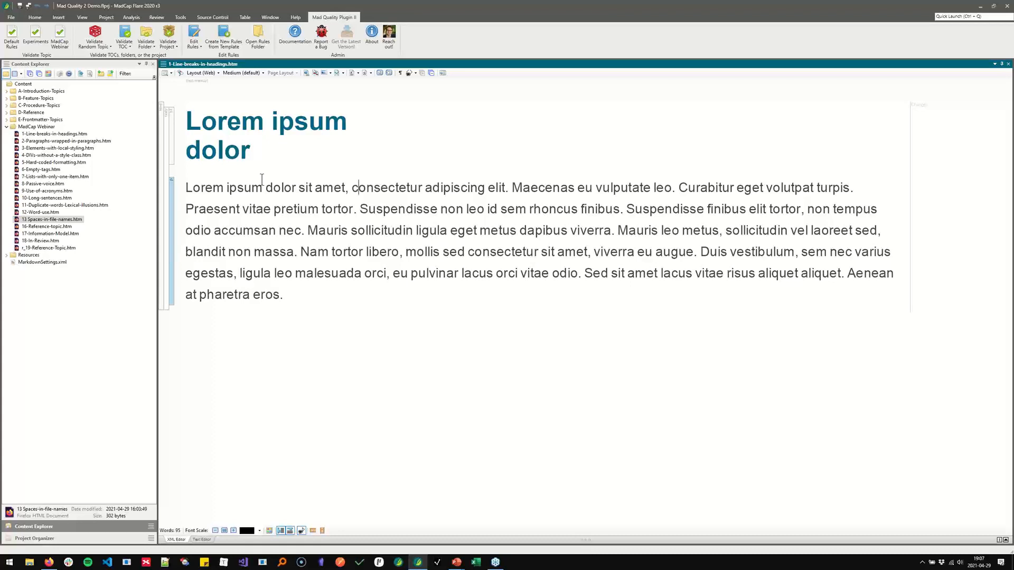
Validate the open topic with the MadCap Webinar rules and review the details of the duplicate word and header line break violations.
left_click(333, 200)
left_click(63, 40)
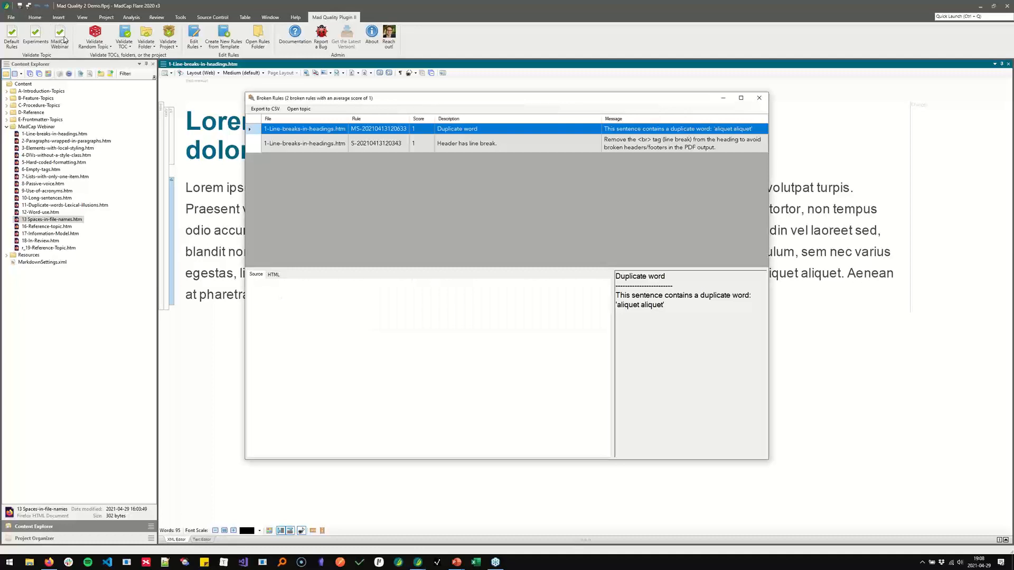
left_click(455, 147)
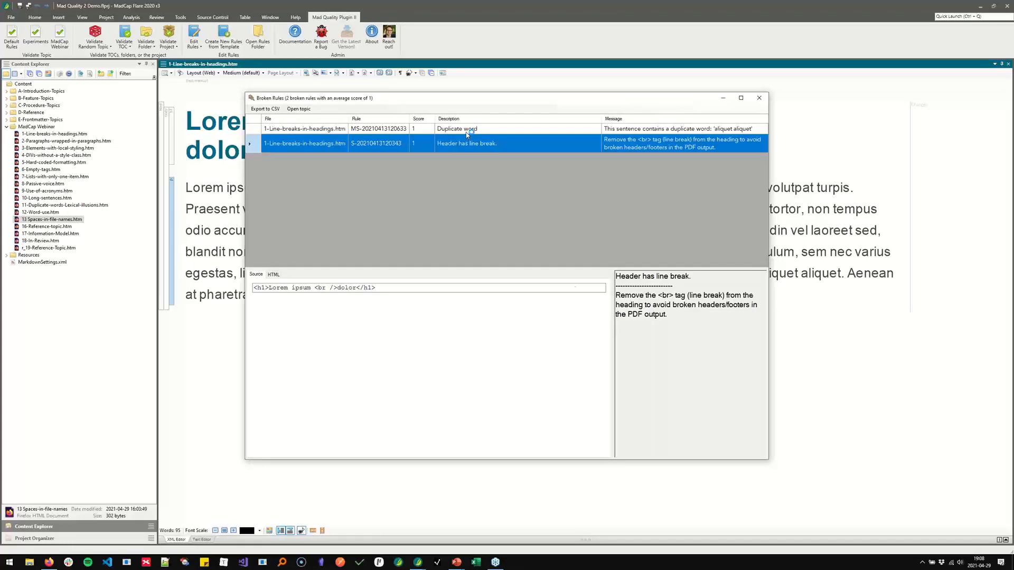
left_click(467, 133)
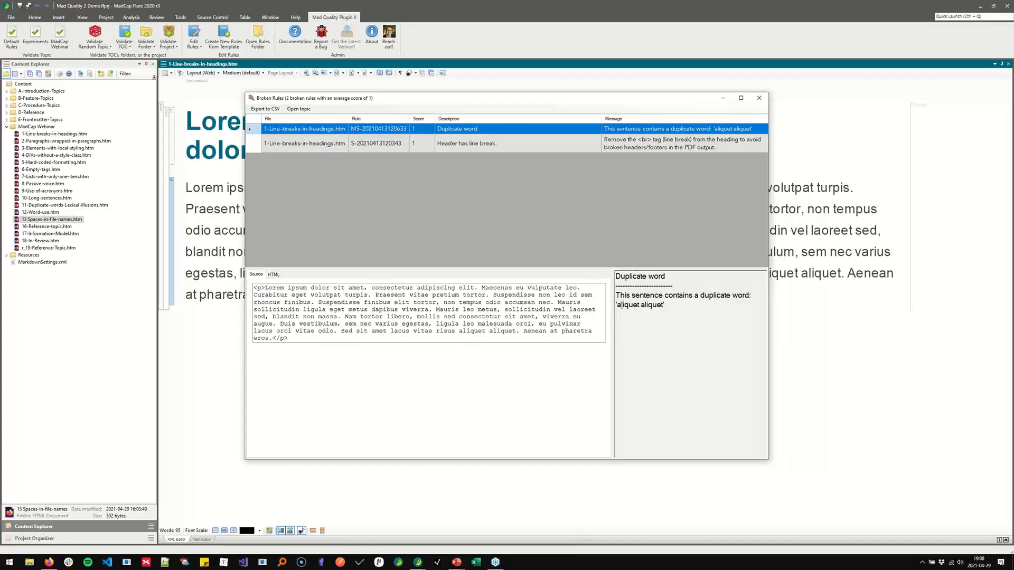
left_click_drag(617, 305, 654, 309)
left_click(651, 306)
left_click(471, 145)
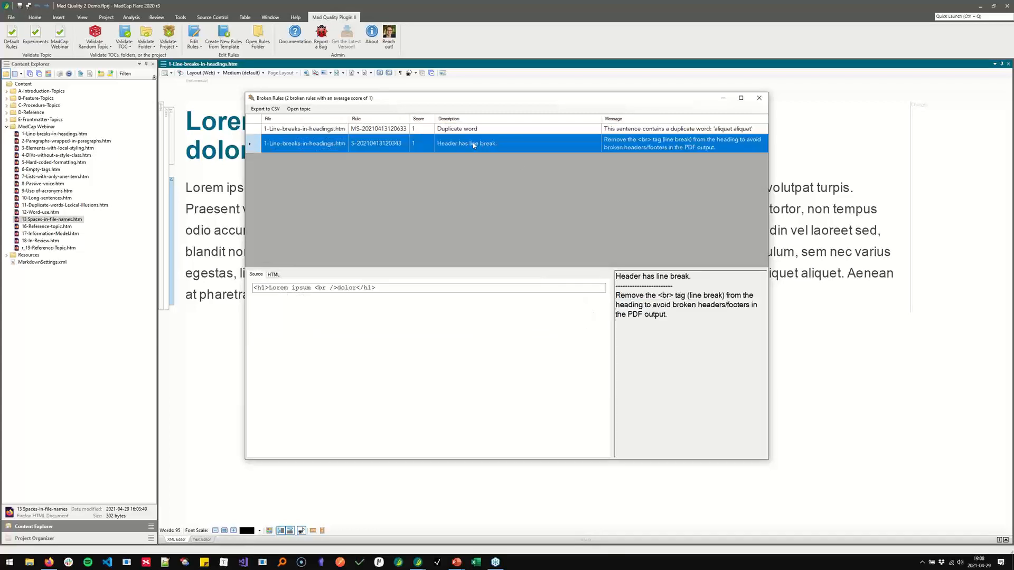
Go to the header line break violation in the topic, delete the break between "ipsum" and "dolor", and save.
double_click(473, 145)
left_click(268, 143)
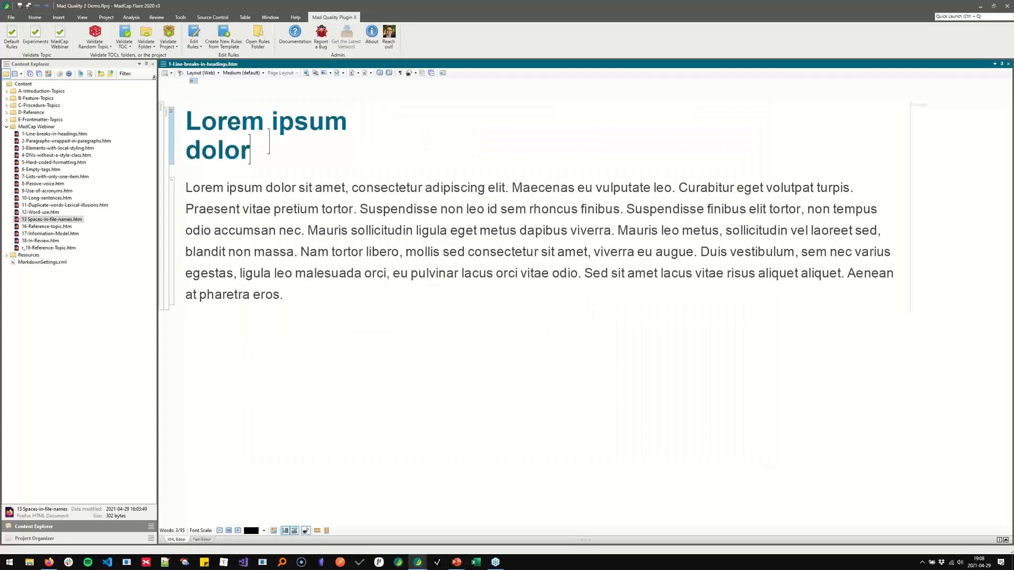
right_click(193, 81)
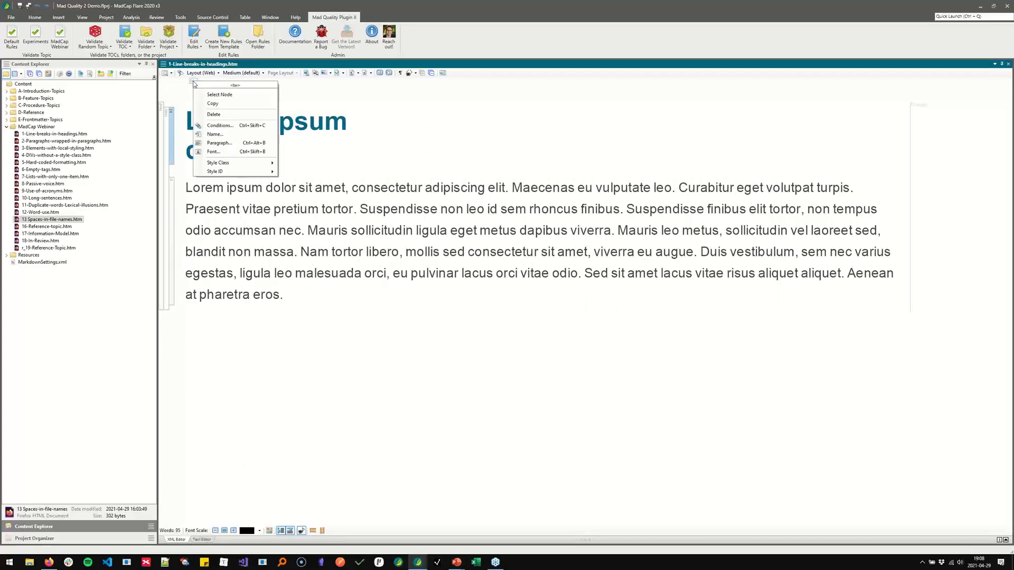
left_click(212, 114)
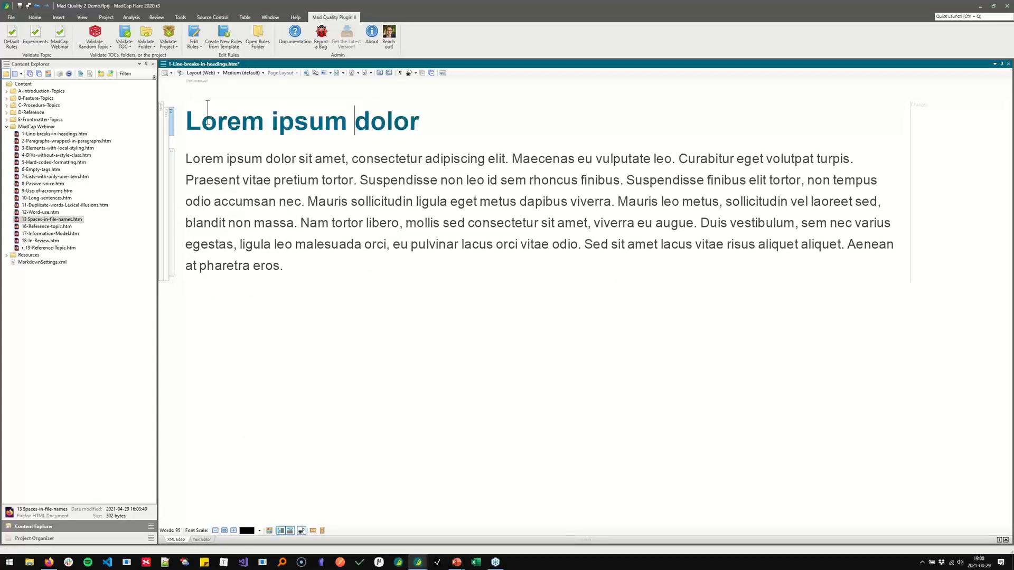
key("ctrl+s")
Delete the first of the two consecutive "aliquet" words in the body paragraph and save the topic.
left_click_drag(758, 244, 841, 245)
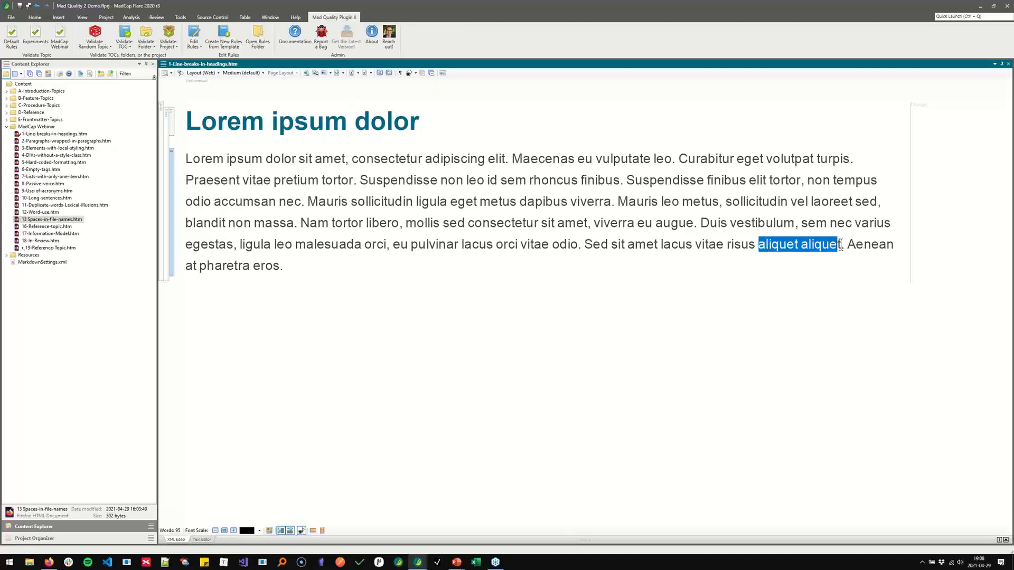
double_click(781, 246)
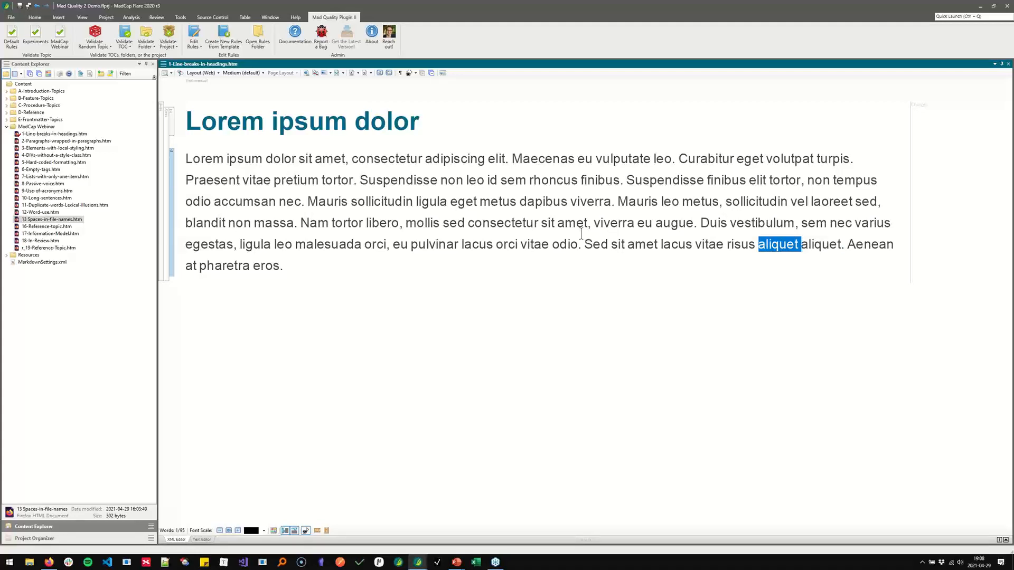
key("Delete")
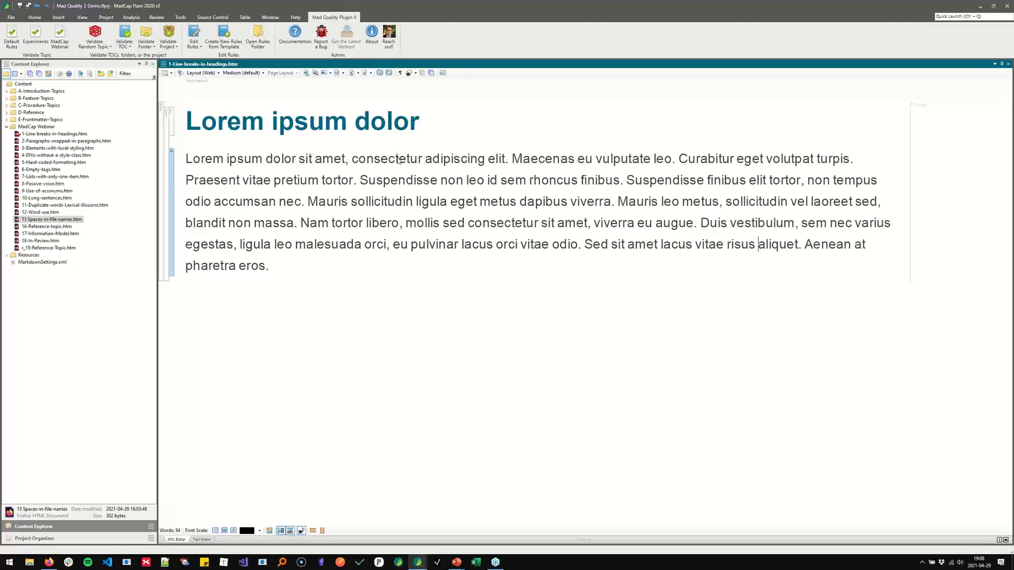
Close the broken rules report and revalidate 1-Line-breaks-in-headings.htm with the MadCap Webinar rules.
key("alt+Tab")
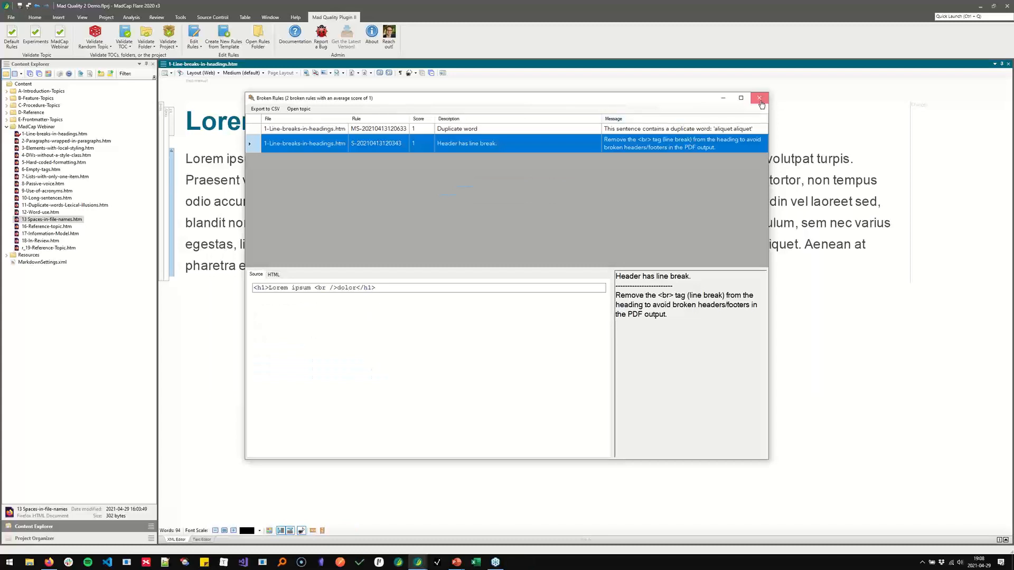
left_click(759, 98)
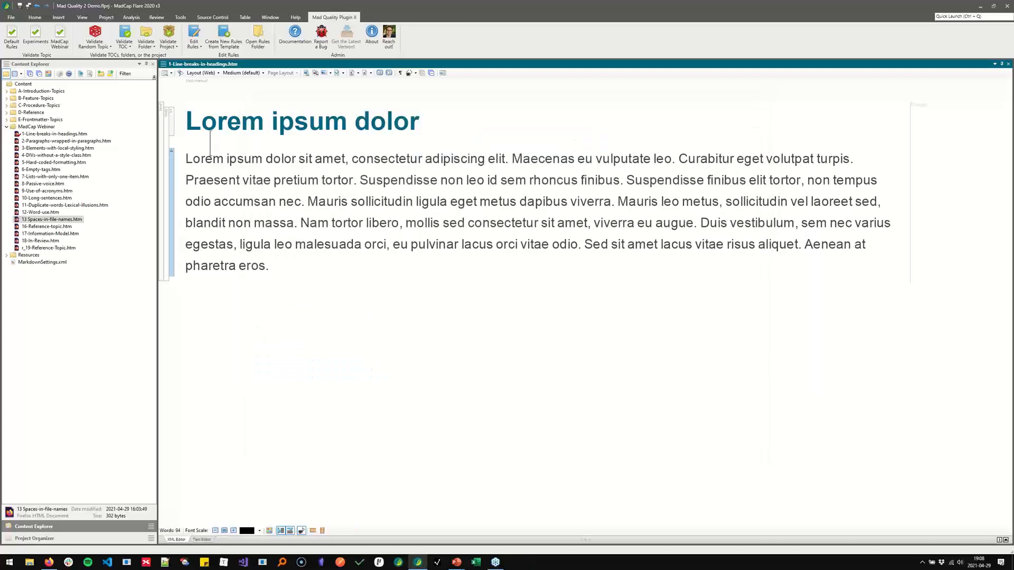
left_click(59, 35)
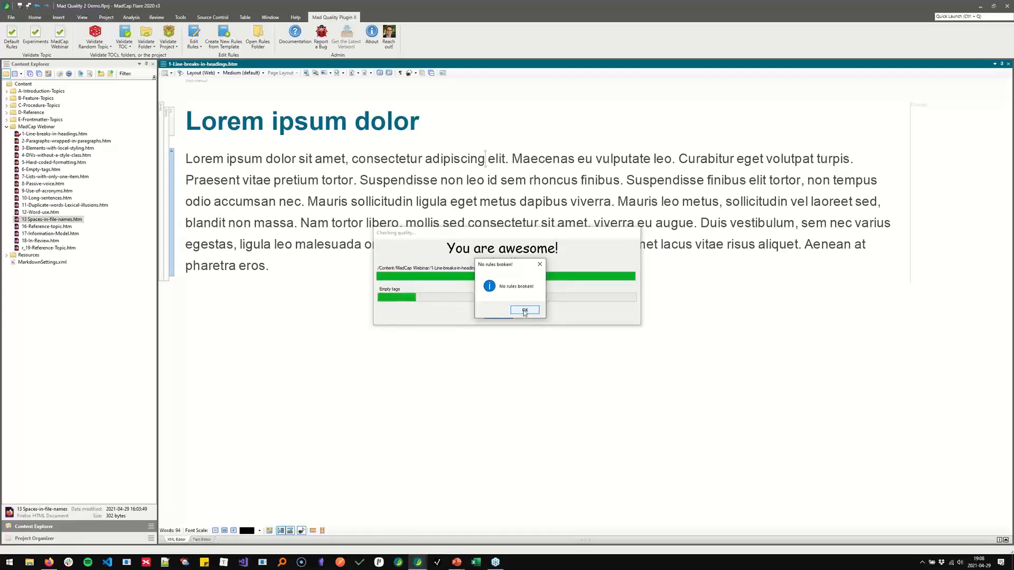
left_click(525, 311)
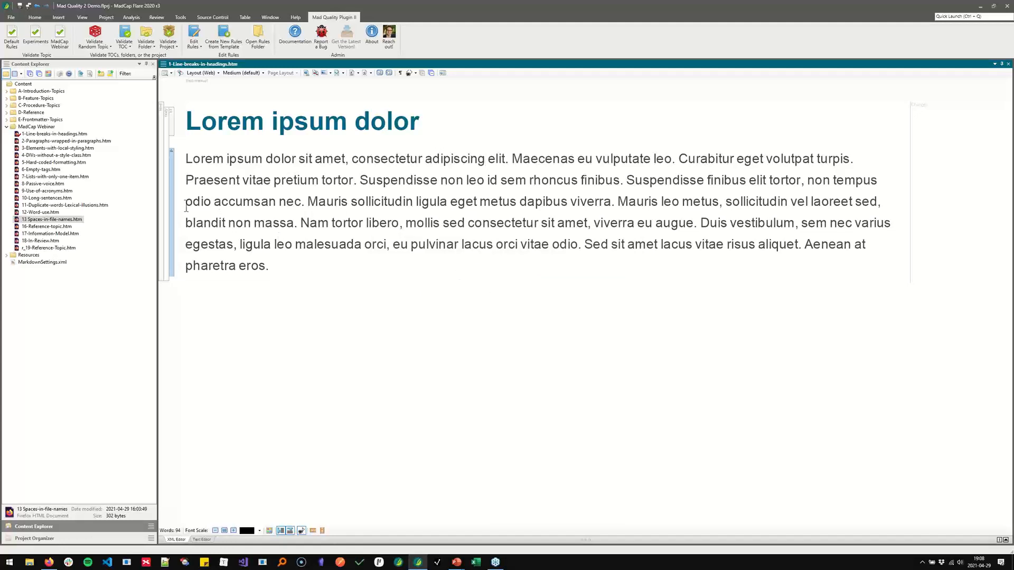
Open 2-Paragraphs-wrapped-in-paragraphs.htm, inspect its nested body paragraph, and validate the topic with the MadCap Webinar rules.
double_click(98, 142)
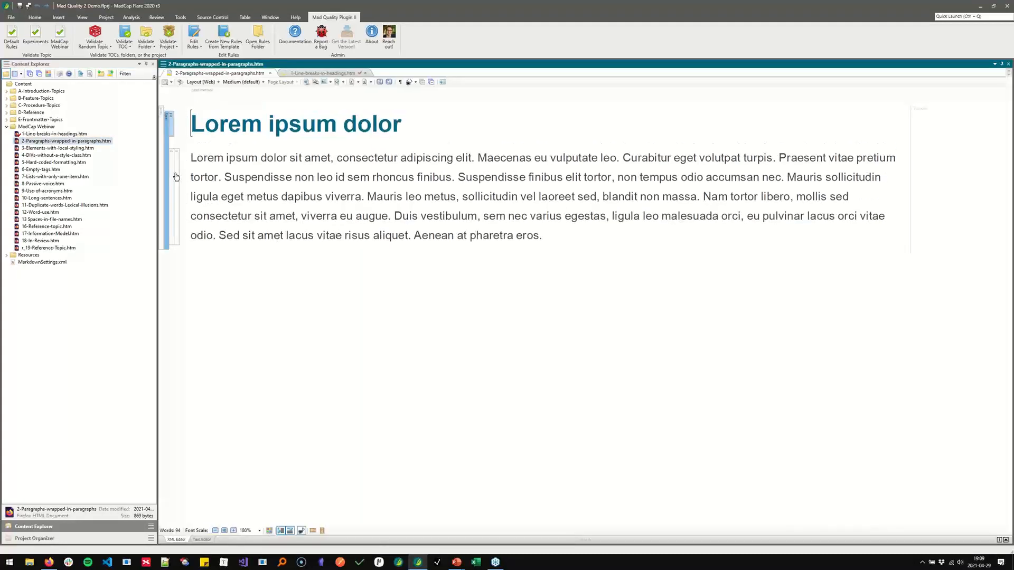
left_click(176, 176)
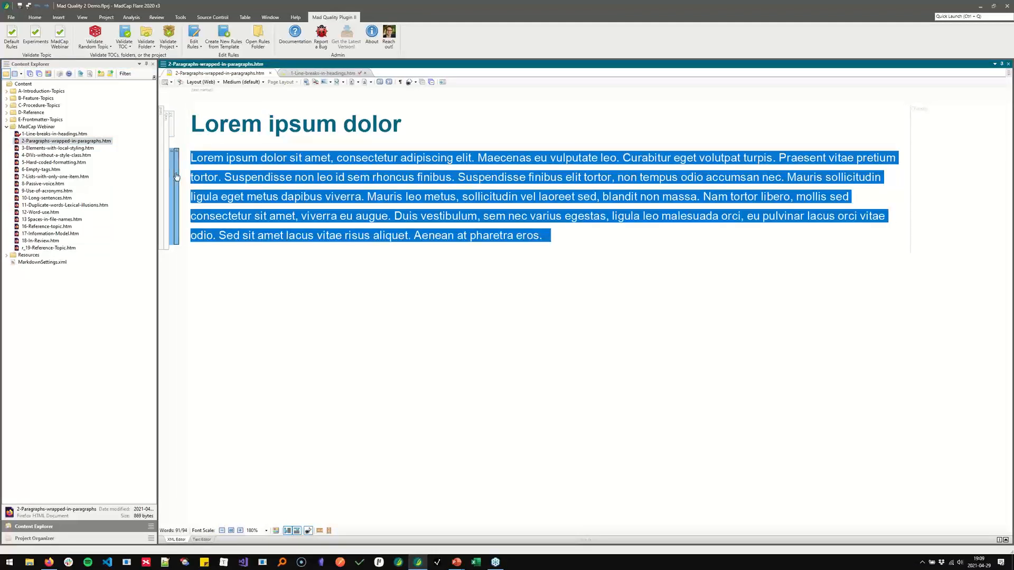
left_click(312, 181)
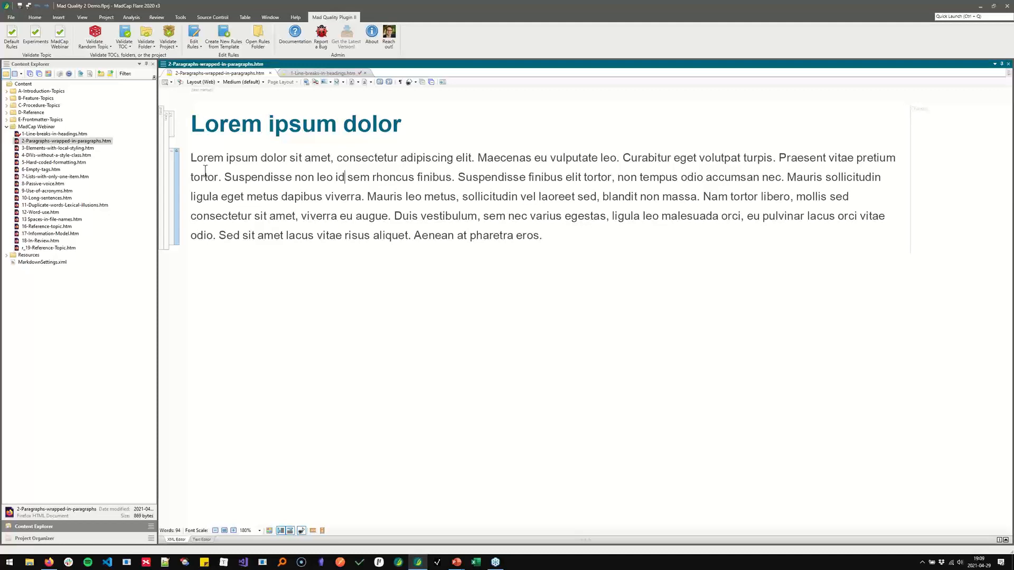
left_click(64, 43)
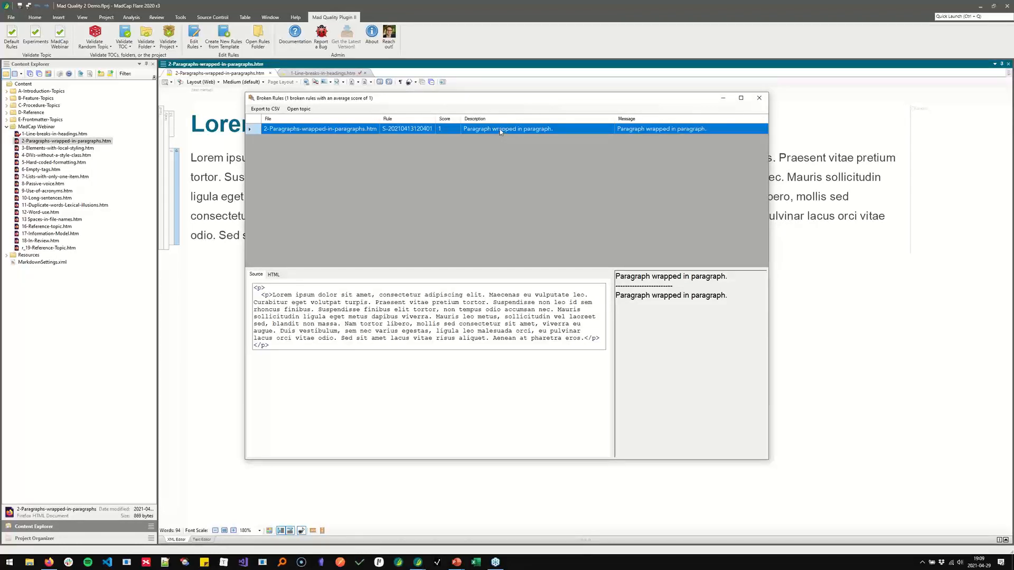
Go to the reported wrapped paragraph, unbind the inner paragraph tag while keeping its text, and save the topic.
double_click(501, 132)
right_click(178, 160)
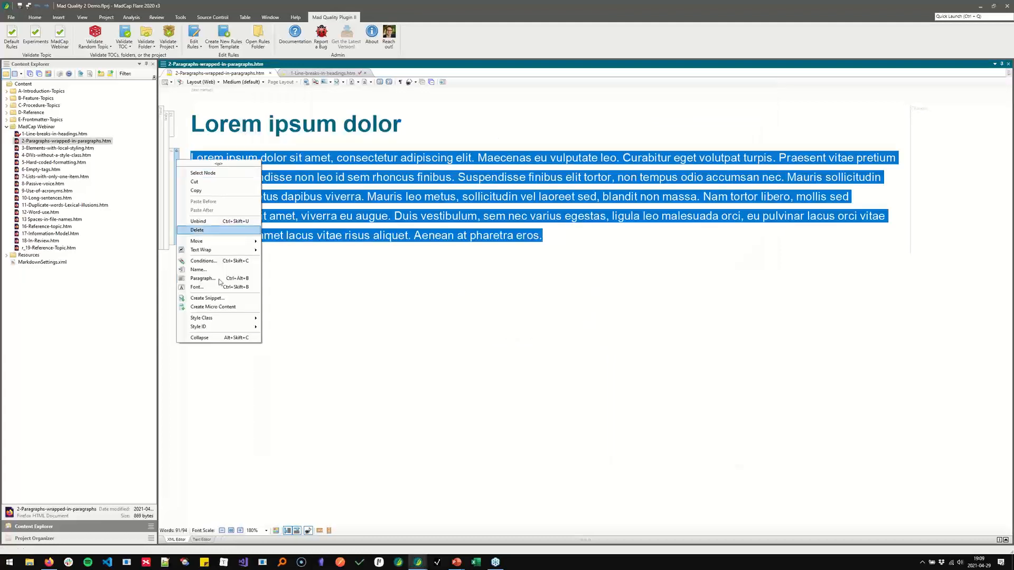
left_click(222, 222)
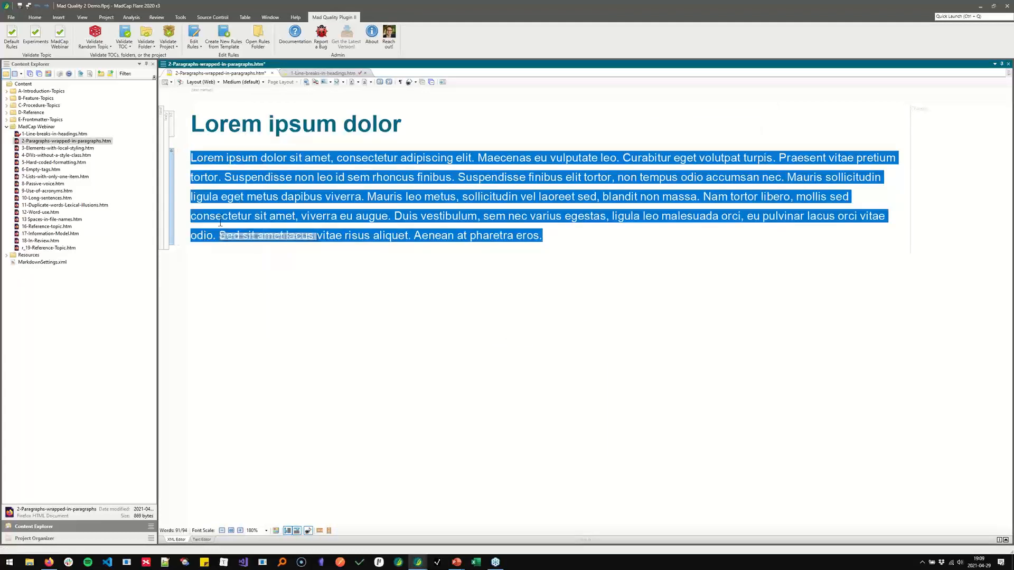
left_click(405, 190)
key("ctrl+s")
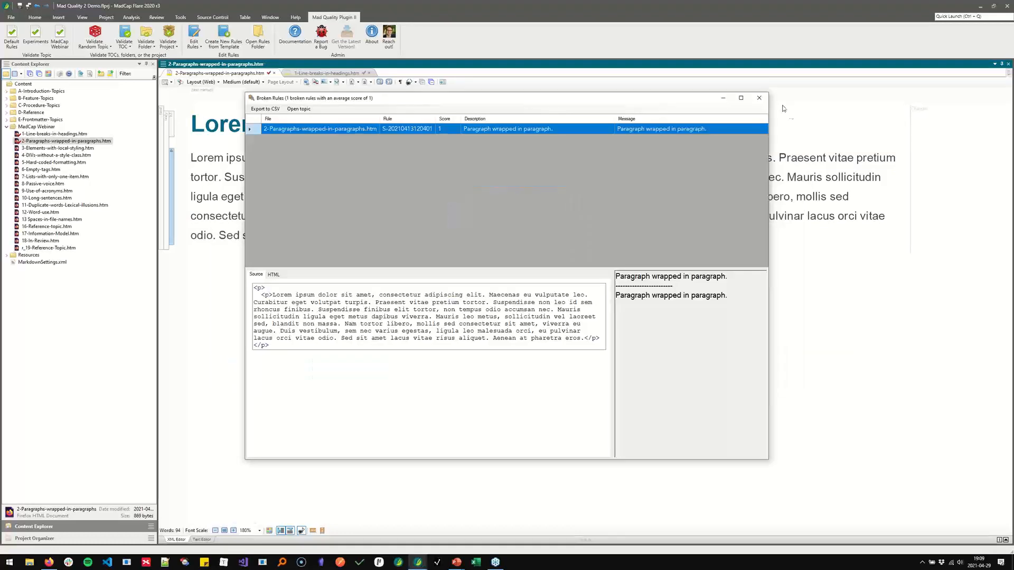
Close the broken rules report and revalidate 2-Paragraphs-wrapped-in-paragraphs.htm with the MadCap Webinar rules.
left_click(758, 97)
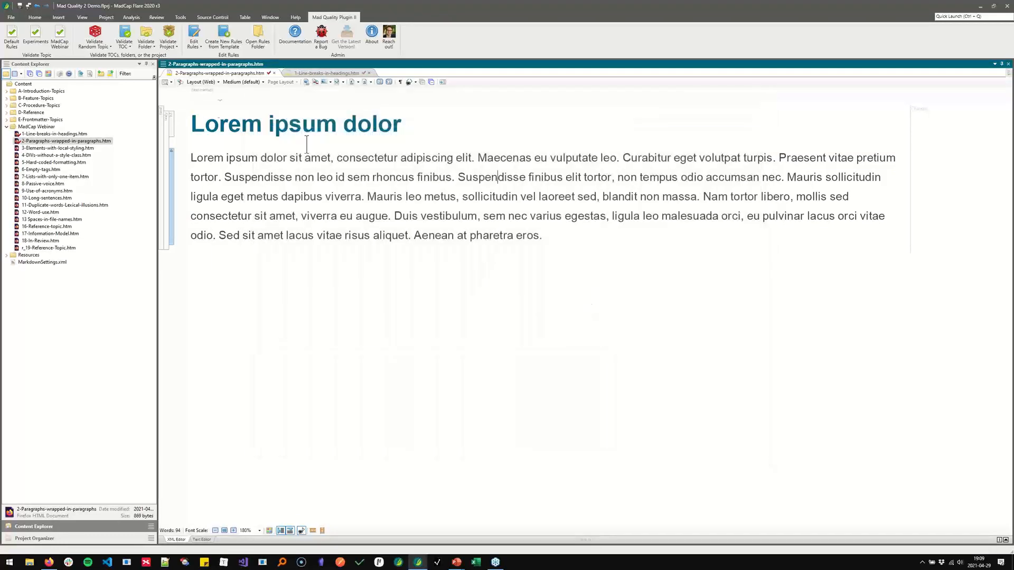
left_click(62, 40)
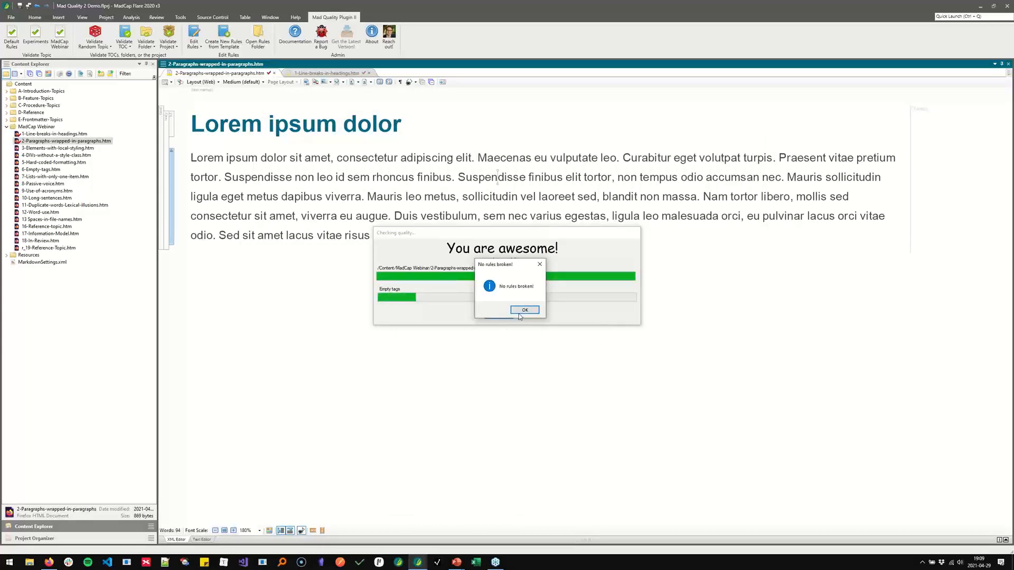
left_click(522, 310)
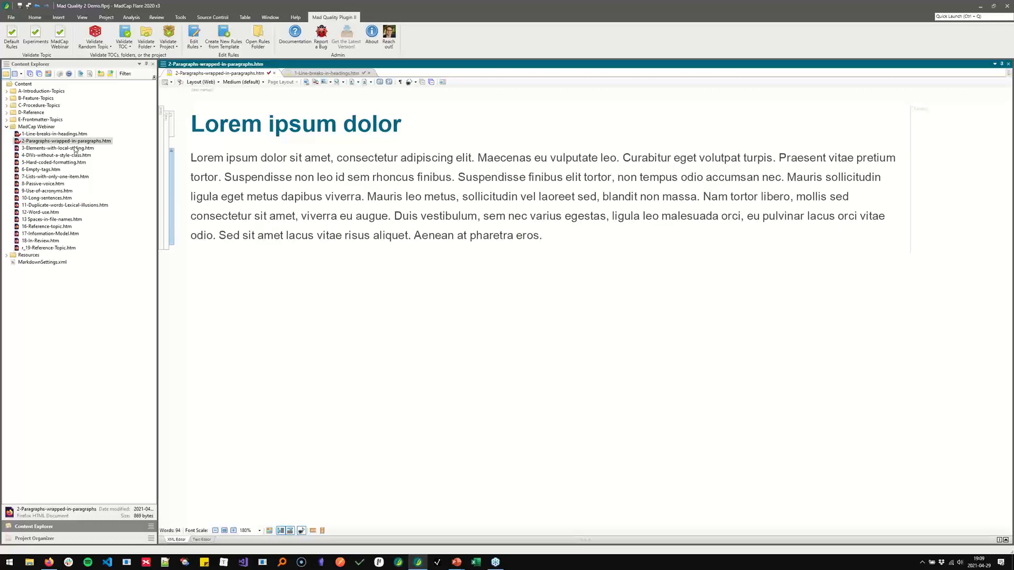
Validate 3-Elements-with-local-styling.htm with the MadCap Webinar rules and go to the reported local style violation in the topic.
double_click(76, 149)
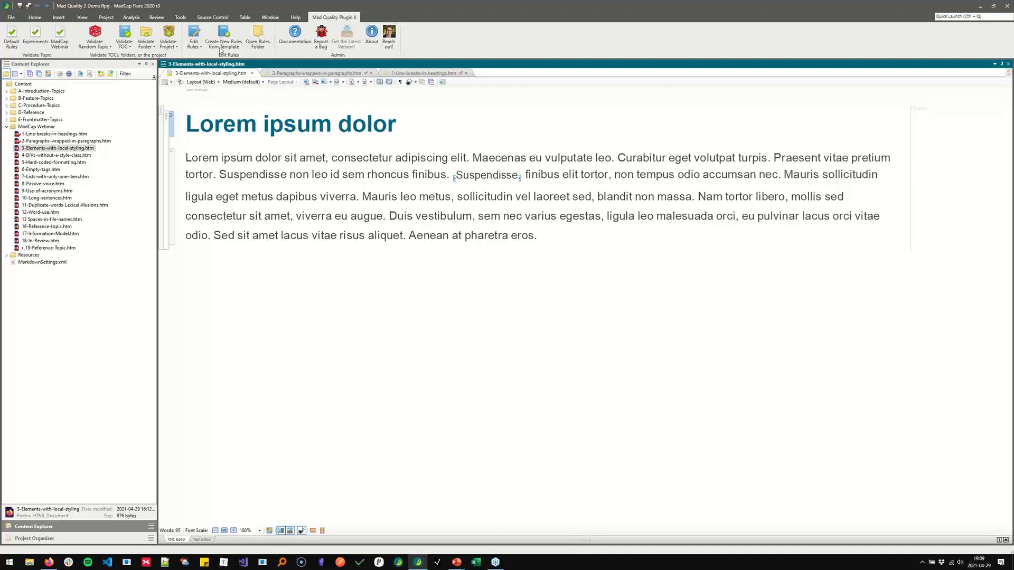
left_click(62, 41)
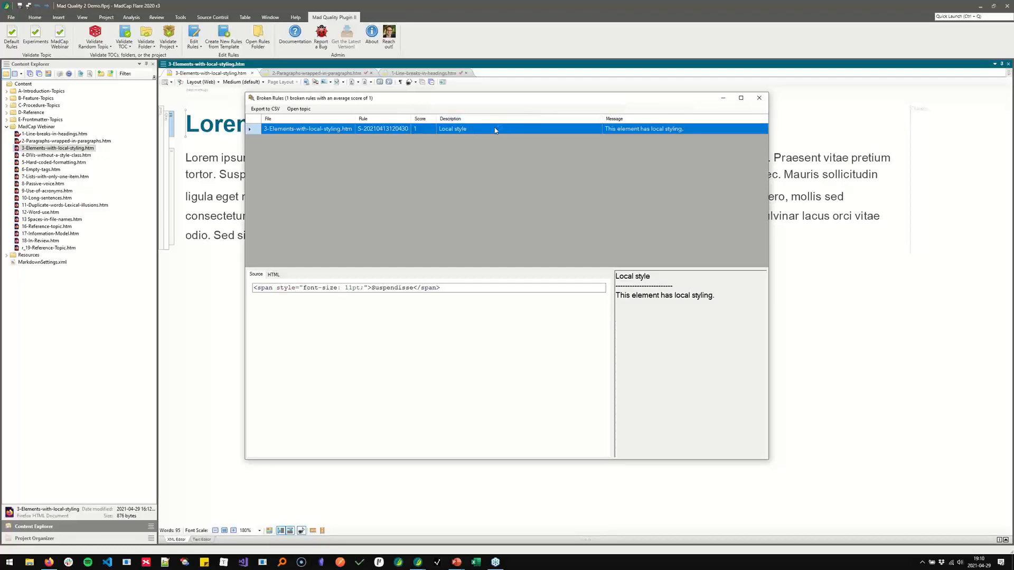
double_click(496, 130)
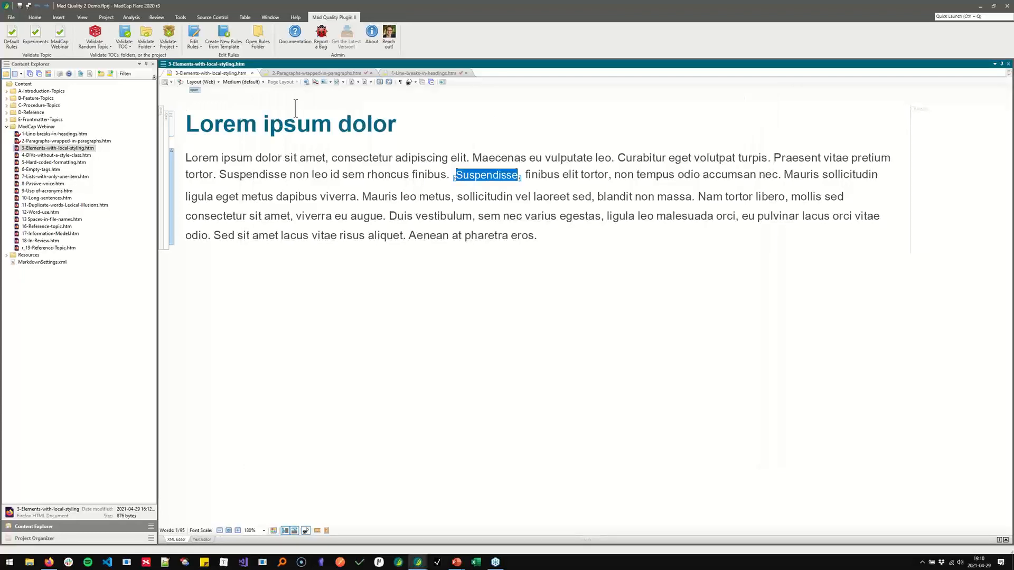
Remove the locally styled span around "Suspendisse" while keeping the word, and save the topic.
right_click(195, 91)
left_click(221, 129)
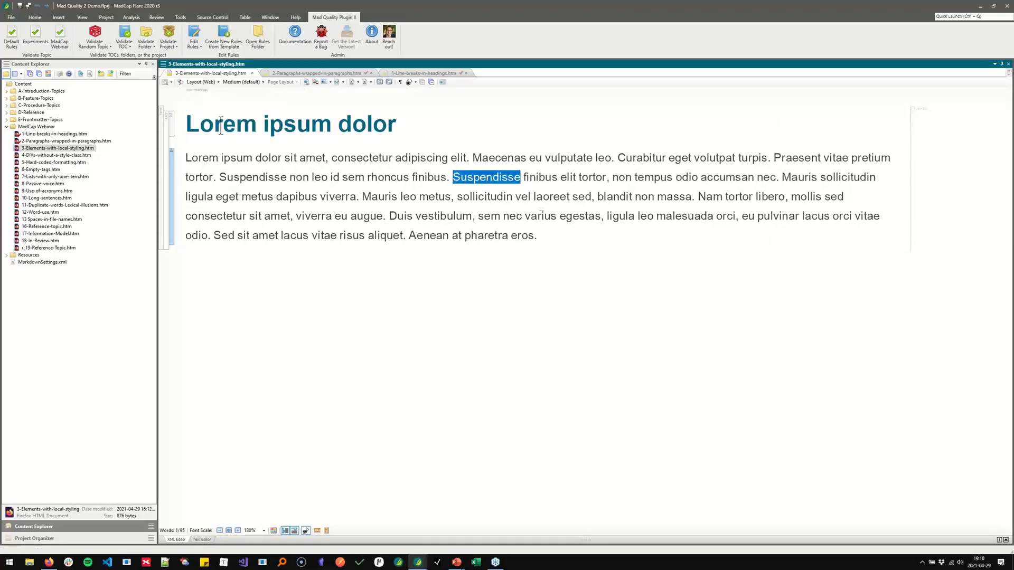
left_click(543, 184)
key("ctrl+s")
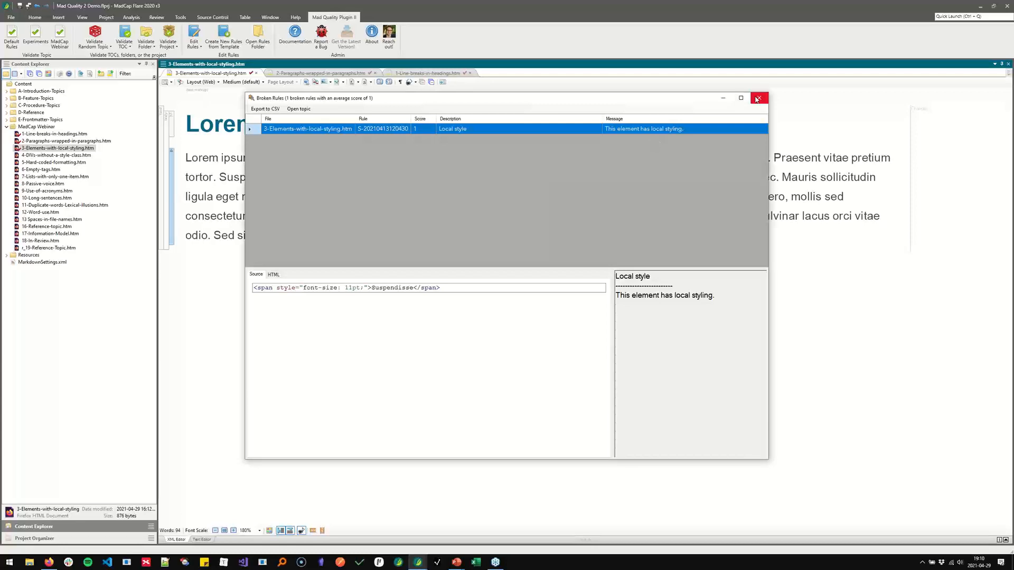
Close the broken rules report and revalidate 3-Elements-with-local-styling.htm with the MadCap Webinar rules.
left_click(758, 98)
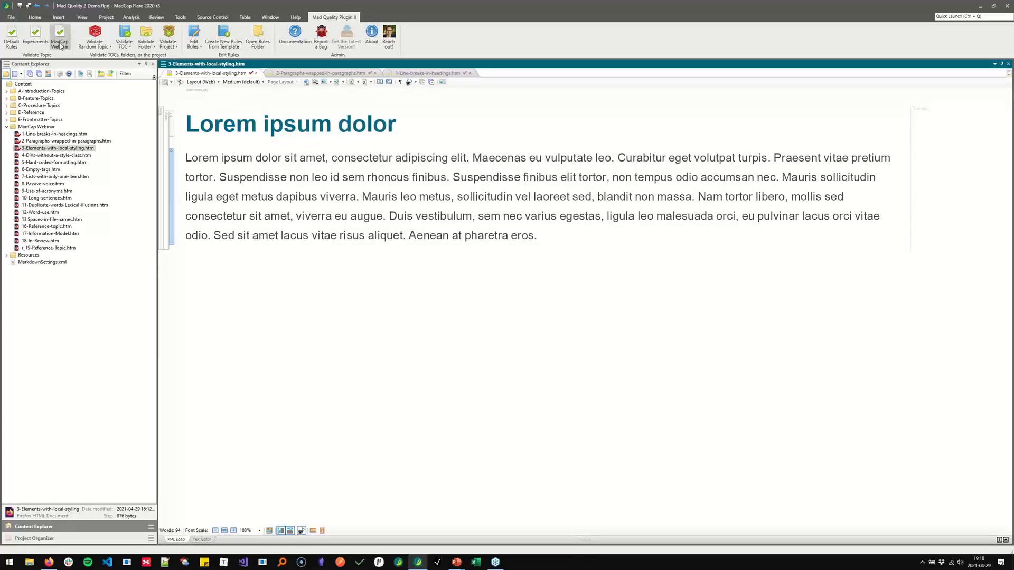
left_click(60, 46)
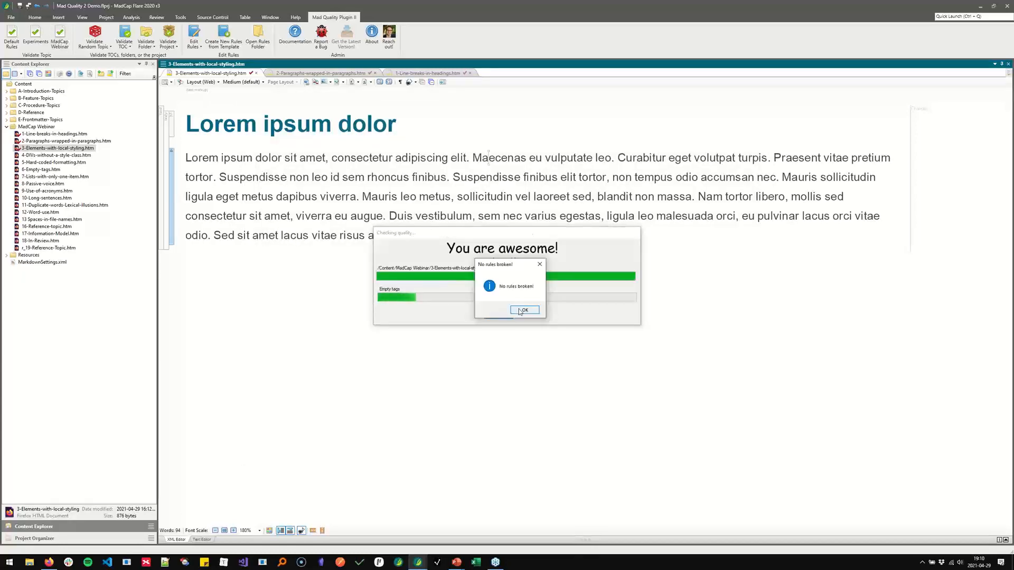
left_click(522, 311)
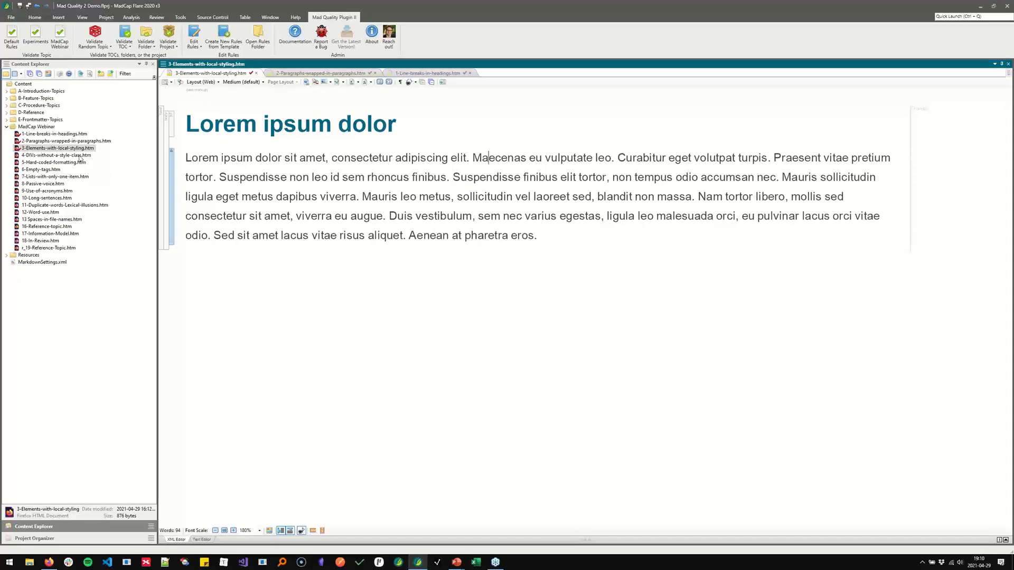
Open 4-DIVs-without-a-style-class.htm and examine the div tag around its body paragraph in the source code.
left_click(79, 155)
double_click(78, 155)
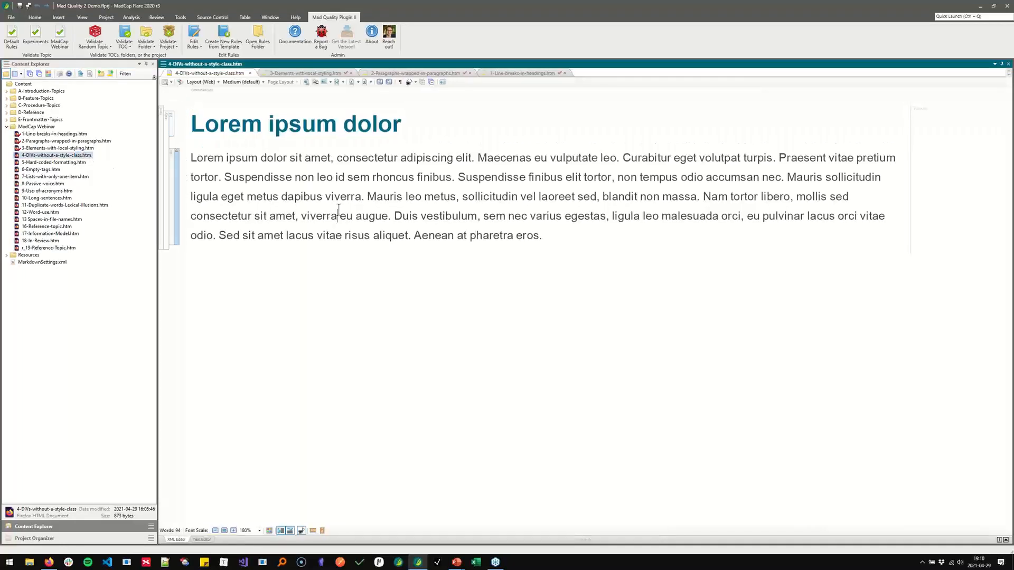
left_click(173, 181)
left_click(174, 181)
left_click(202, 540)
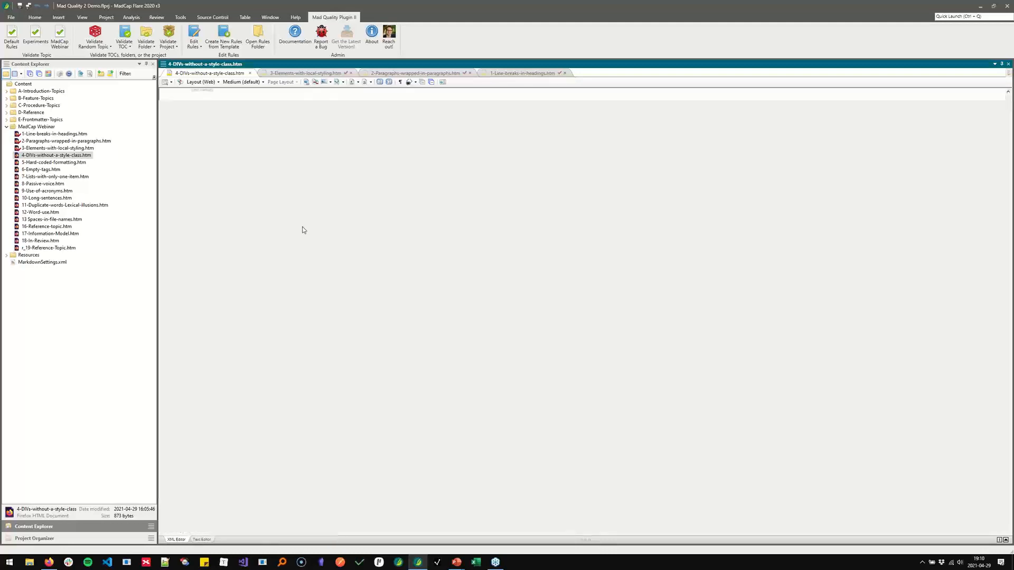
double_click(257, 170)
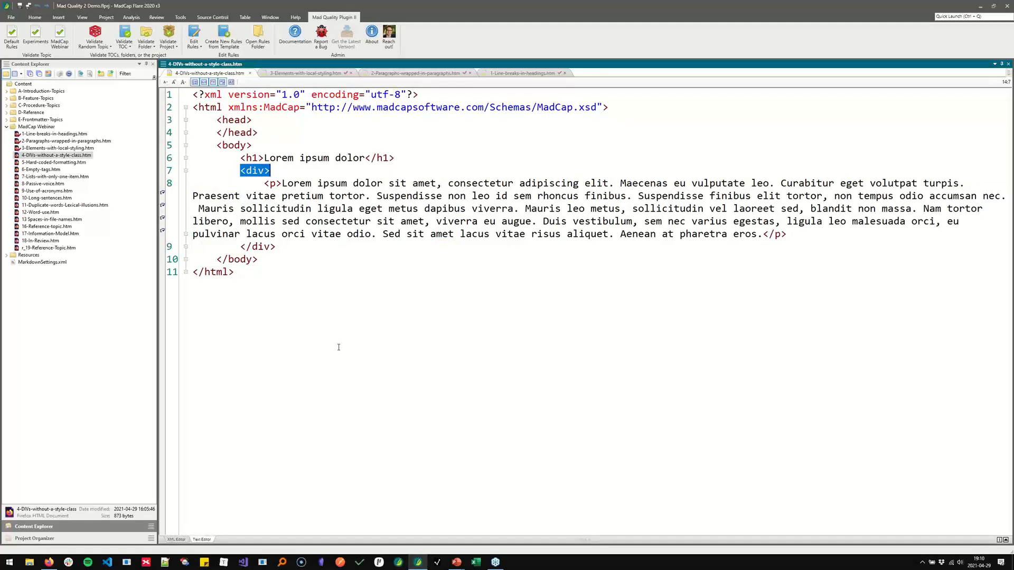
Return 4-DIVs-without-a-style-class.htm to the visual editor, validate it with the MadCap Webinar rules, and review and close the broken rules report.
left_click(175, 538)
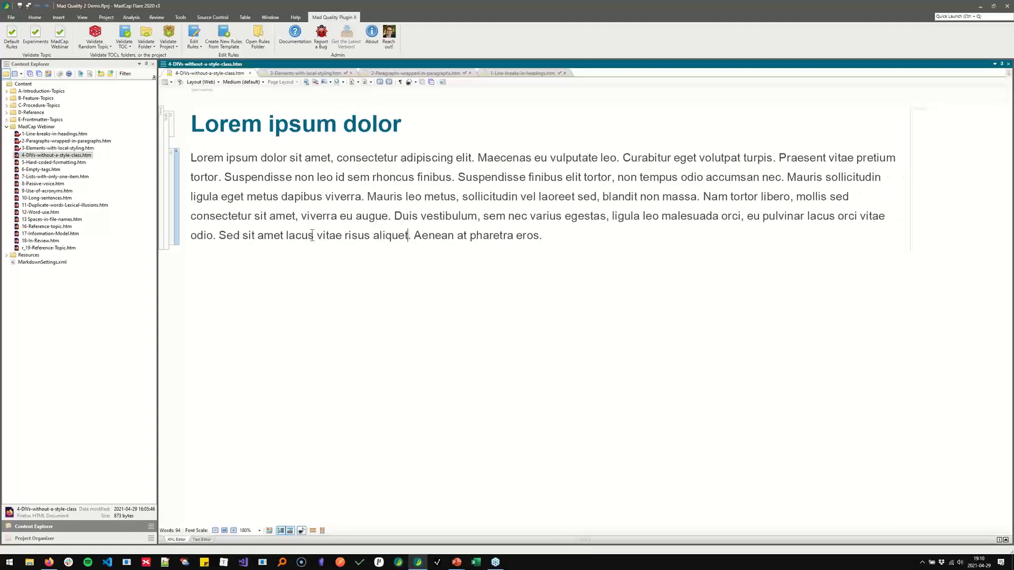
left_click(61, 38)
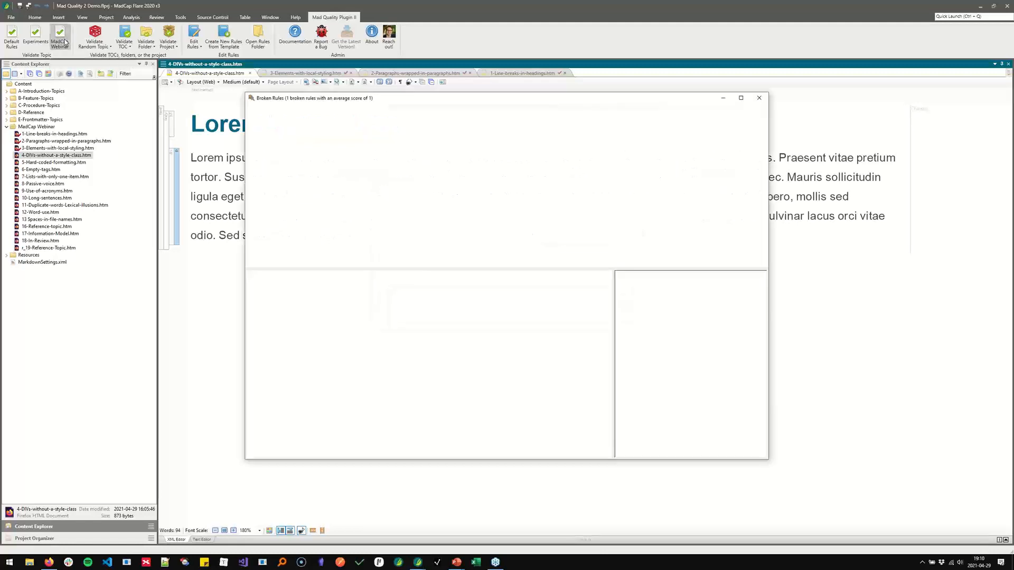
left_click(484, 129)
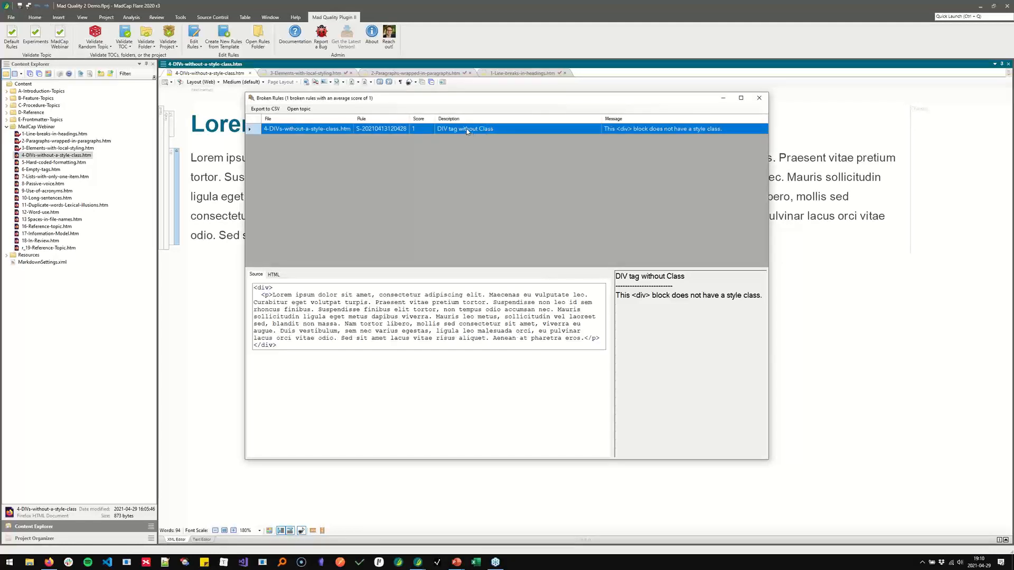
left_click(759, 98)
Remove the div without a class around the body paragraph while keeping the paragraph text, and save the topic.
left_click(171, 162)
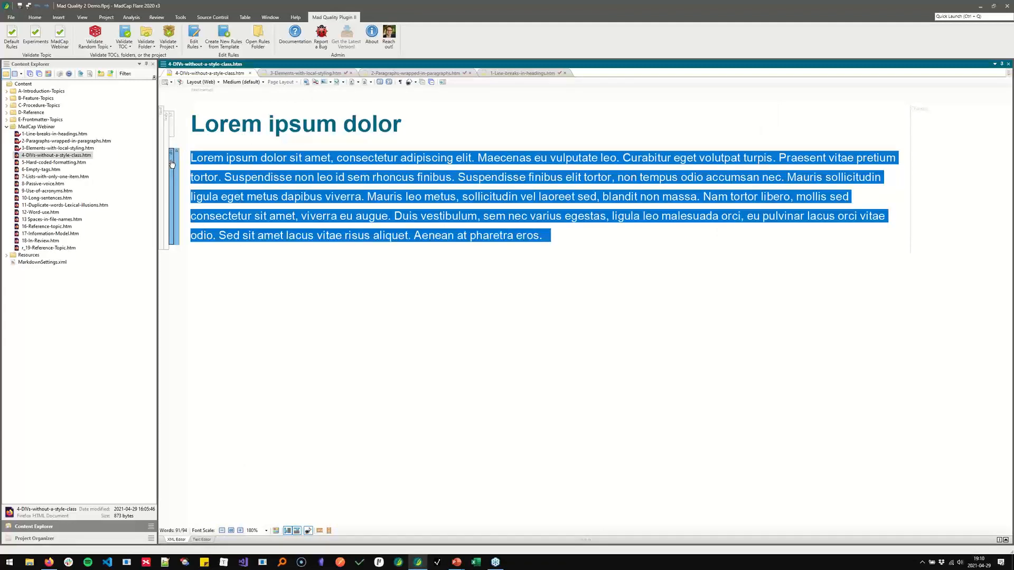
right_click(172, 164)
left_click(200, 211)
left_click(368, 199)
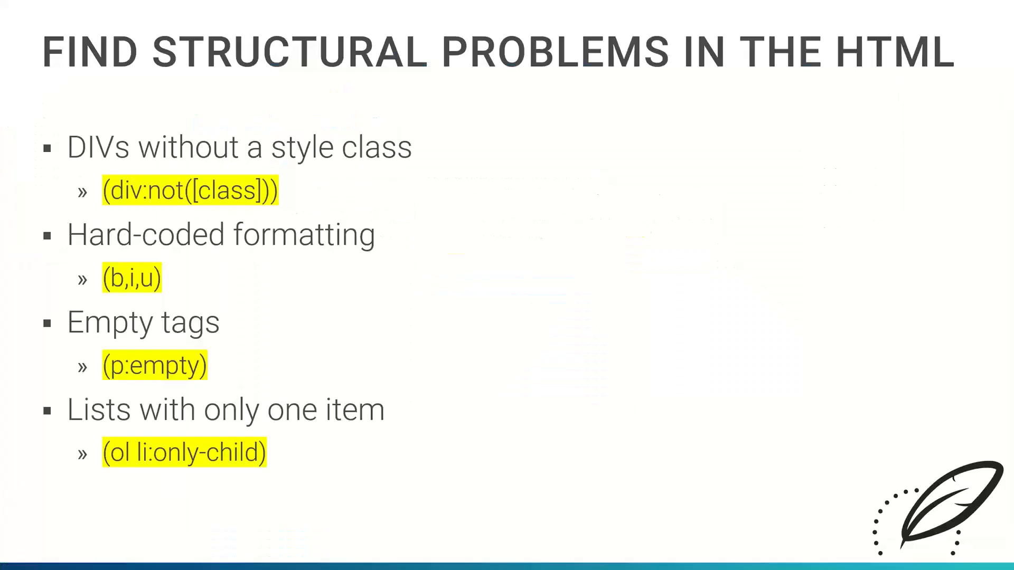
Switch back from the slide show to MadCap Flare and revalidate 4-DIVs-without-a-style-class.htm with the MadCap Webinar rules.
key("alt+Tab")
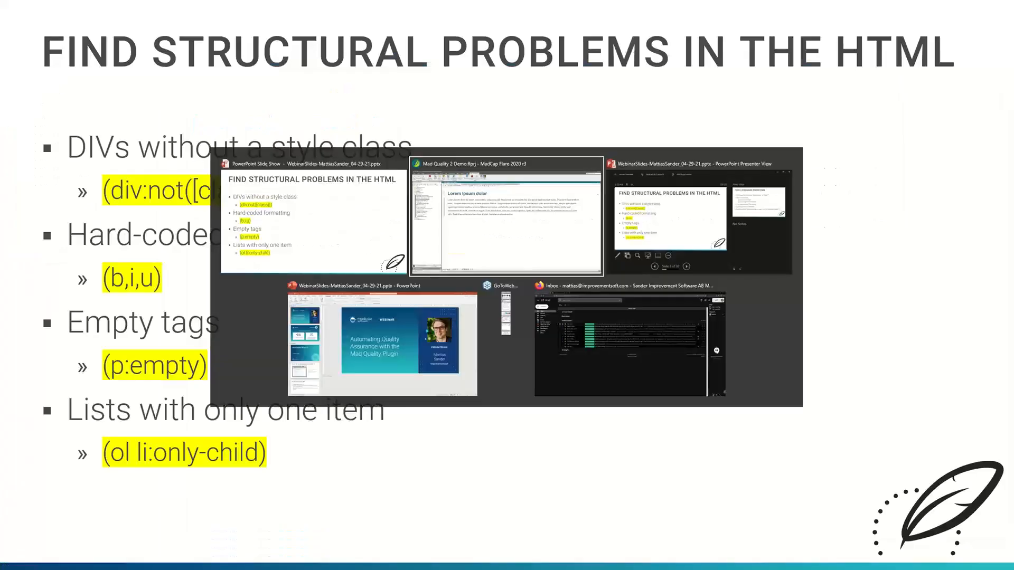
left_click(500, 228)
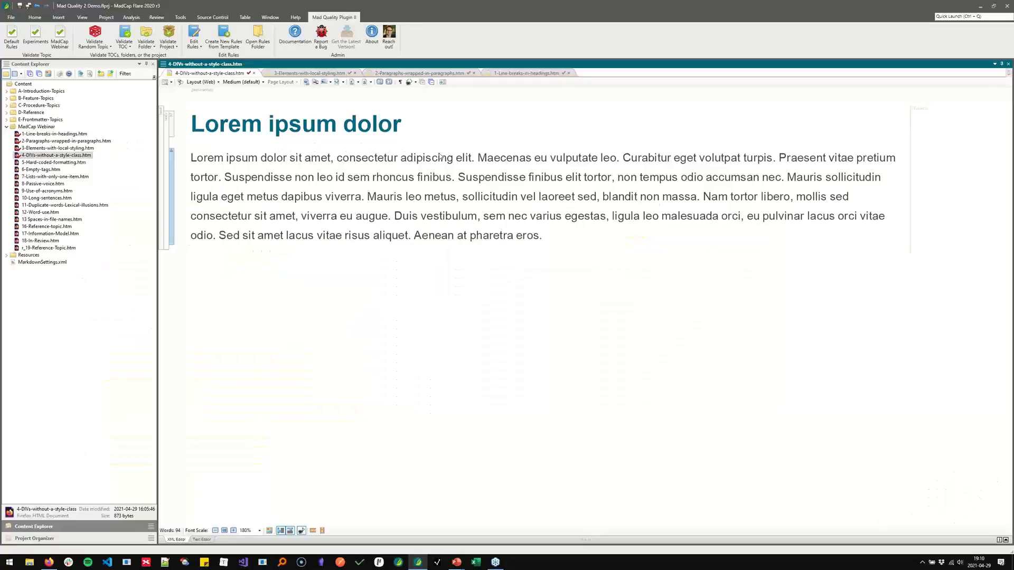
left_click(59, 35)
left_click(522, 316)
Open 5-Hard-coded-formatting.htm, validate it with the MadCap Webinar rules and go to the reported hard-coded formatting in the topic.
left_click(59, 163)
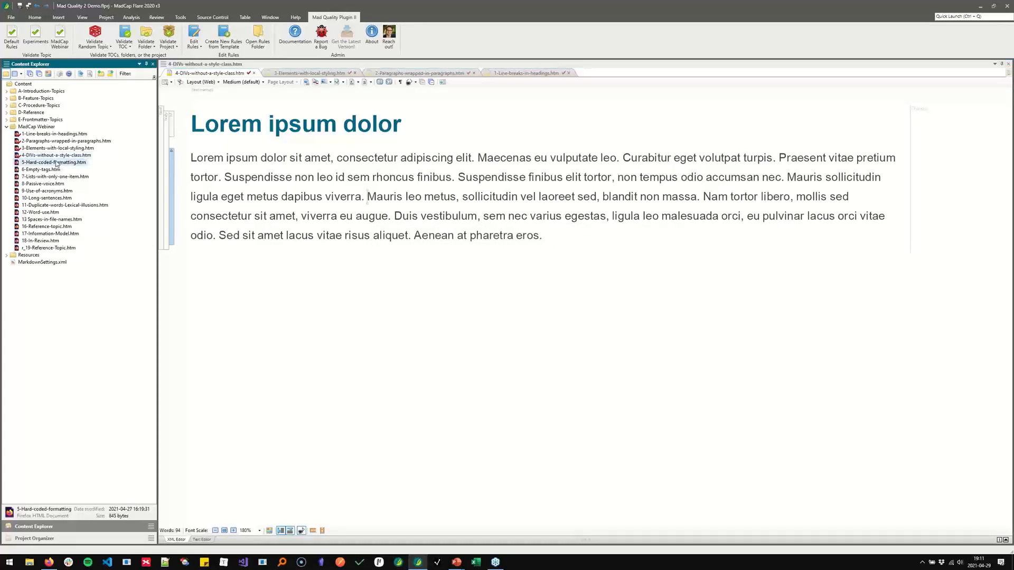
double_click(53, 163)
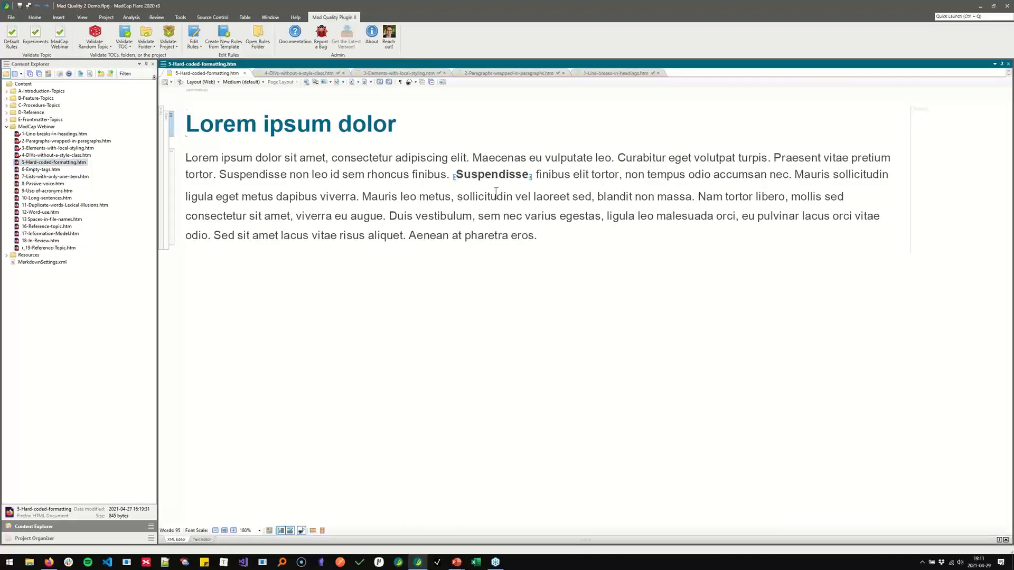
left_click(59, 40)
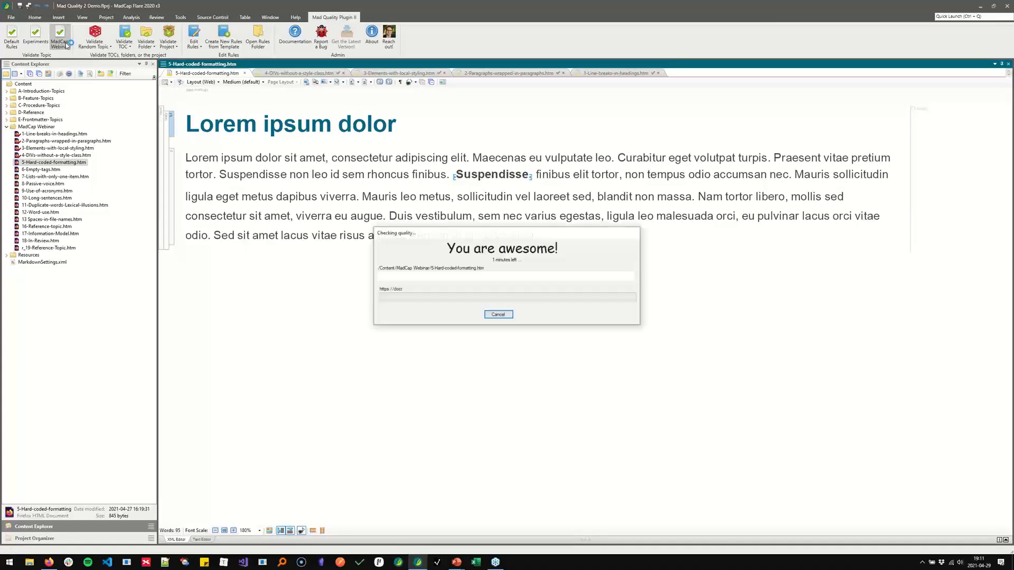
left_click(481, 132)
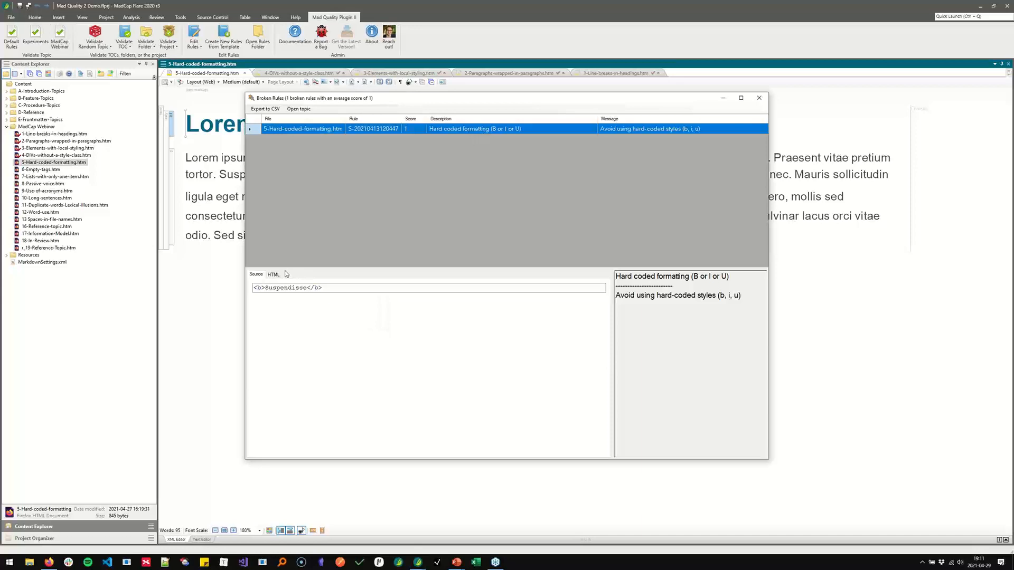
double_click(463, 130)
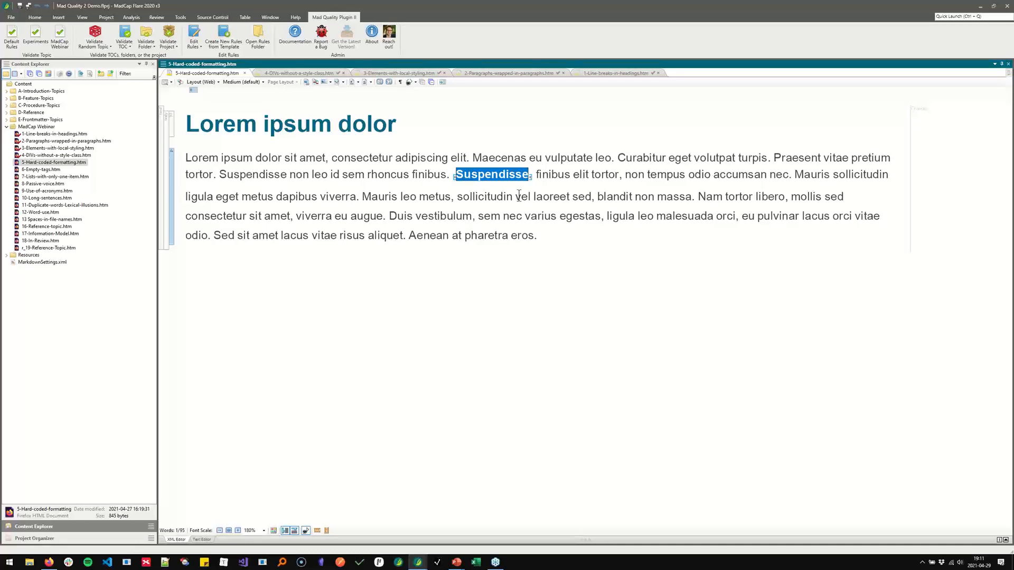
Remove the hard-coded bold tag around "Suspendisse" while keeping the word, and save the topic.
left_click(194, 94)
left_click(232, 122)
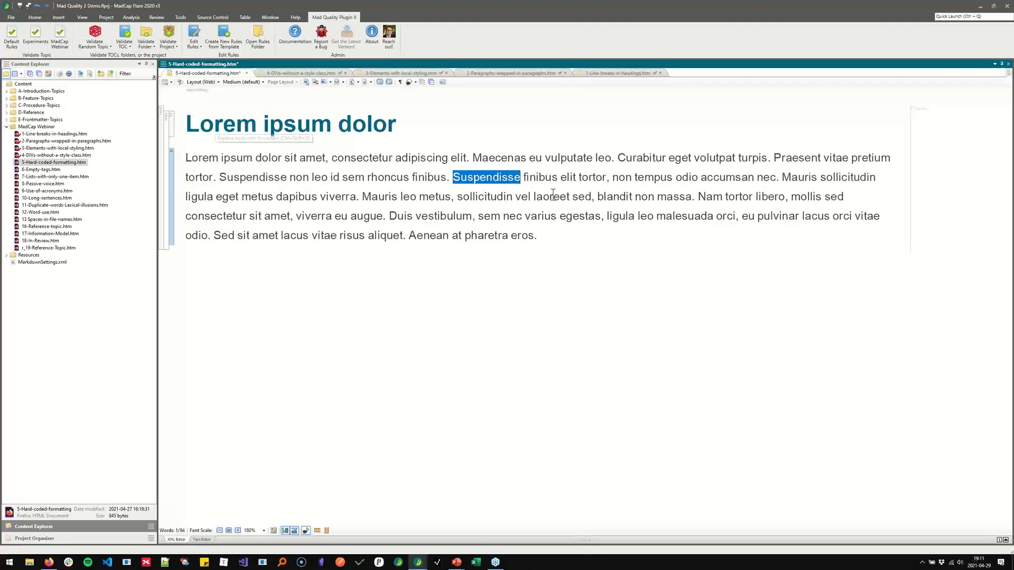
left_click(552, 196)
key("ctrl+s")
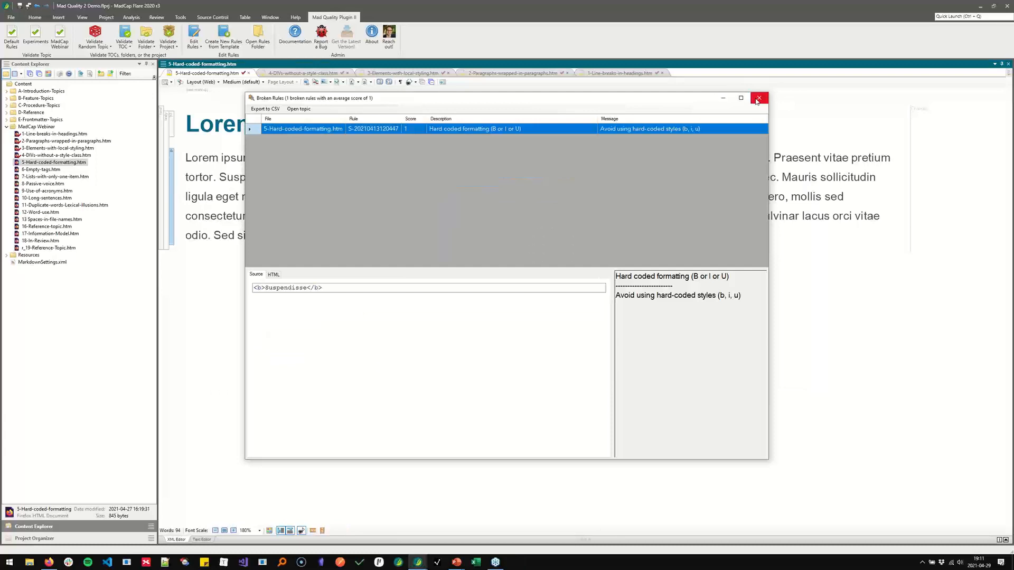
Close the broken rules report and revalidate 5-Hard-coded-formatting.htm with the MadCap Webinar rules.
left_click(758, 99)
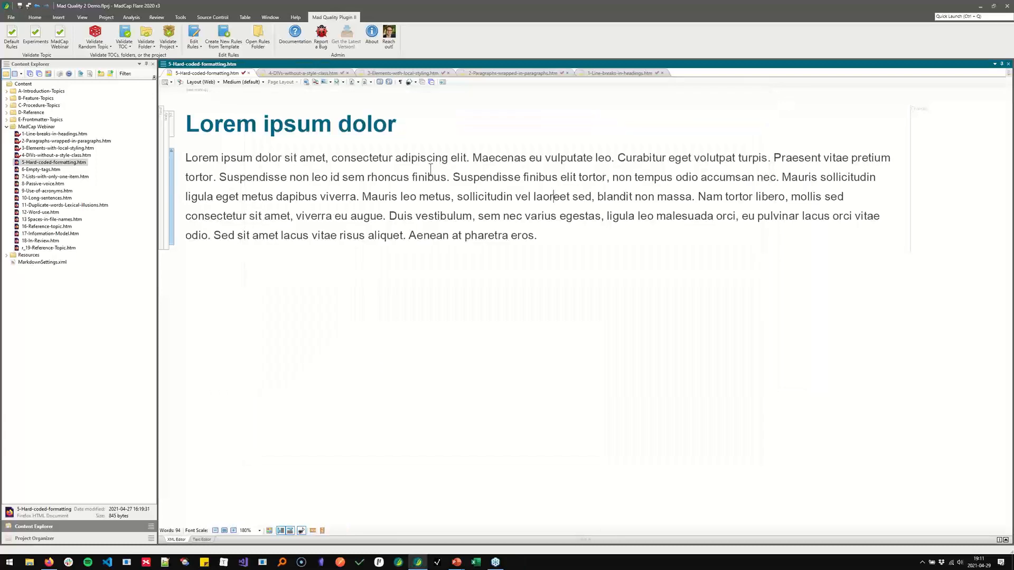
left_click(57, 42)
left_click(522, 312)
Open 6-Empty-tags.htm, validate it with the MadCap Webinar rules and go to the reported empty paragraph.
left_click(49, 169)
double_click(49, 170)
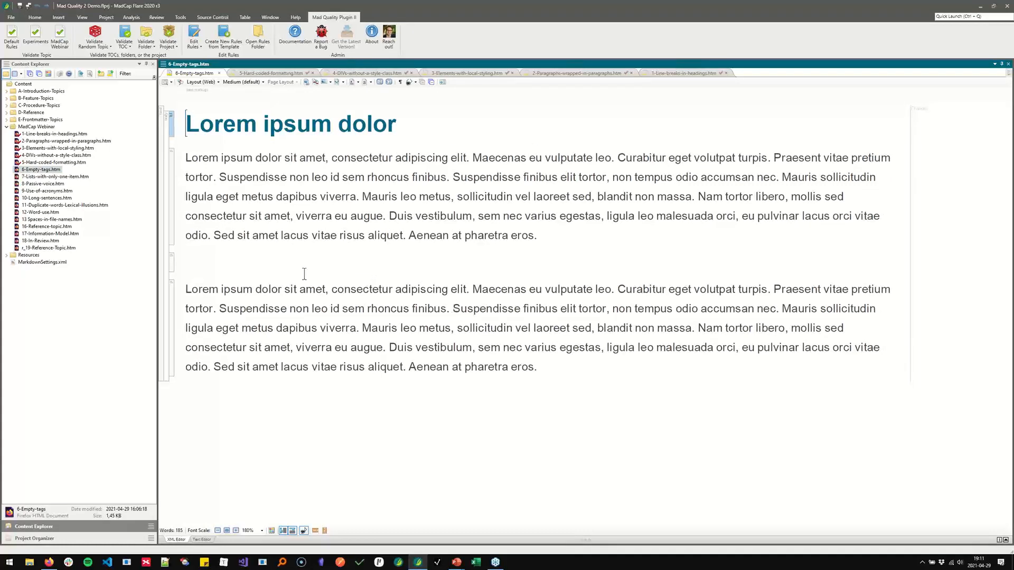
left_click(262, 264)
left_click(60, 38)
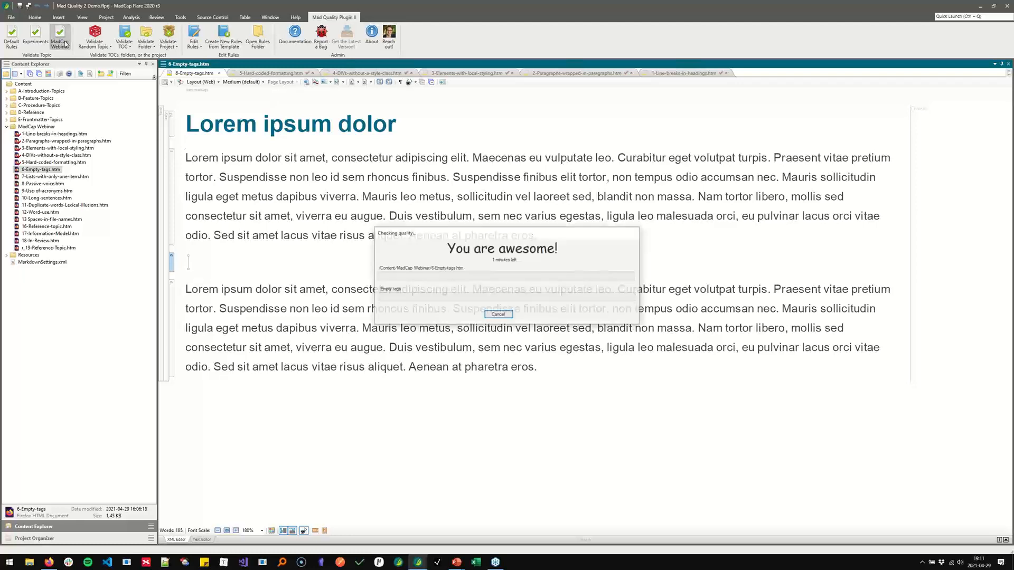
double_click(428, 129)
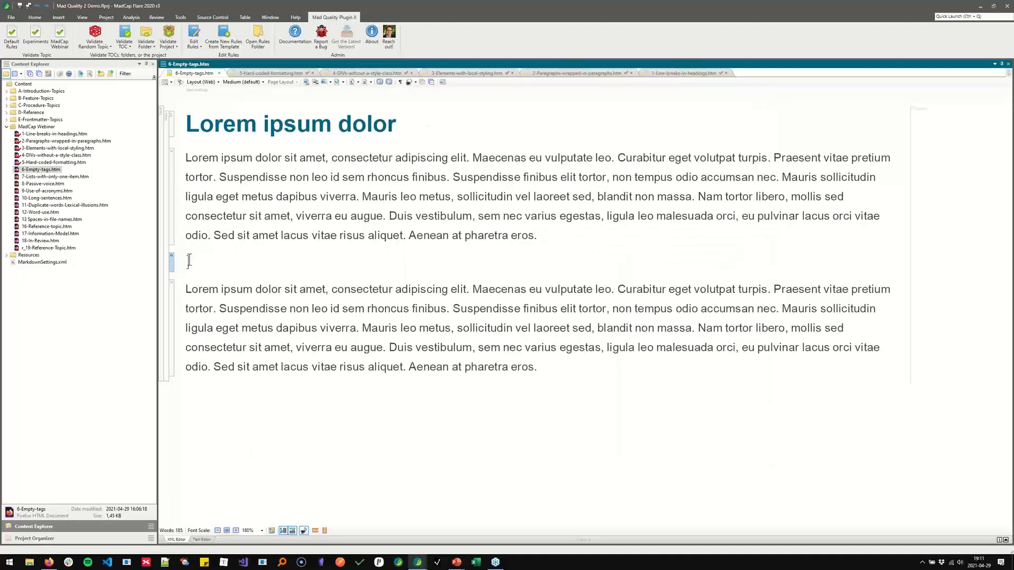
Delete the empty paragraph between the two body paragraphs, save the topic and close the broken rules report.
left_click(175, 263)
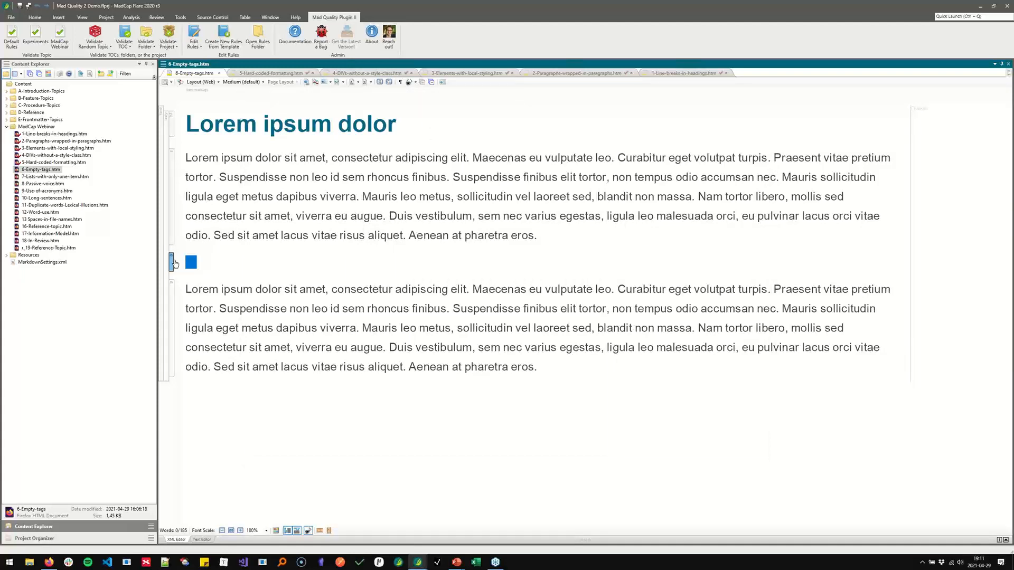
key("Delete")
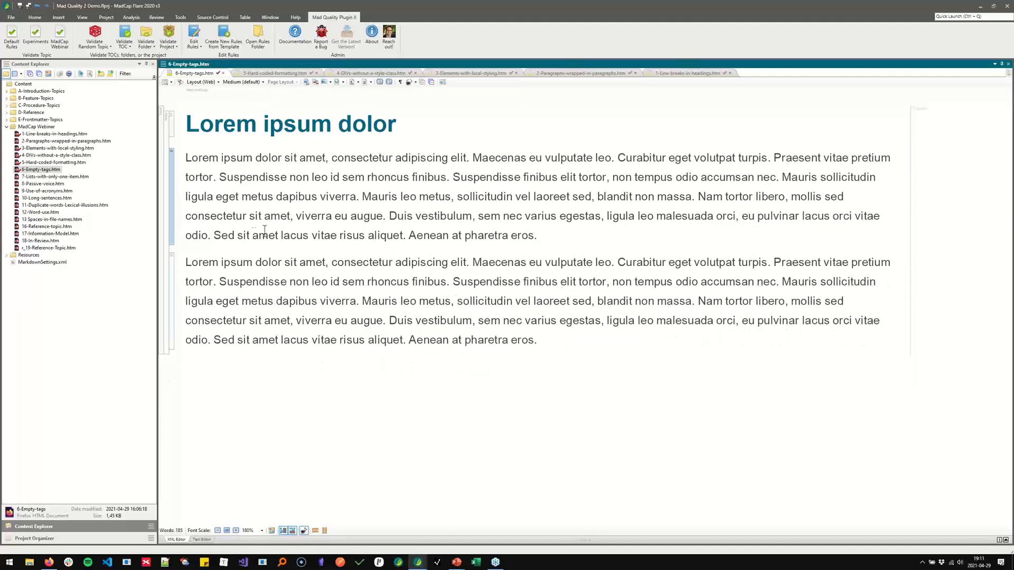
key("alt+Tab")
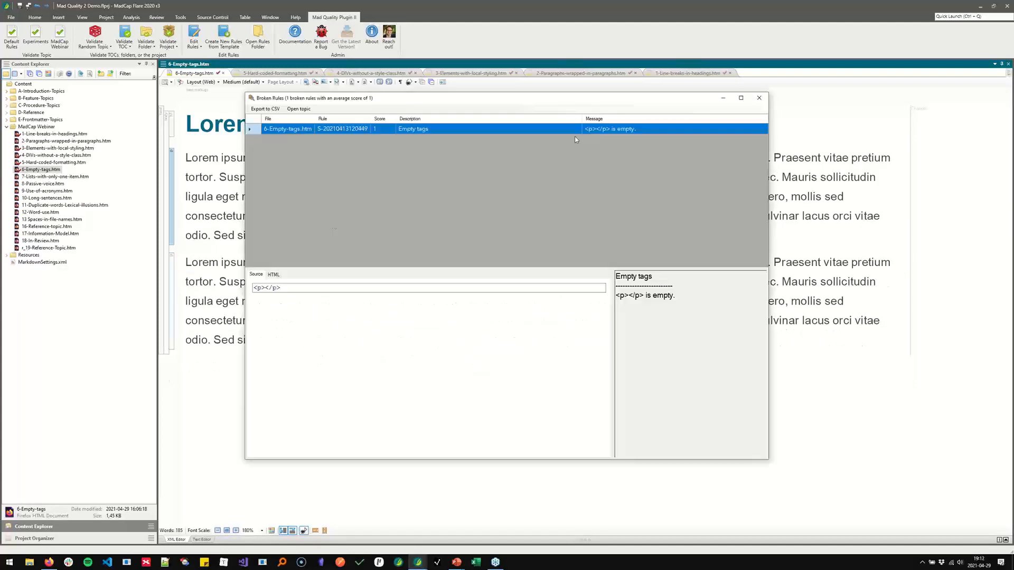
left_click(759, 100)
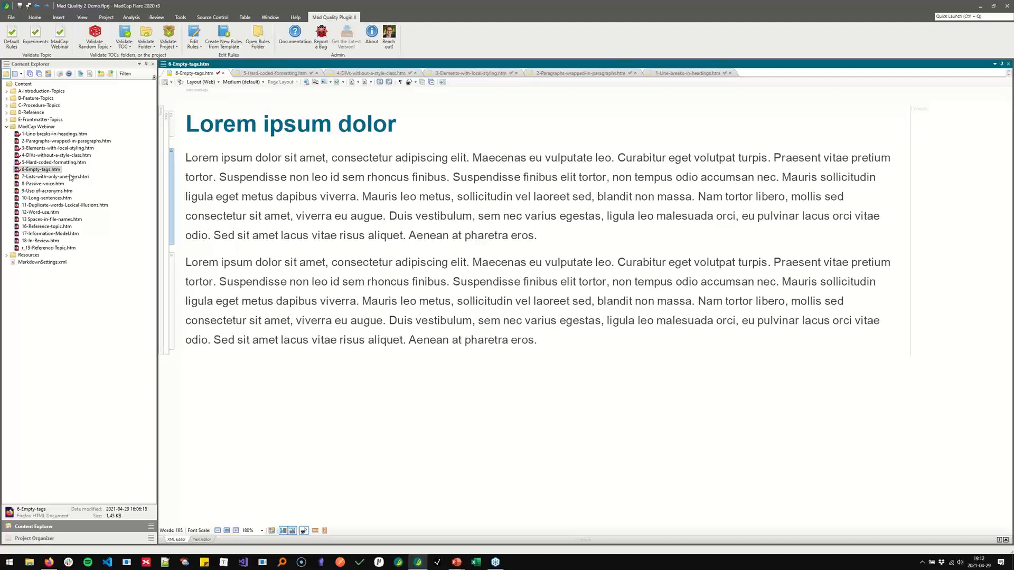
Open 7-Lists-with-only-one-item.htm, validate it with the MadCap Webinar rules, and review and close the broken rules report.
left_click(69, 177)
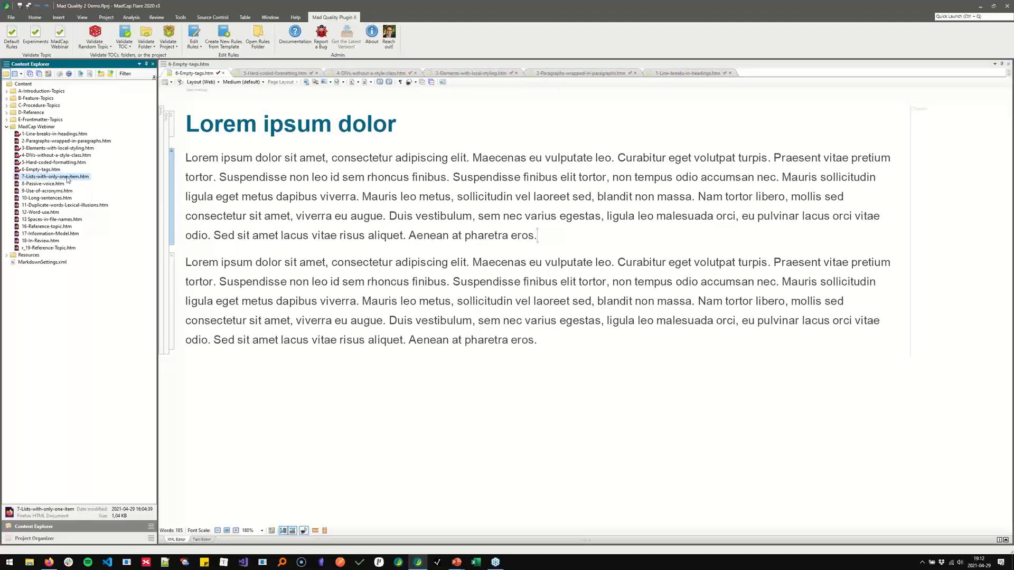
double_click(67, 177)
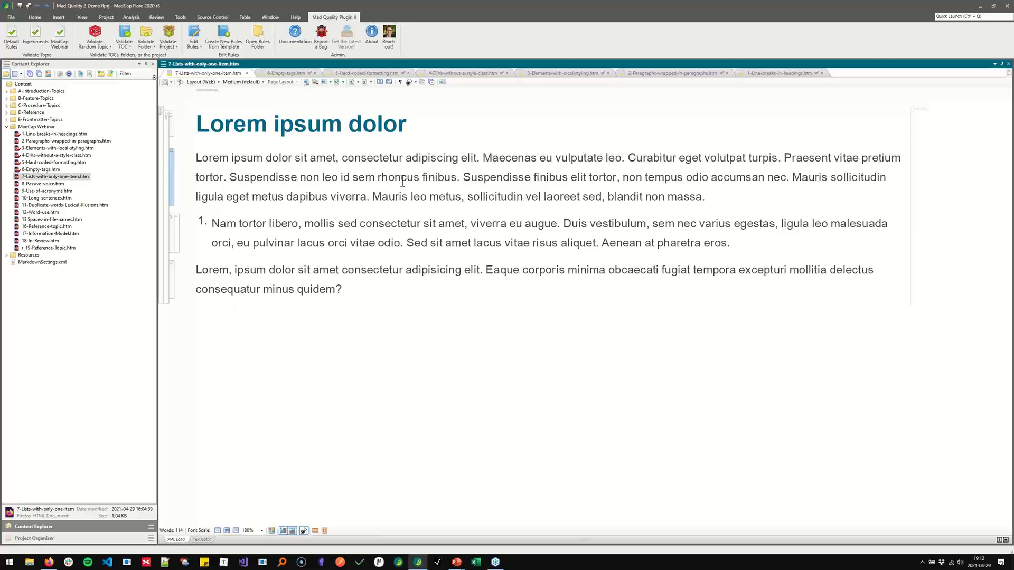
left_click(60, 45)
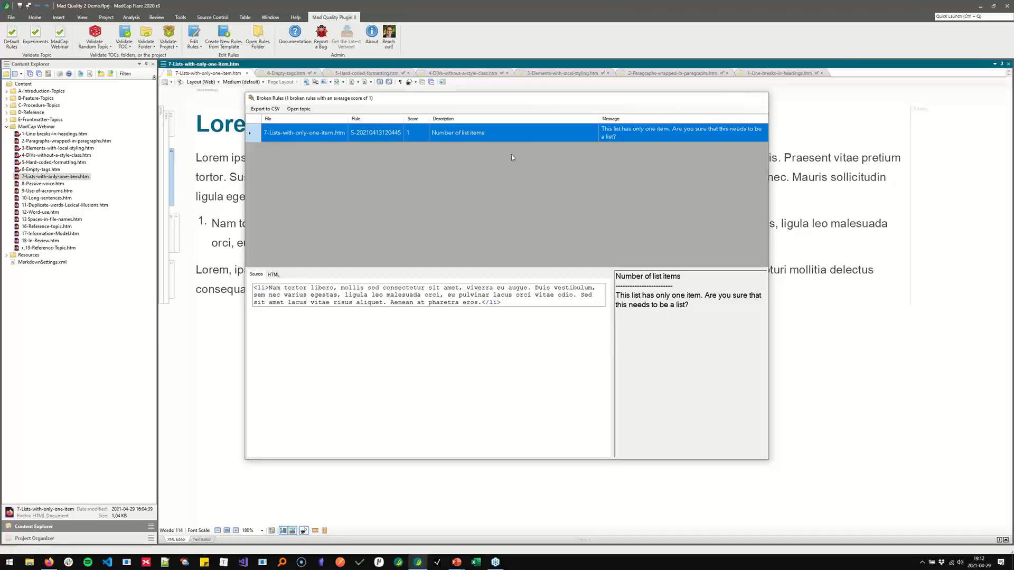
left_click(758, 99)
Convert the single-item numbered list starting with "Nam tortor libero" into a plain paragraph and save the topic.
left_click(170, 228)
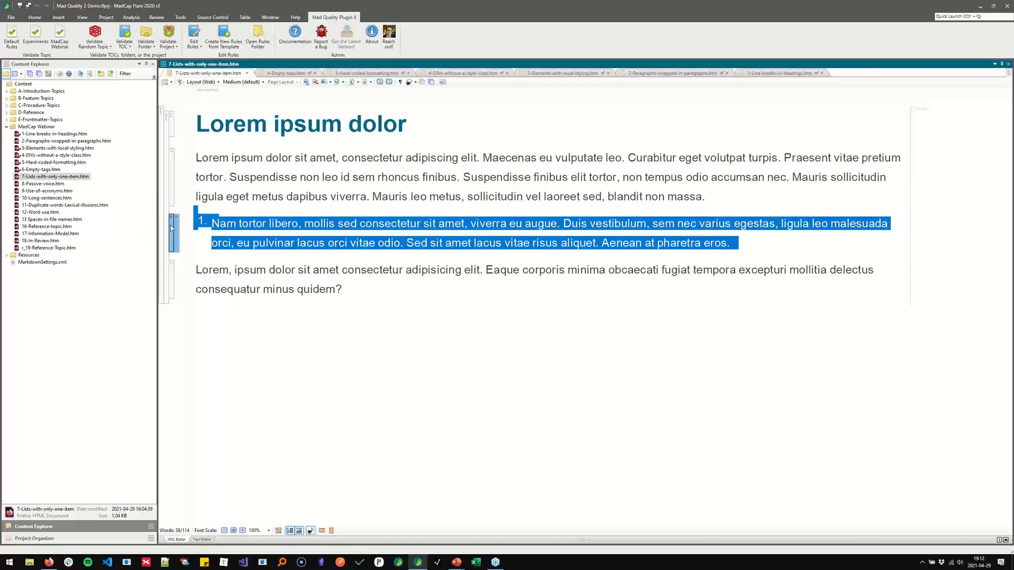
right_click(170, 228)
left_click(218, 288)
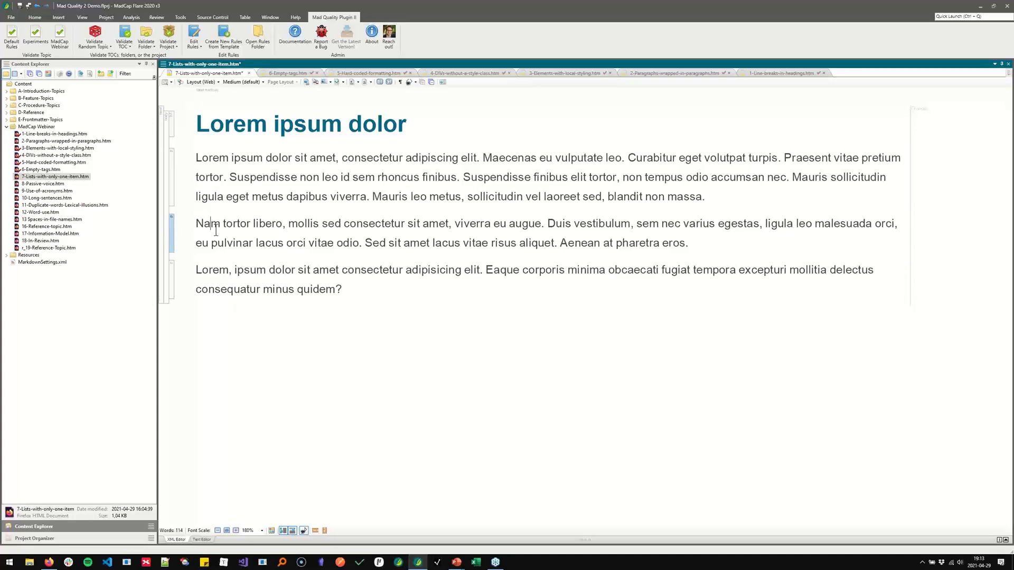
key("ctrl+s")
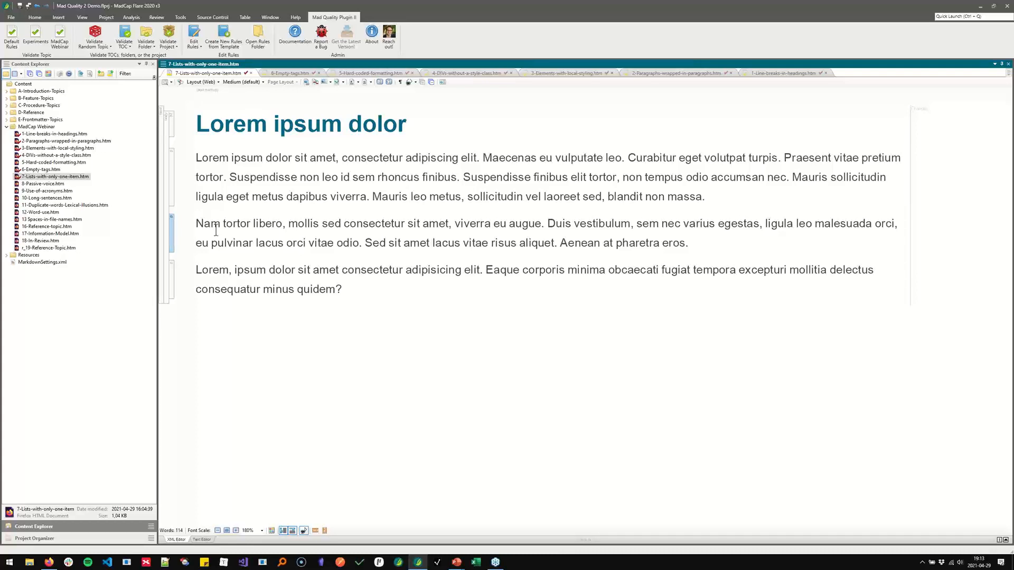
Switch to the PowerPoint slide show and advance to the Find Language Problems slide.
key("alt+Tab")
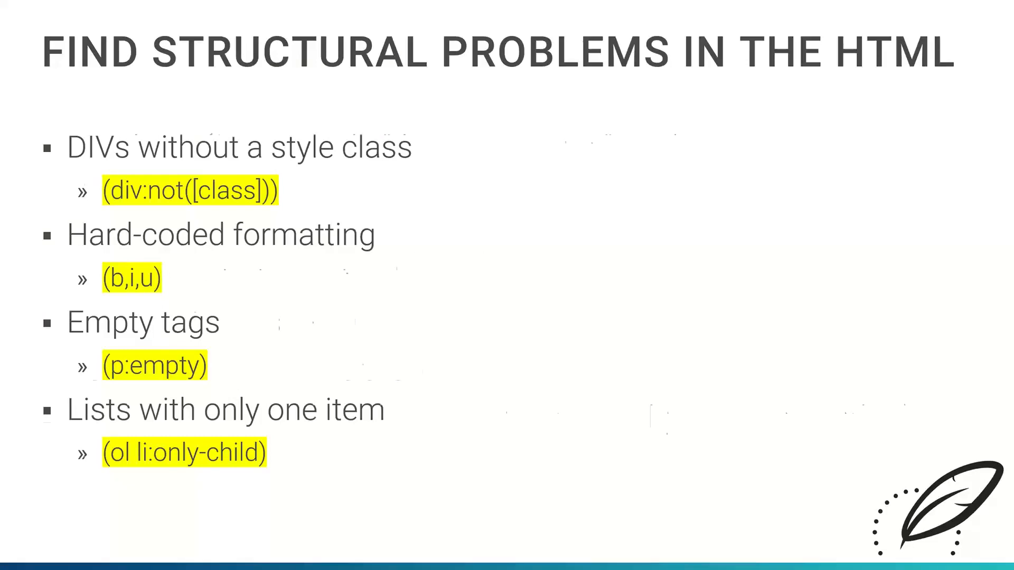
key("Right")
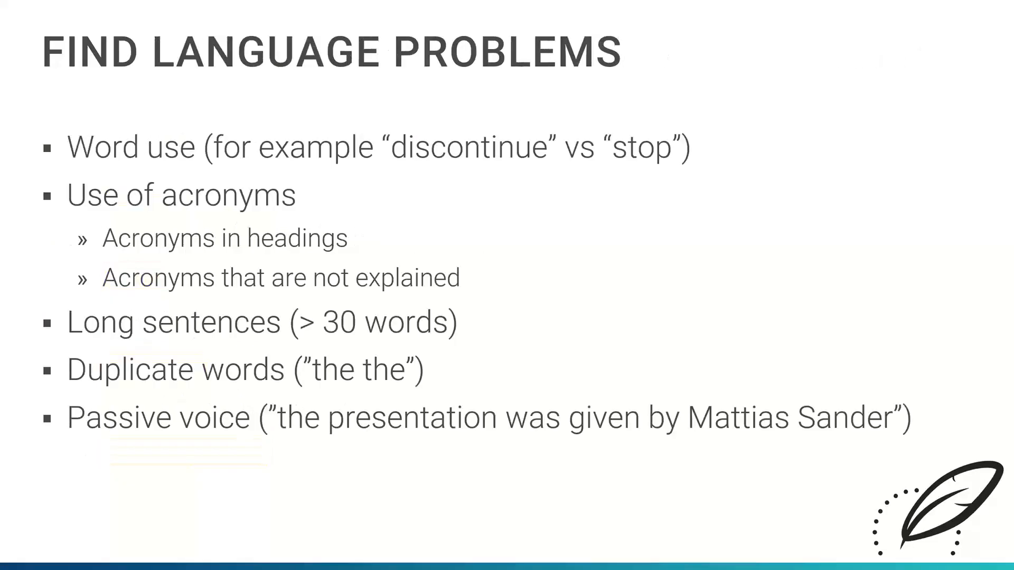
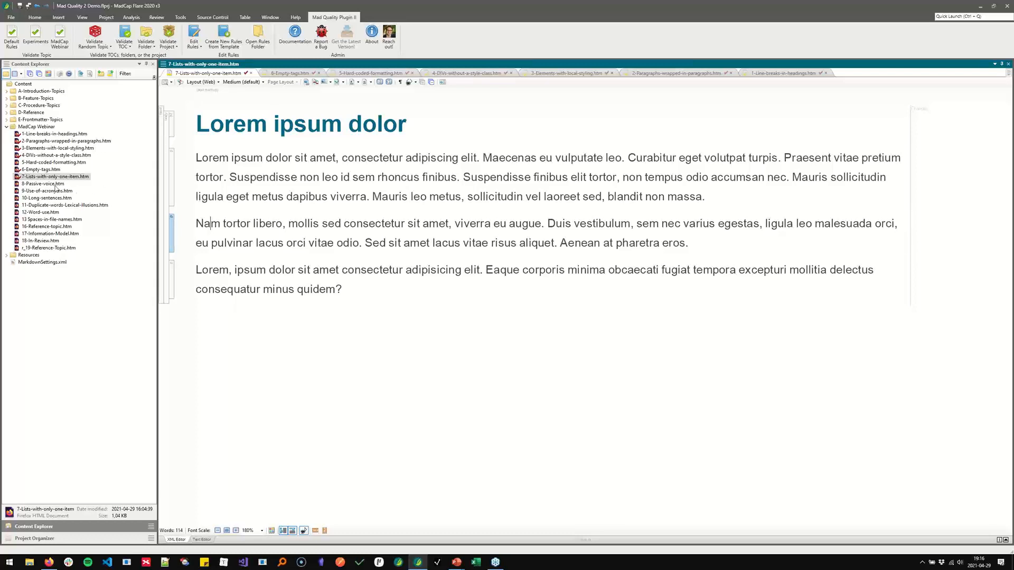
Open 8-Passive-voice.htm, validate it with the MadCap Webinar rules, examine the source of the passive voice violation and close the report.
double_click(54, 184)
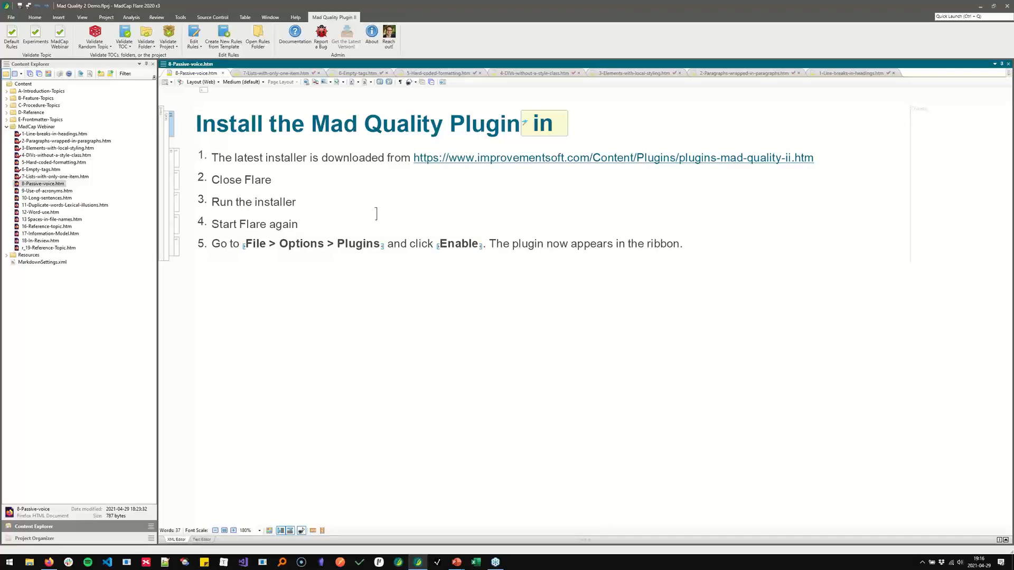
left_click(320, 158)
left_click(59, 36)
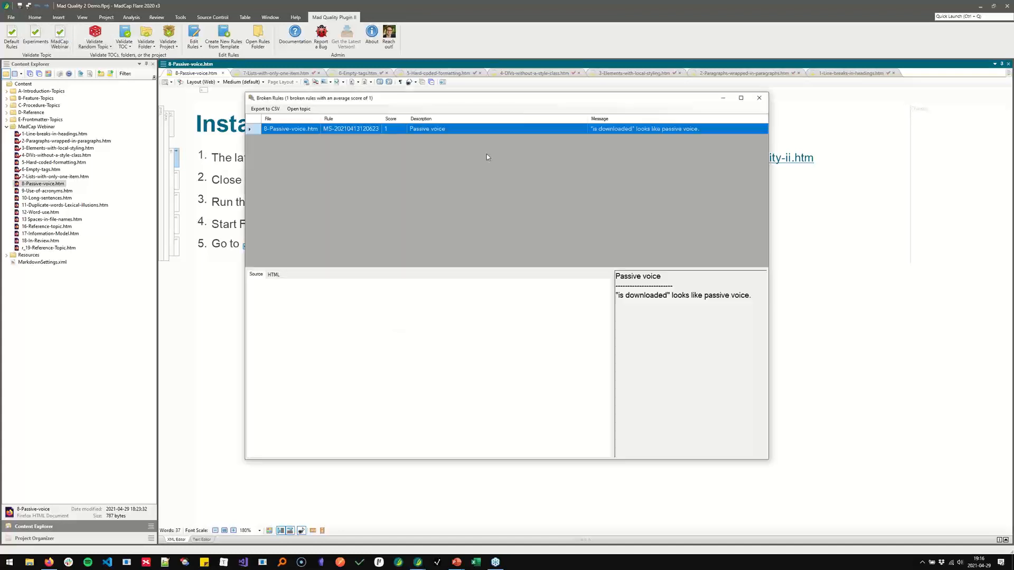
left_click(480, 131)
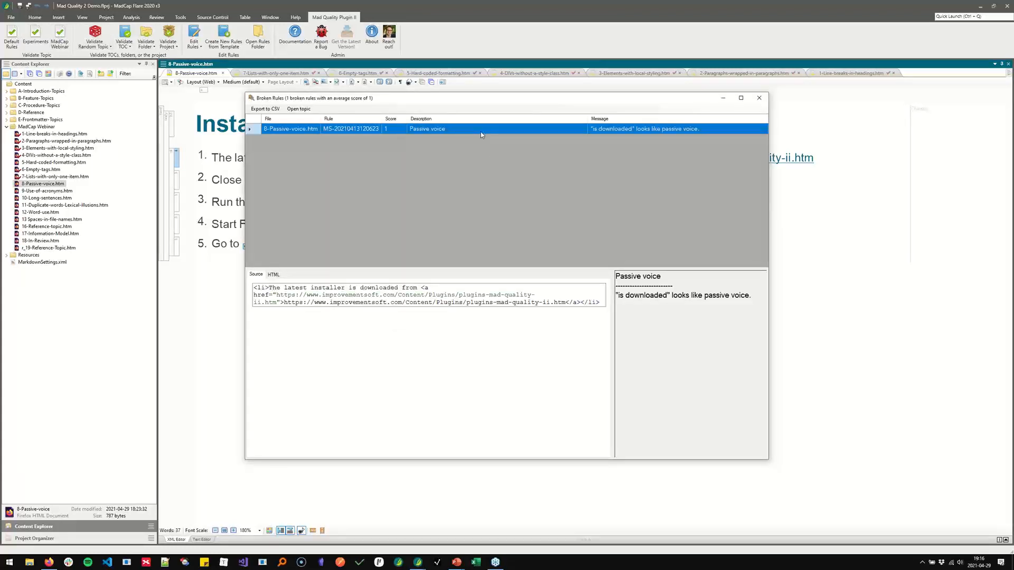
left_click(759, 98)
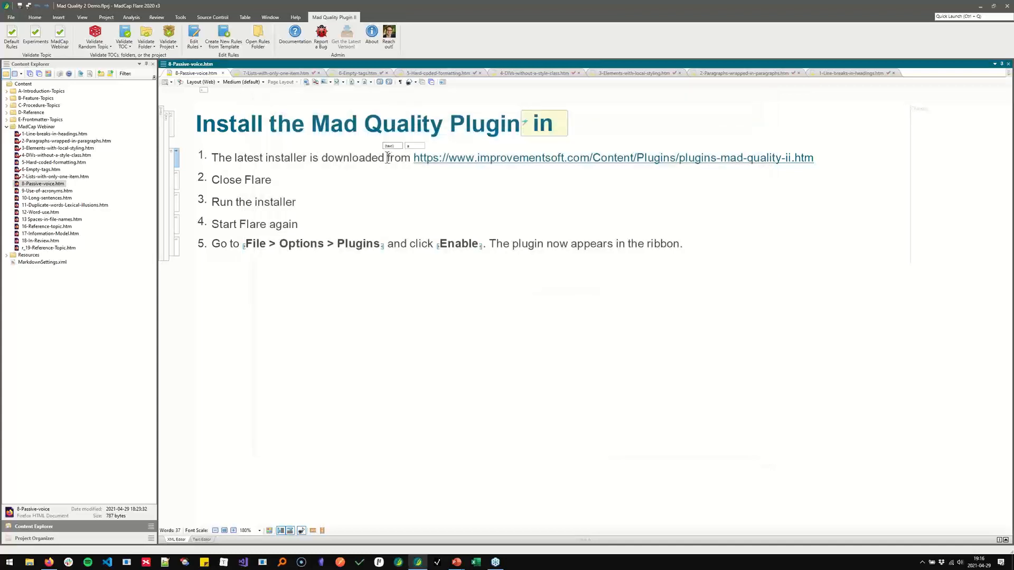
Reword the first list item in 8-Passive-voice.htm to "Download the latest installer from" before the link, and save the topic.
left_click_drag(388, 158, 242, 158)
left_click(216, 155)
type("Download")
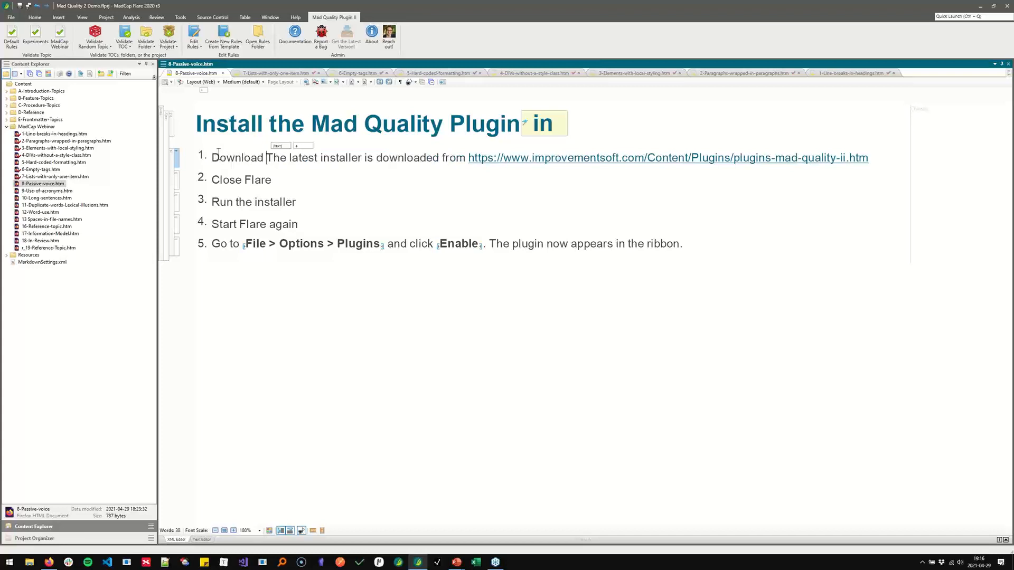
key("Delete")
type("t")
key("ctrl+Right")
key("ctrl+Right")
key("ctrl+Right")
key("ctrl+shift+Right")
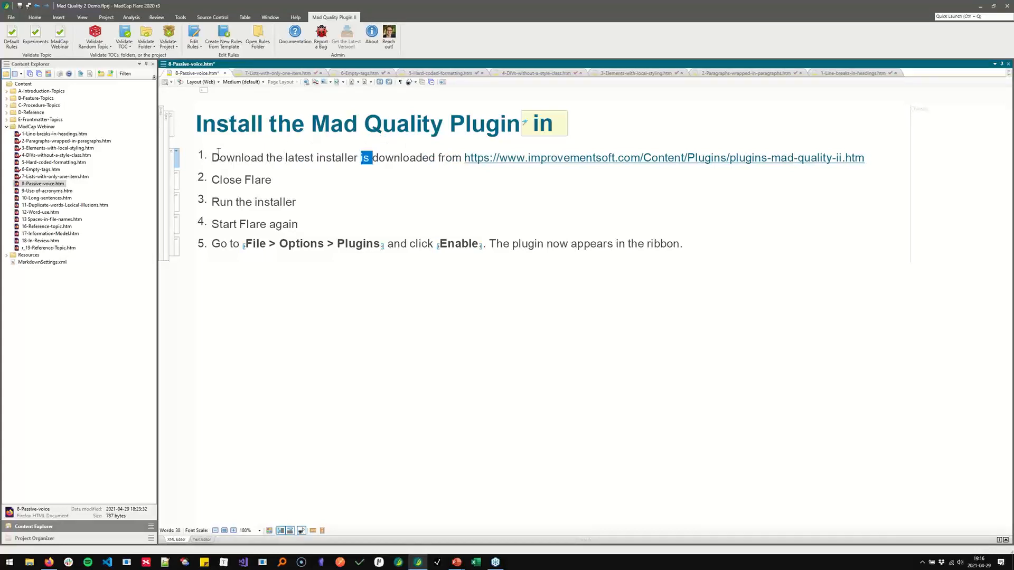
key("ctrl+shift+Right")
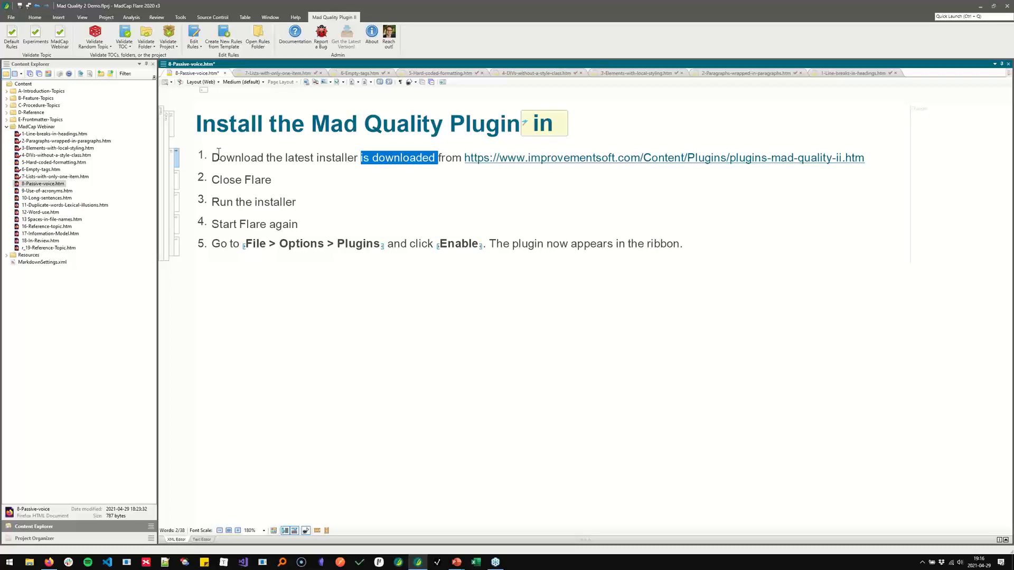
key("Delete")
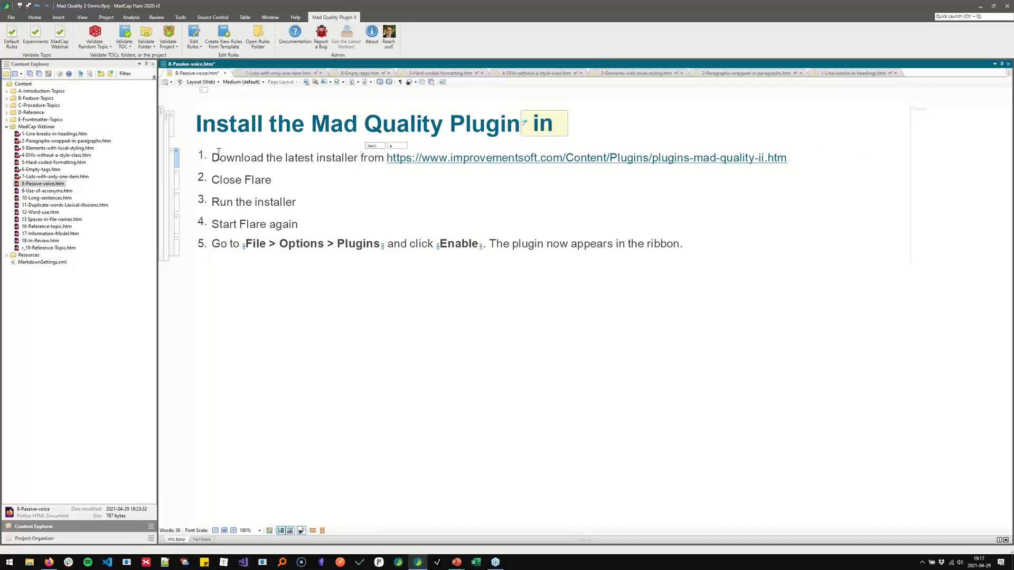
key("ctrl+s")
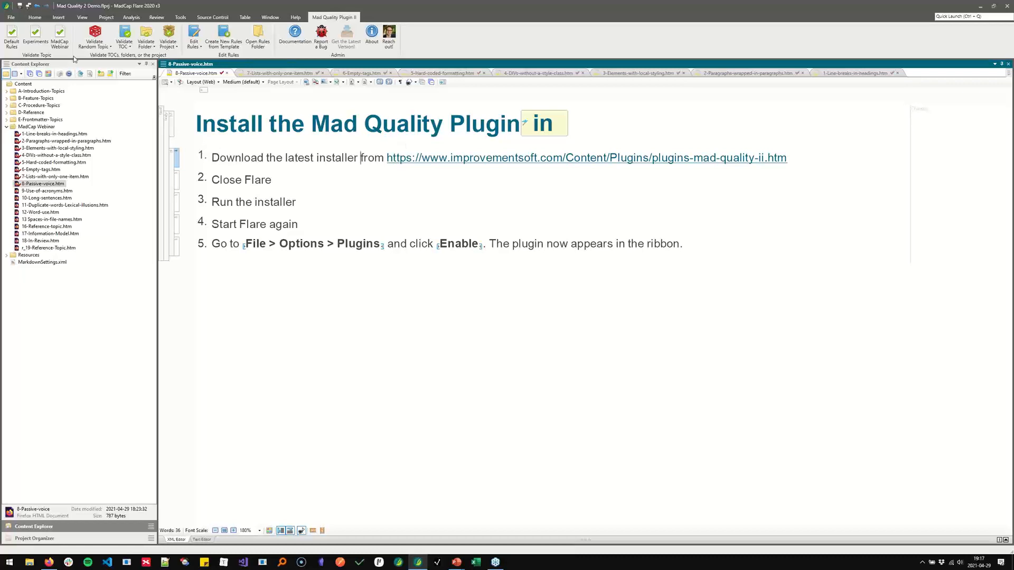
Validate 8-Passive-voice.htm again with the MadCap Webinar rules and dismiss the result message.
left_click(61, 42)
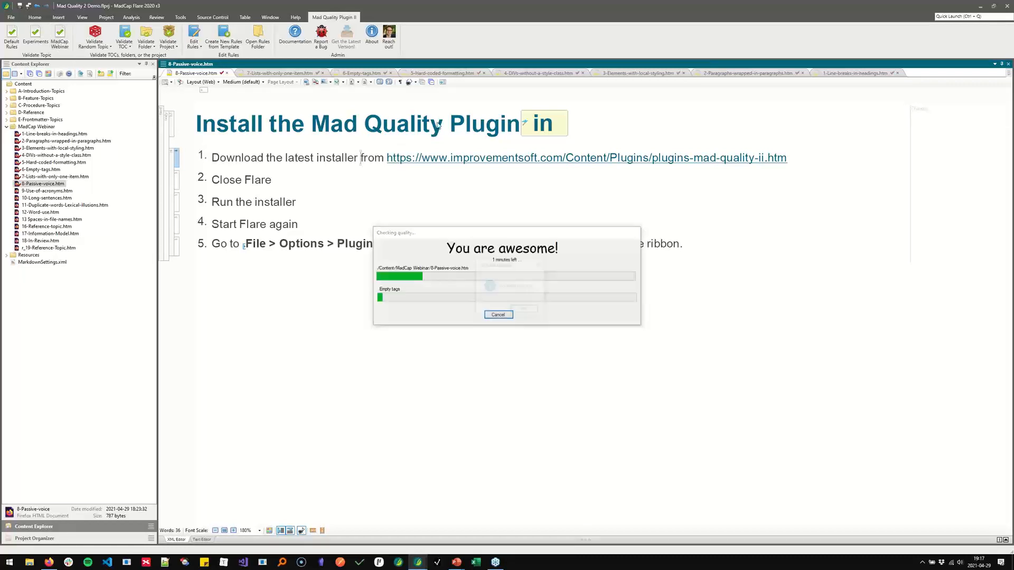
key("Return")
left_click(475, 230)
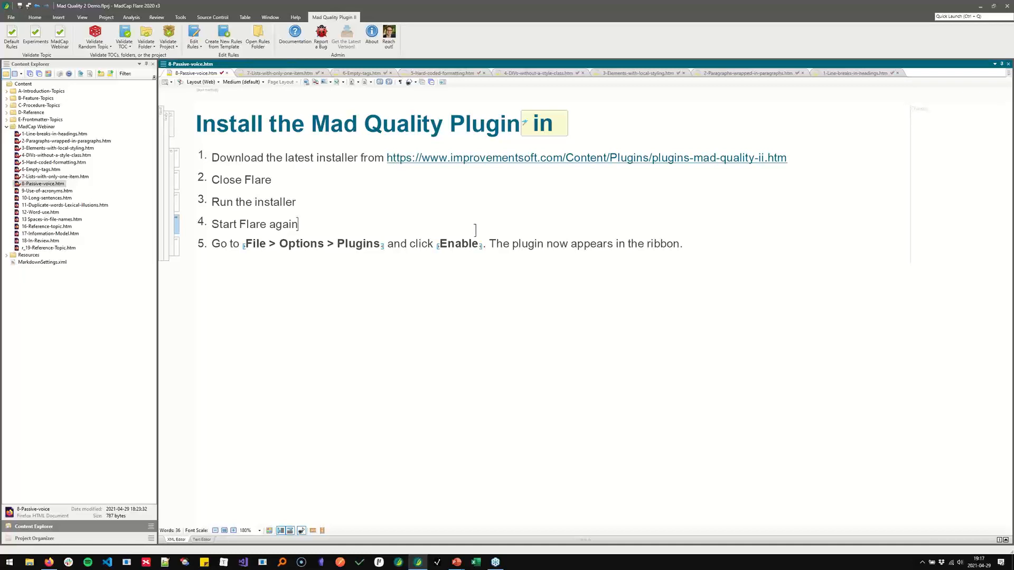
Open 9-Use-of-acronyms.htm, validate it with the MadCap Webinar rules, review the acronym violations and close the report.
left_click(57, 191)
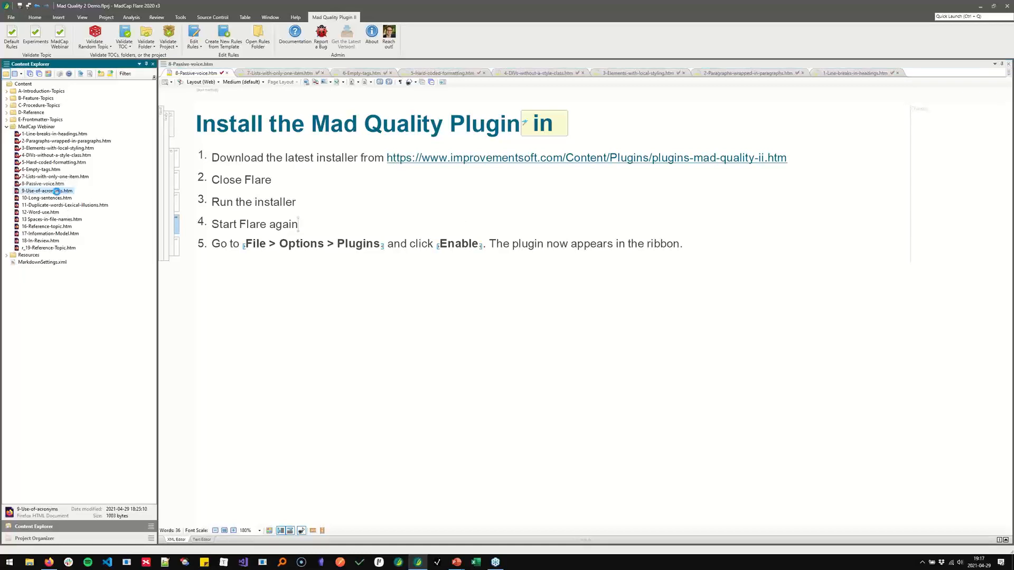
double_click(56, 191)
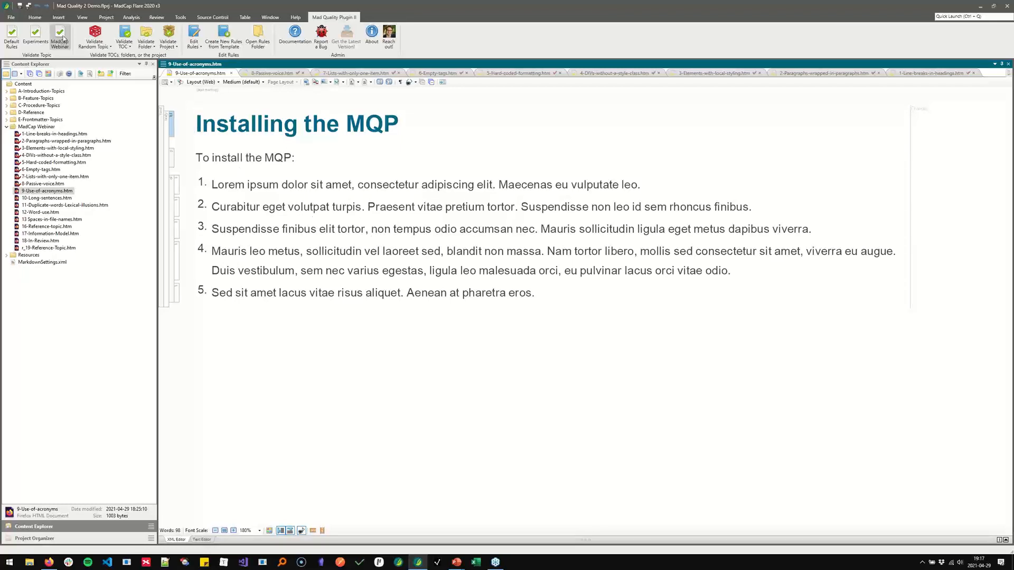
left_click(62, 38)
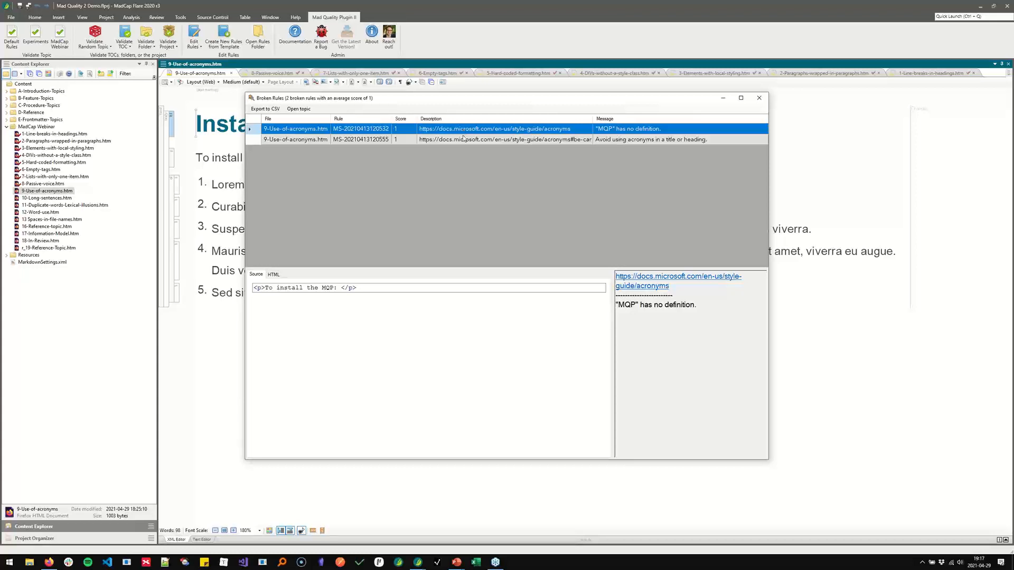
left_click(463, 140)
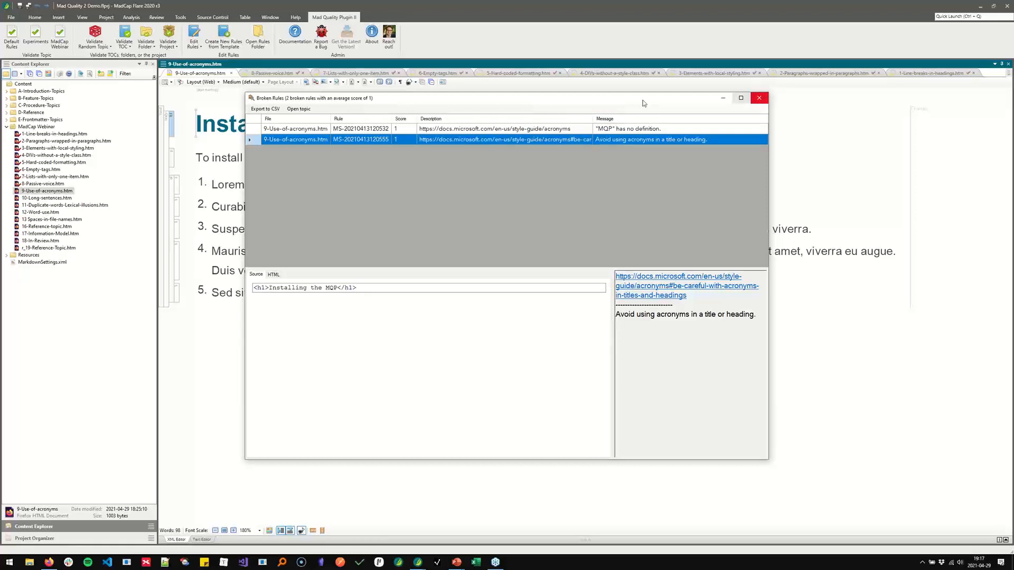
left_click_drag(644, 103, 605, 104)
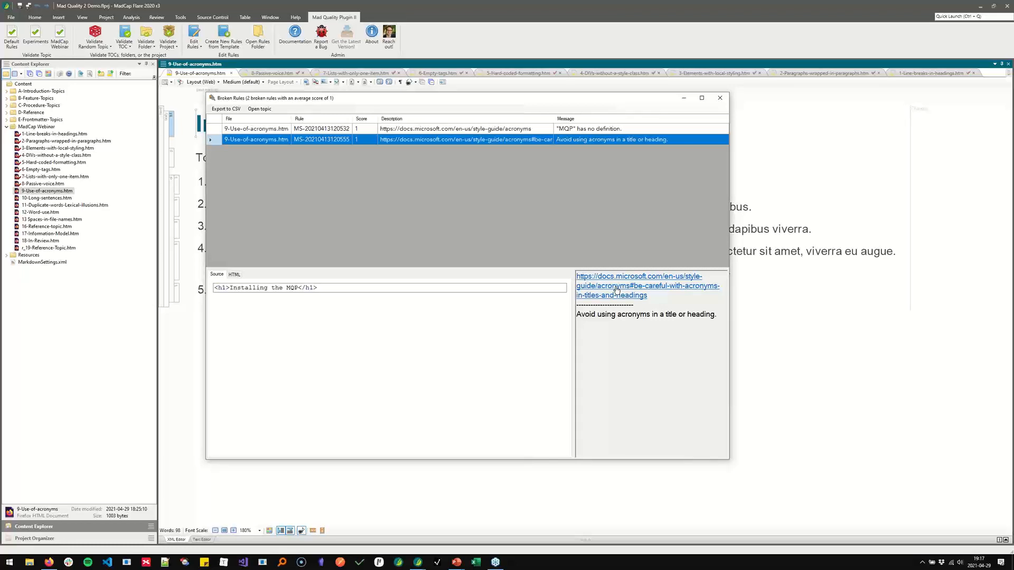
left_click(721, 99)
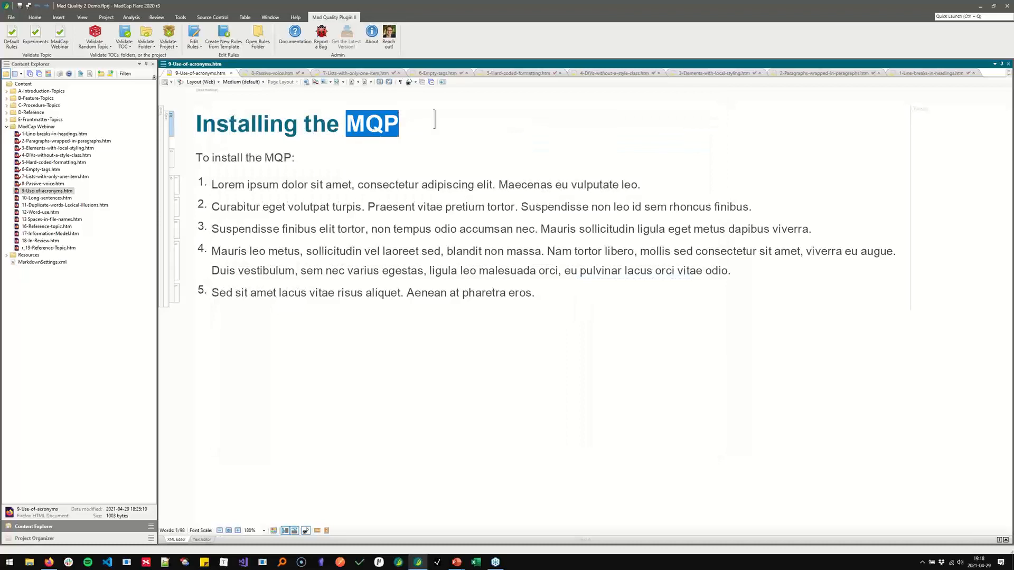
Replace MQP in the heading with "Mad Quality Plugin", add "(Mad Quality Plugin)" after MQP in the introductory sentence, and save.
type("Mad Qual")
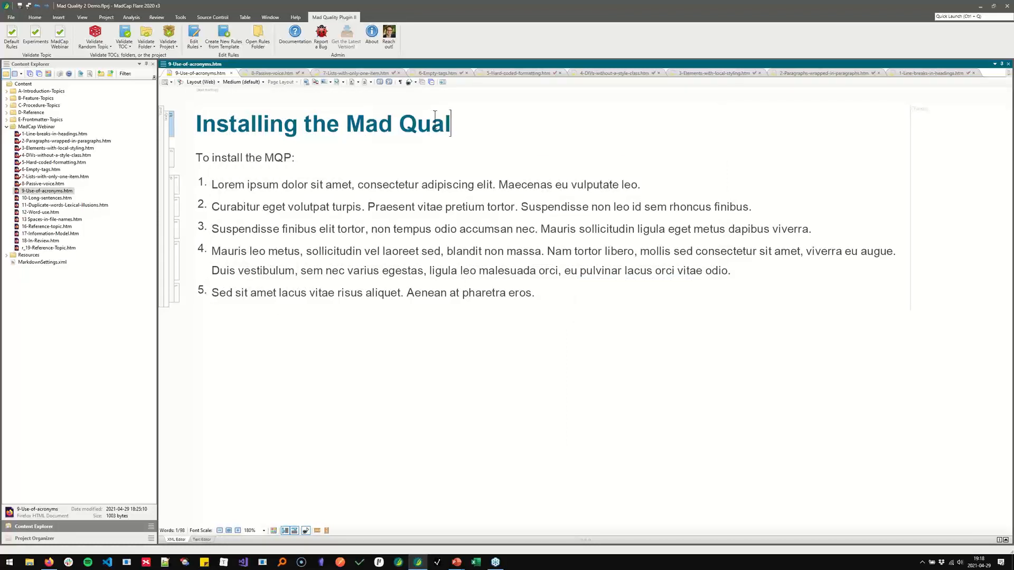
type("ity Plugin")
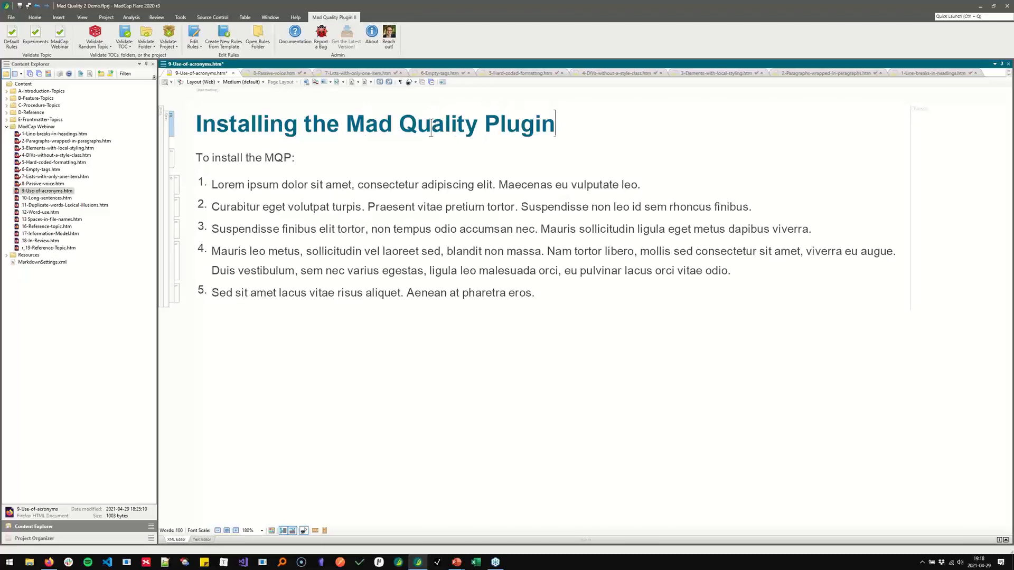
left_click(324, 150)
key("Left")
type("(")
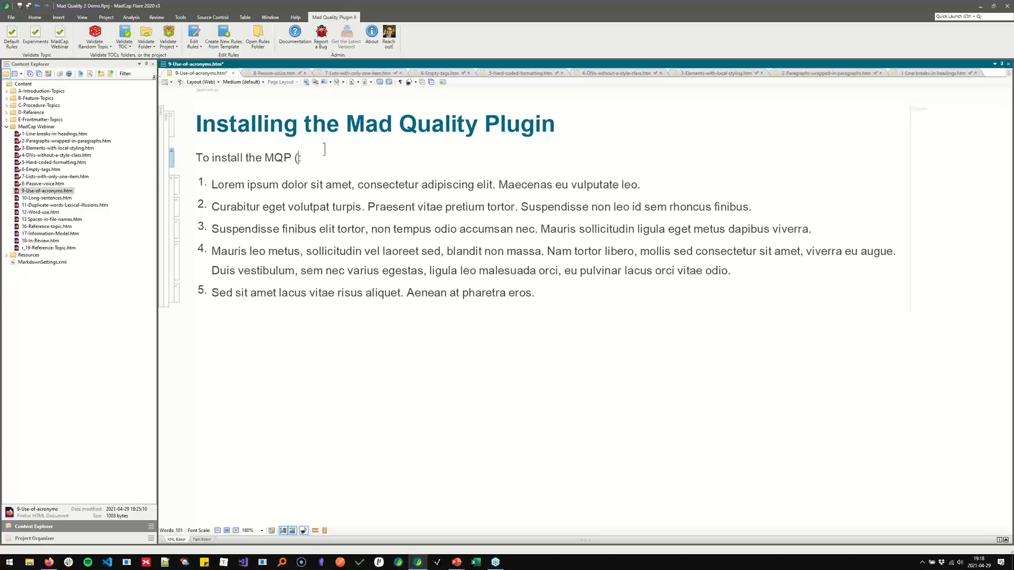
type("Mad Quality Pluigi")
key("BackSpace")
key("BackSpace")
key("BackSpace")
type("gin)")
key("ctrl+s")
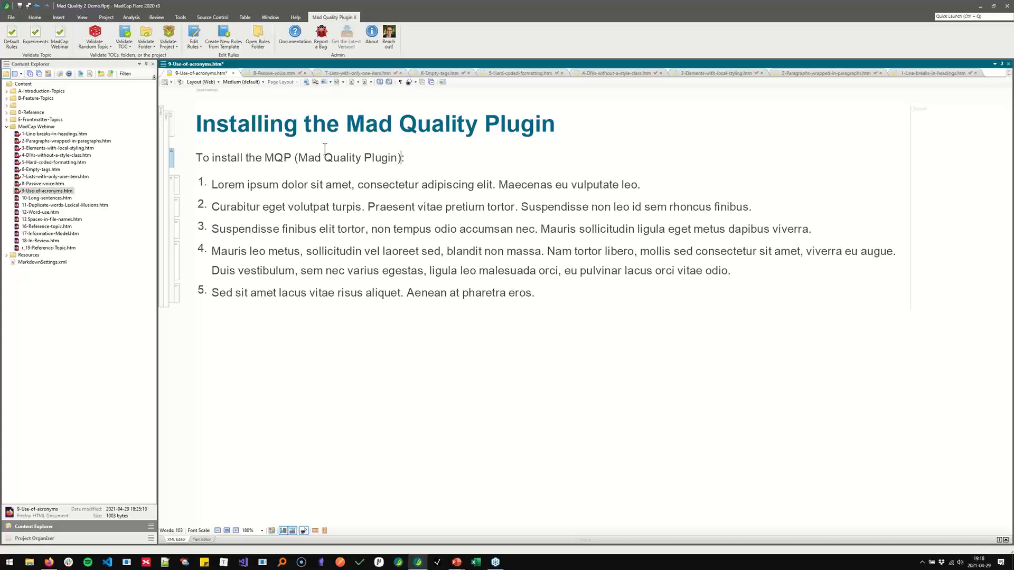
Validate 9-Use-of-acronyms.htm again with the MadCap Webinar rules and dismiss the result message.
left_click(59, 39)
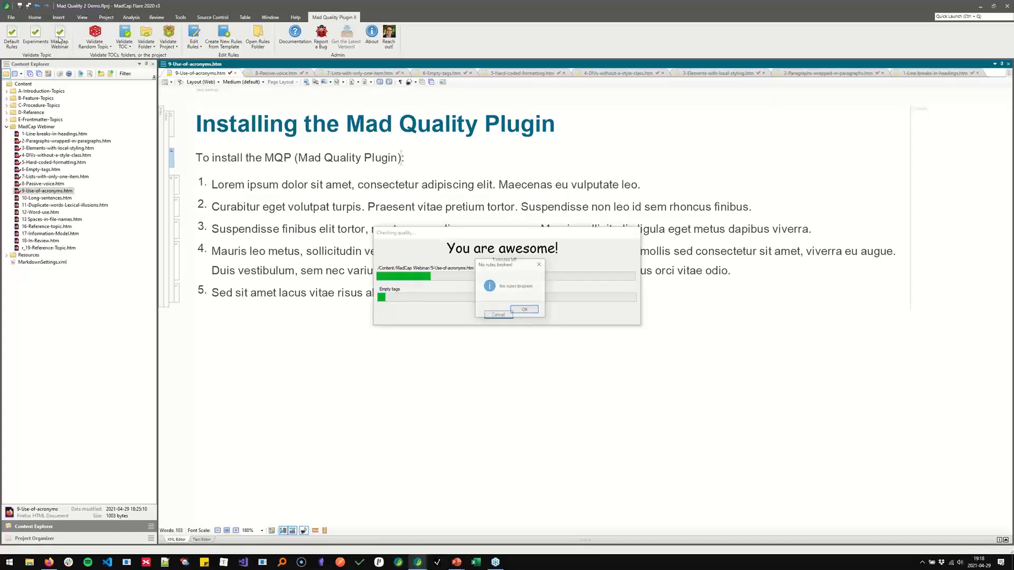
left_click(465, 231)
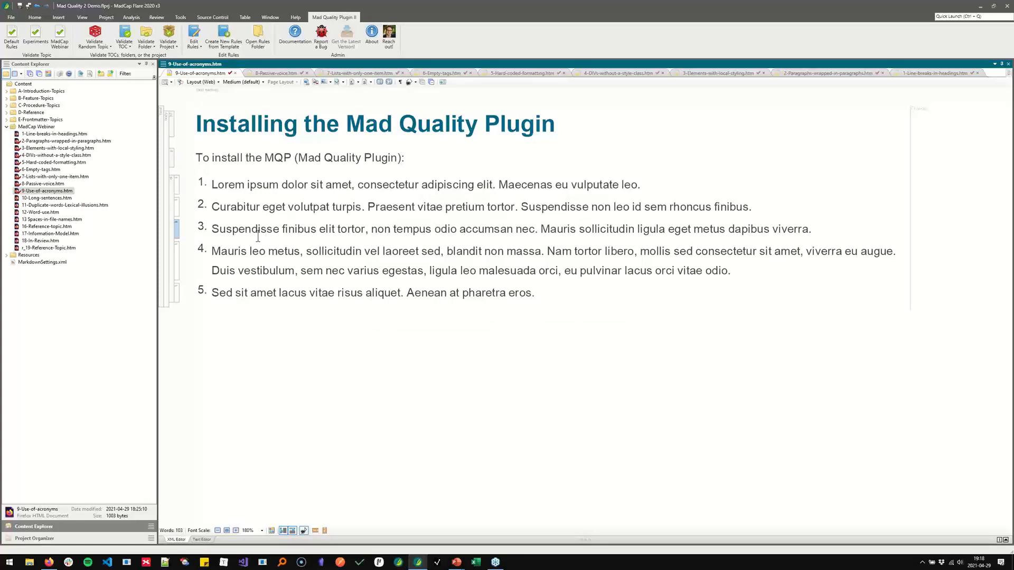
Open 10-Long-sentences.htm, validate it with the MadCap Webinar rules and locate the flagged long sentence in the topic.
double_click(67, 199)
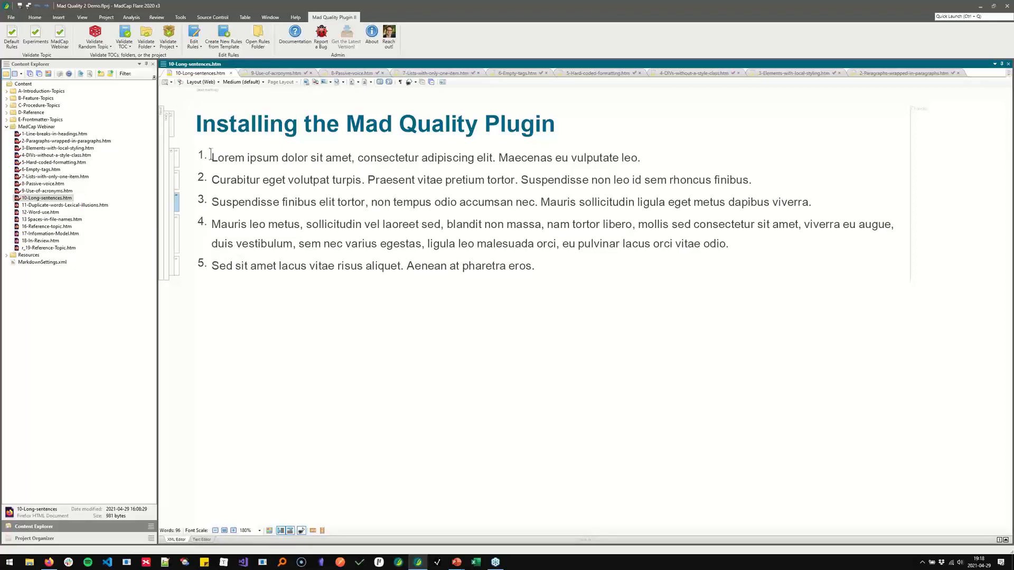
left_click(60, 37)
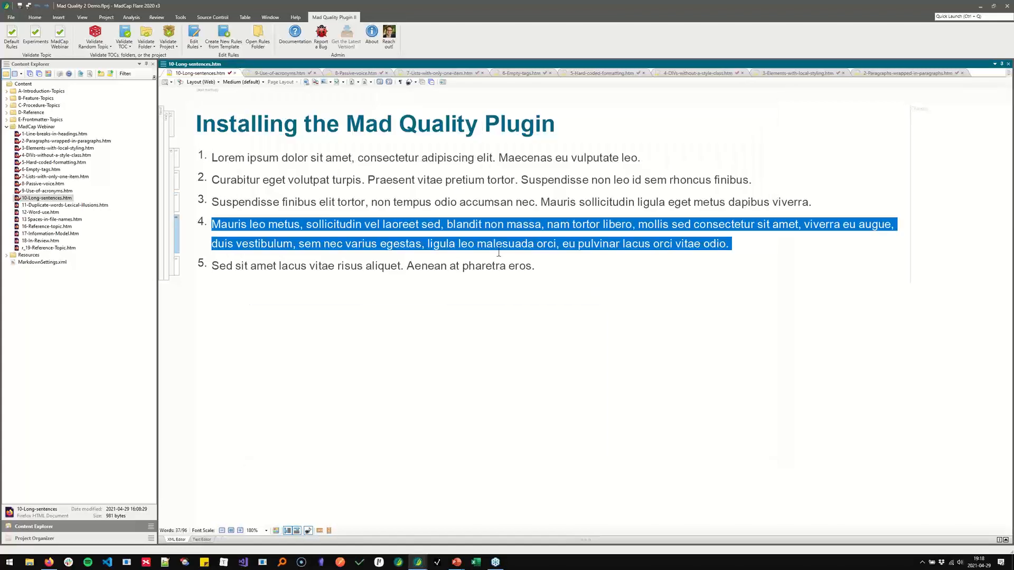
left_click(497, 246)
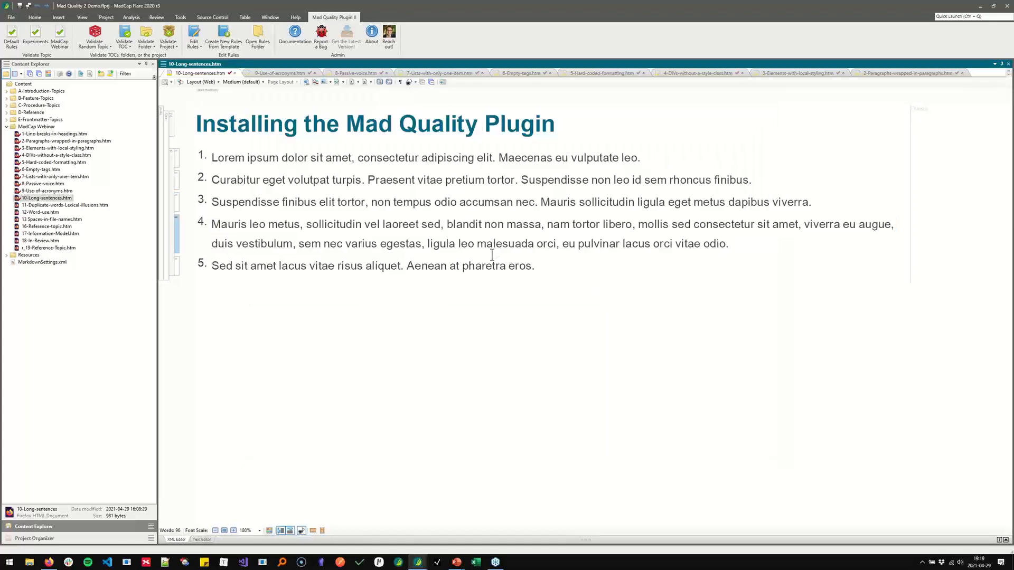
Split the long sentence in list item 4 by ending it after "egestas." and starting a new one with "Ligula", then save.
left_click(424, 245)
type(".")
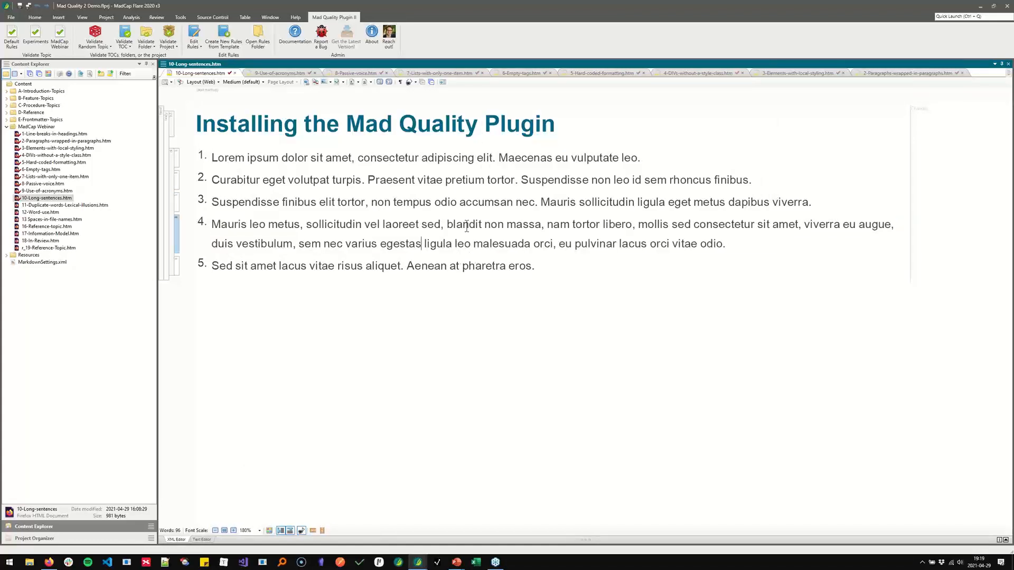
key("Delete")
type("L")
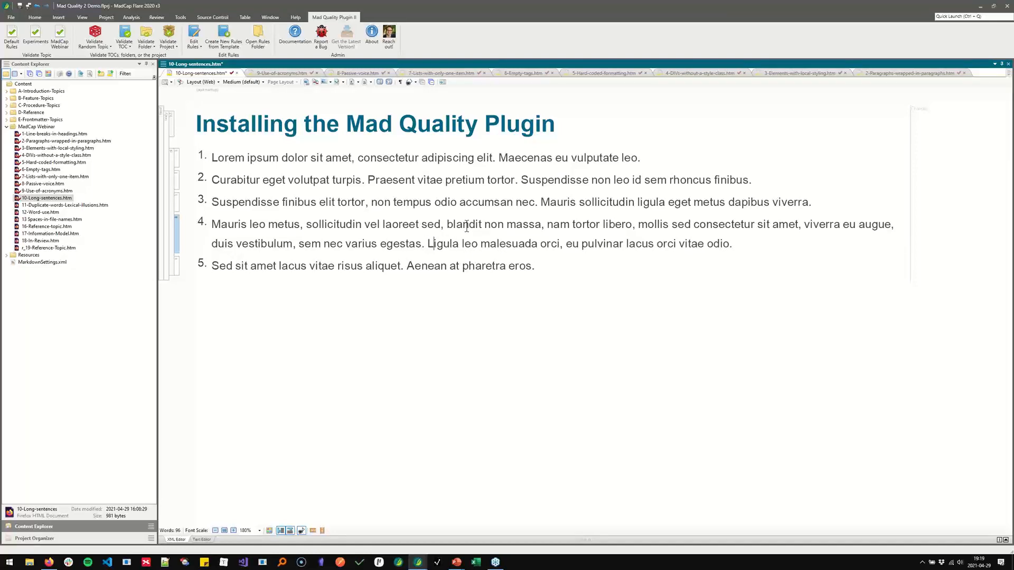
key("ctrl+s")
Close the old broken rules report, validate 10-Long-sentences.htm again with the MadCap Webinar rules and dismiss the result message.
key("alt+Tab")
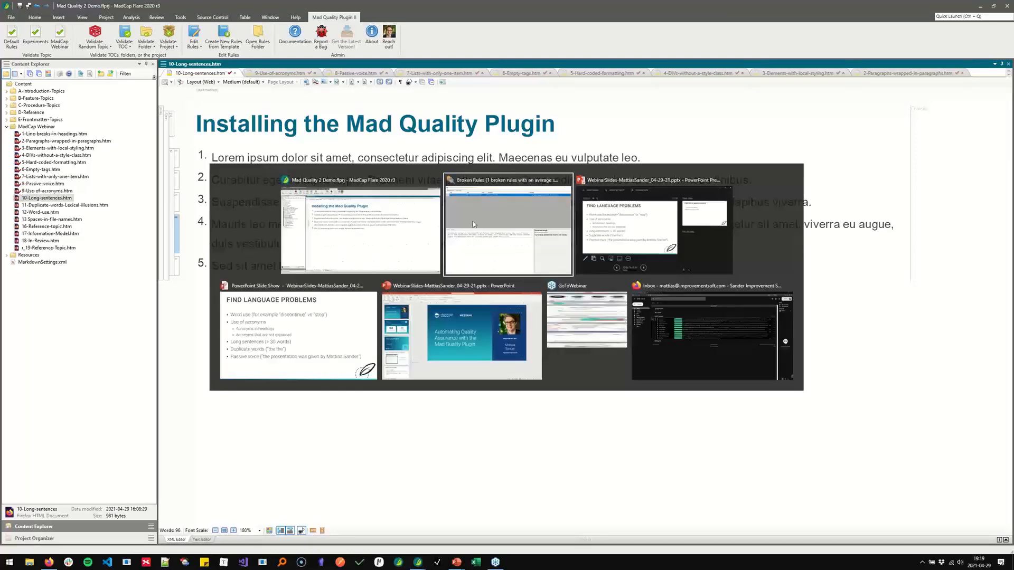
left_click(759, 99)
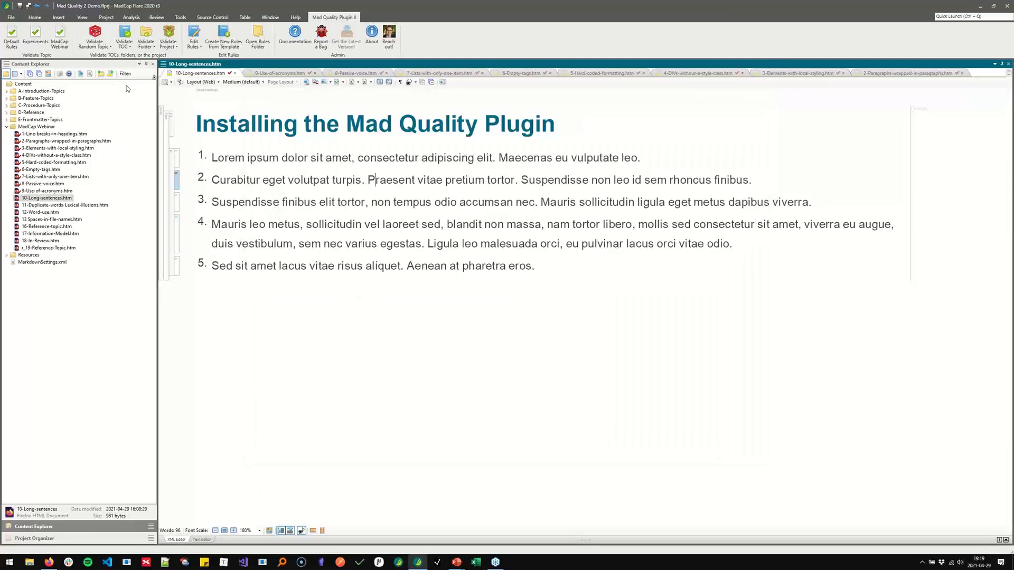
left_click(59, 37)
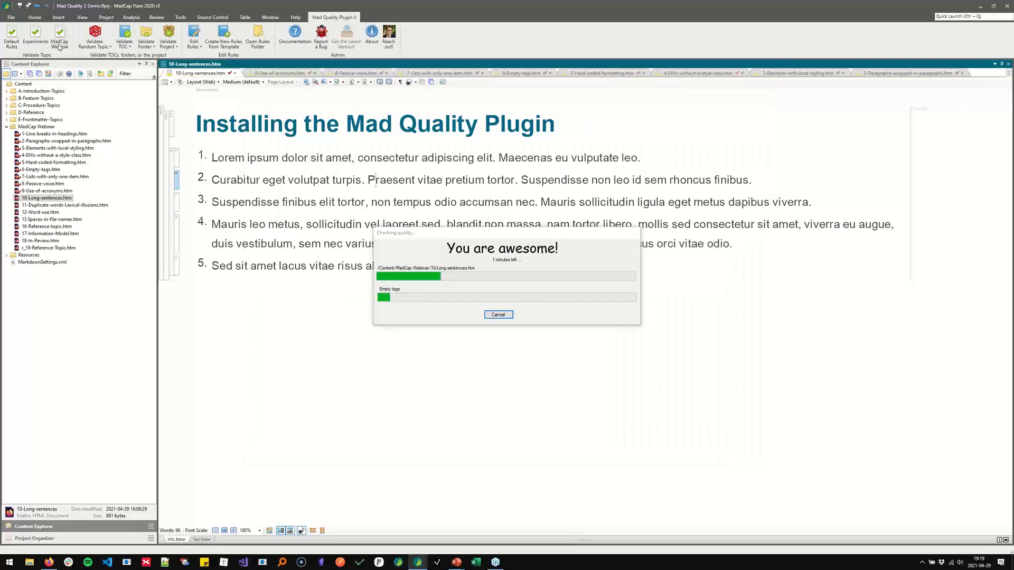
left_click(526, 310)
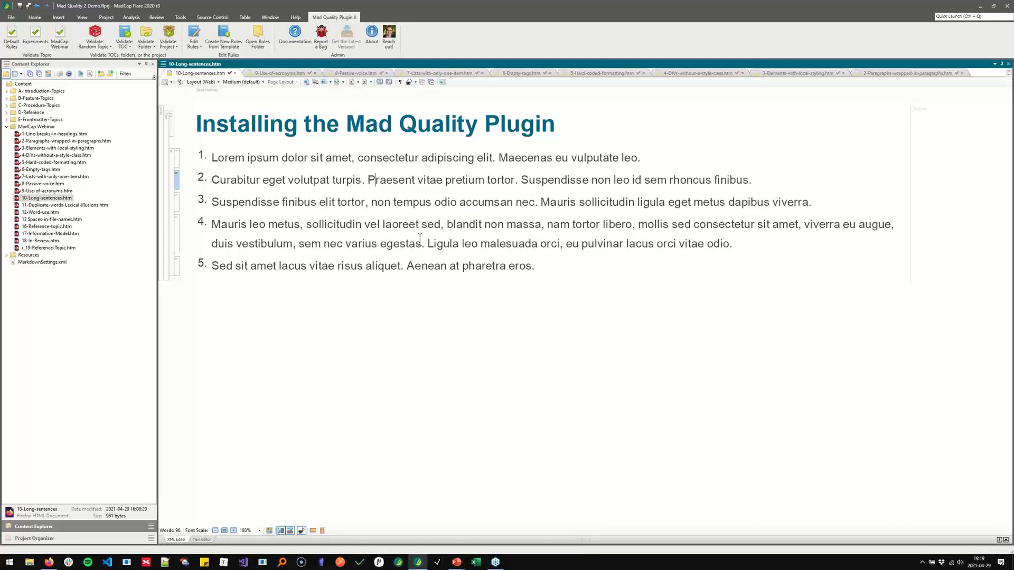
Open 11-Duplicate-words-Lexical-illusions.htm, validate it with the MadCap Webinar rules and examine the duplicate word violation.
double_click(85, 205)
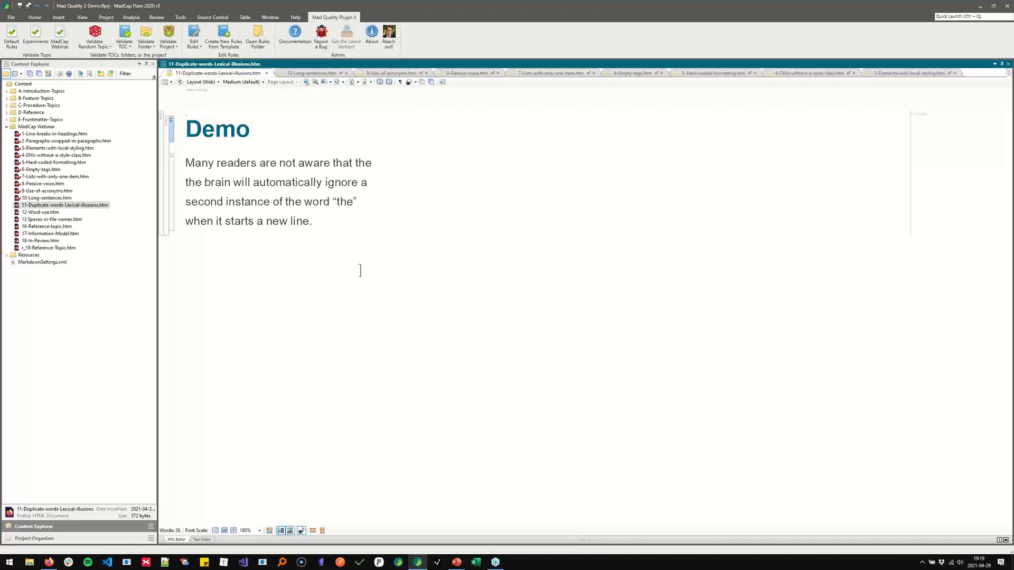
left_click(69, 39)
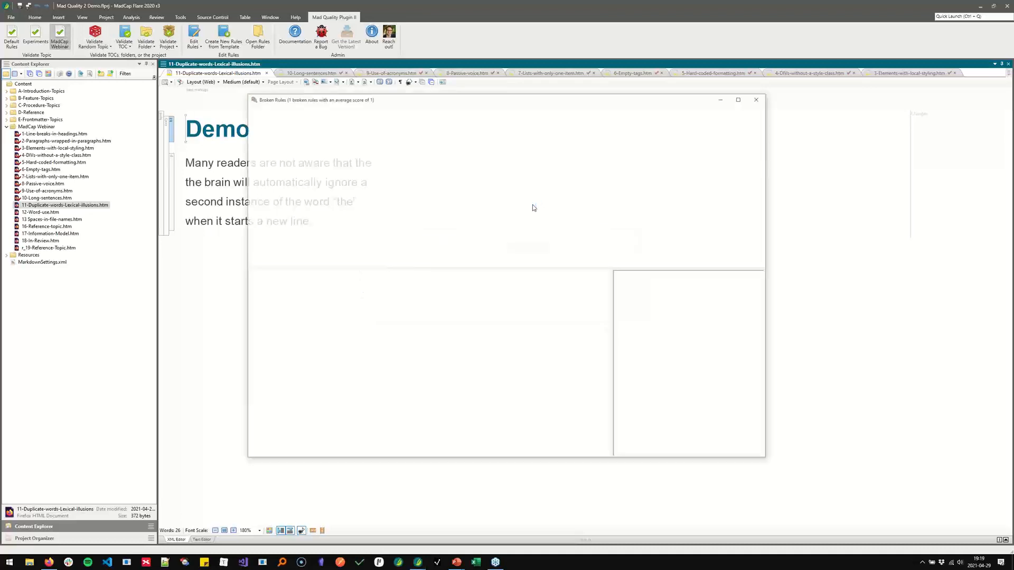
left_click(514, 137)
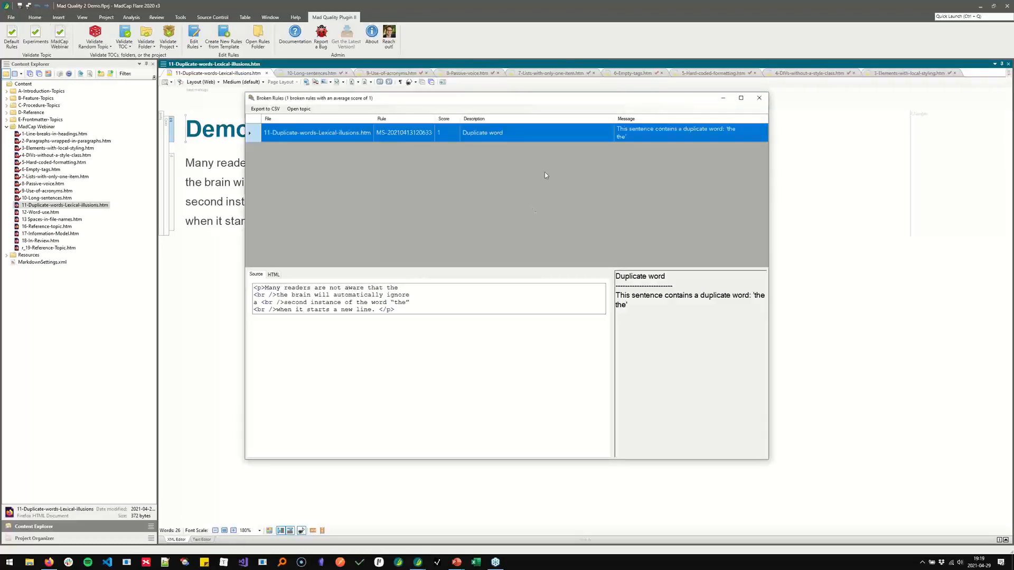
left_click_drag(615, 305, 628, 305)
left_click(760, 99)
Delete the duplicate "the" at the end of the paragraph's first line, save the topic and close the broken rules report.
double_click(361, 163)
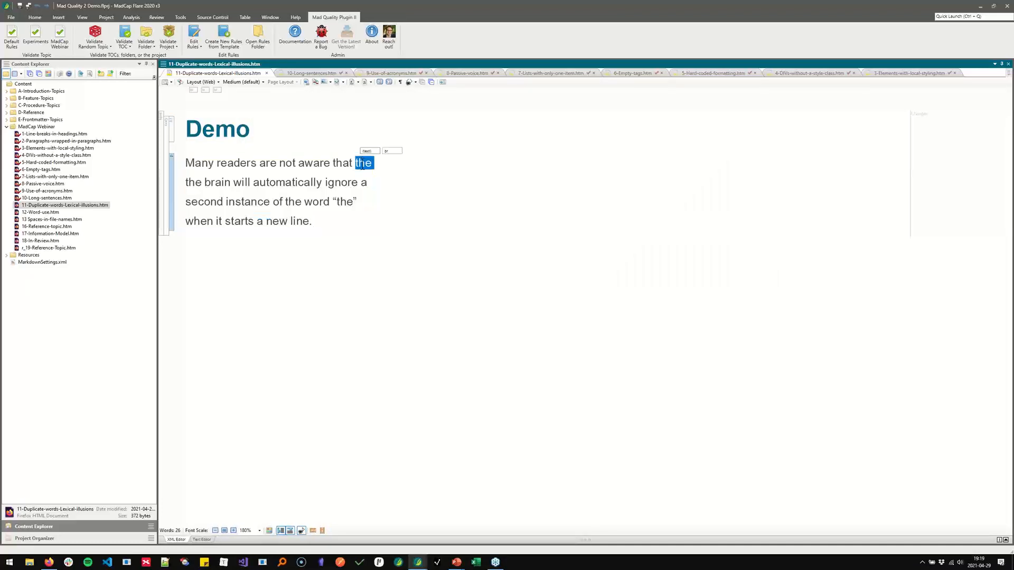
key("Delete")
key("ctrl+s")
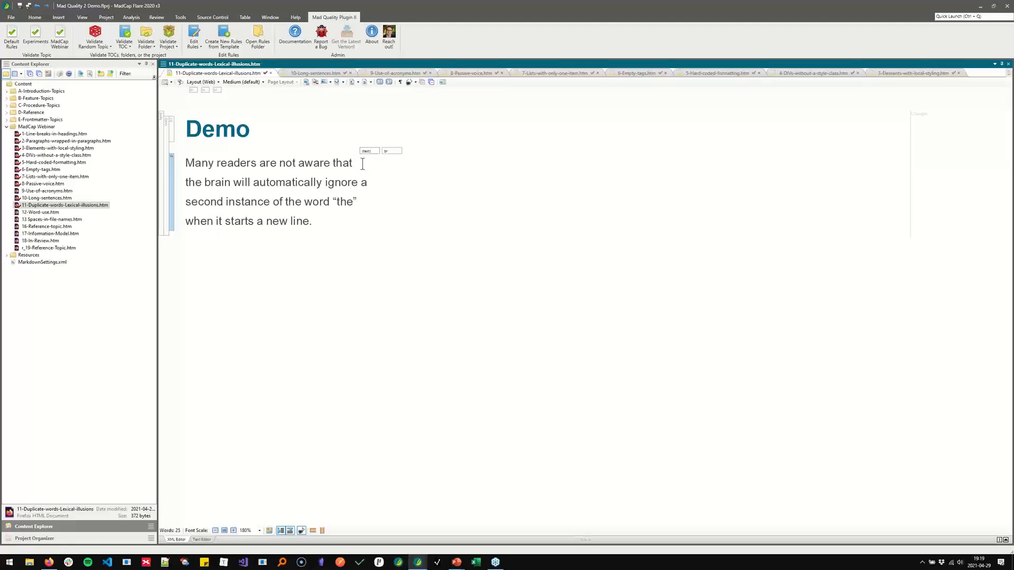
key("alt+Tab")
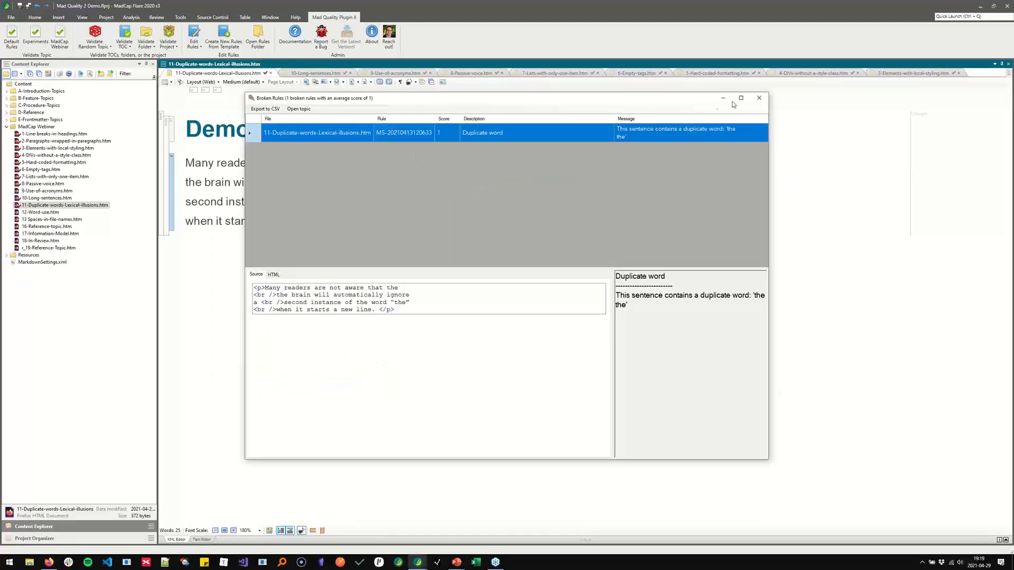
left_click(759, 99)
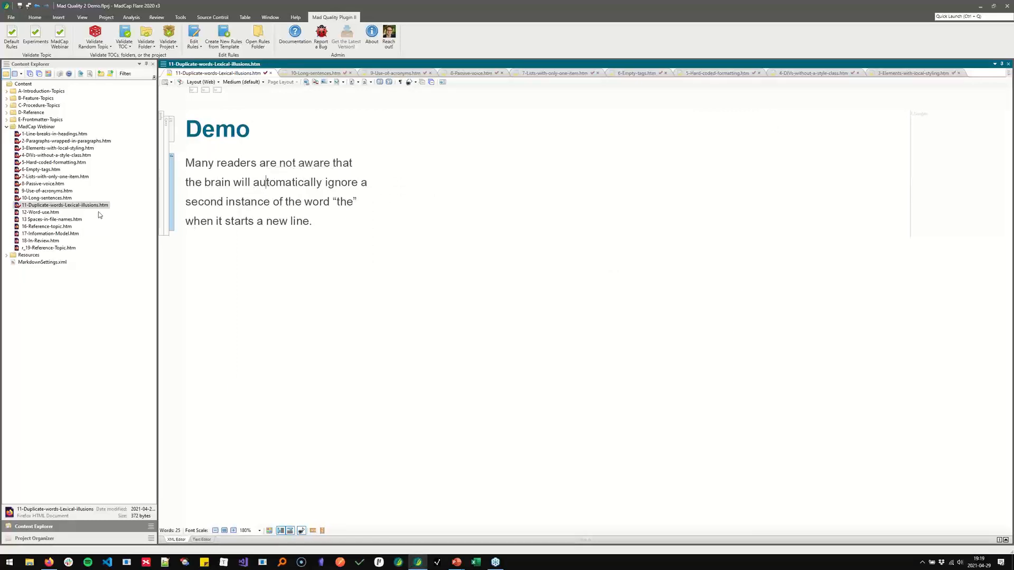
Open 12-Word-use.htm, validate it with the MadCap Webinar rules and replace the reported word "discontinue" with "stop".
double_click(43, 212)
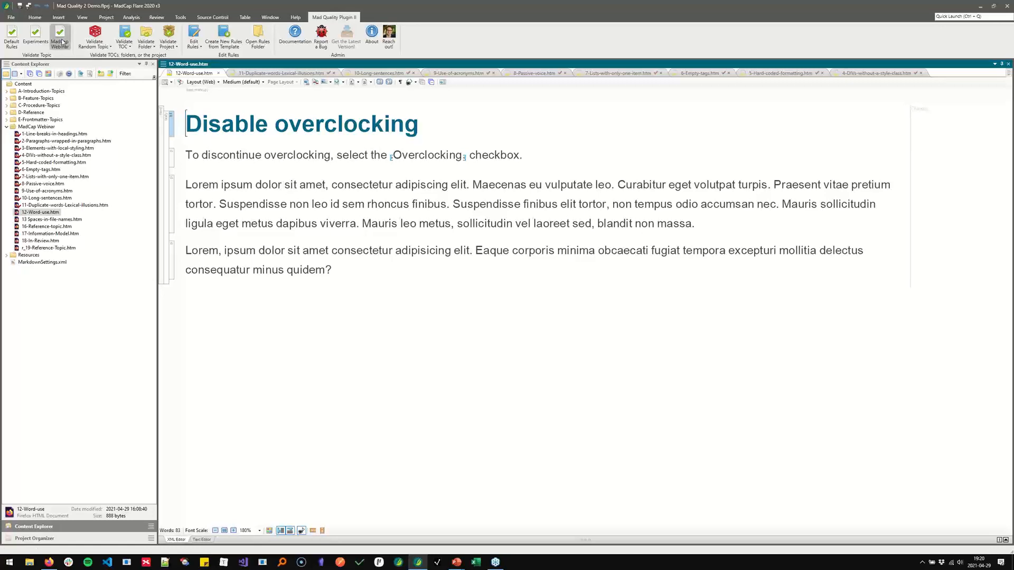
left_click(61, 41)
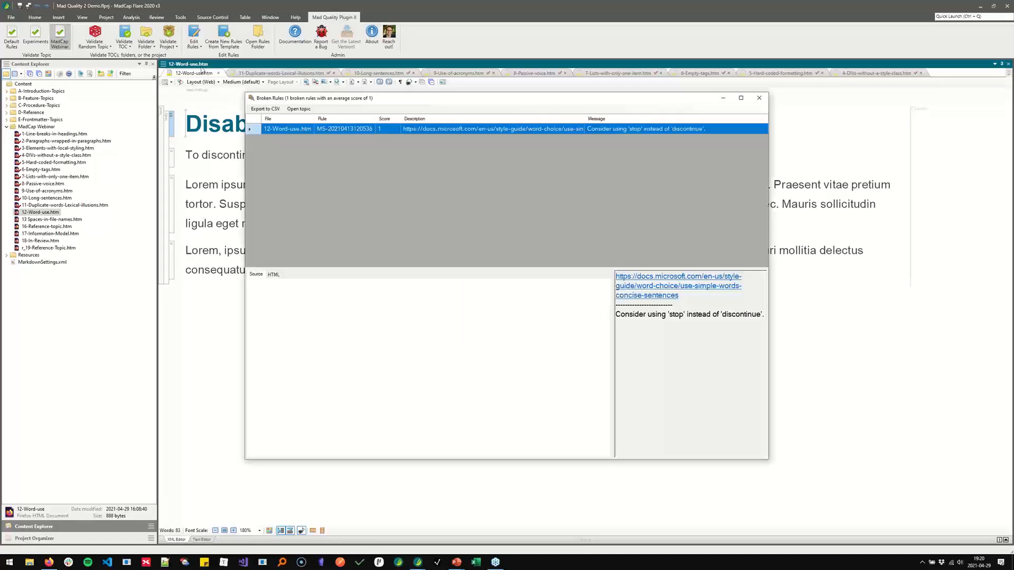
double_click(681, 129)
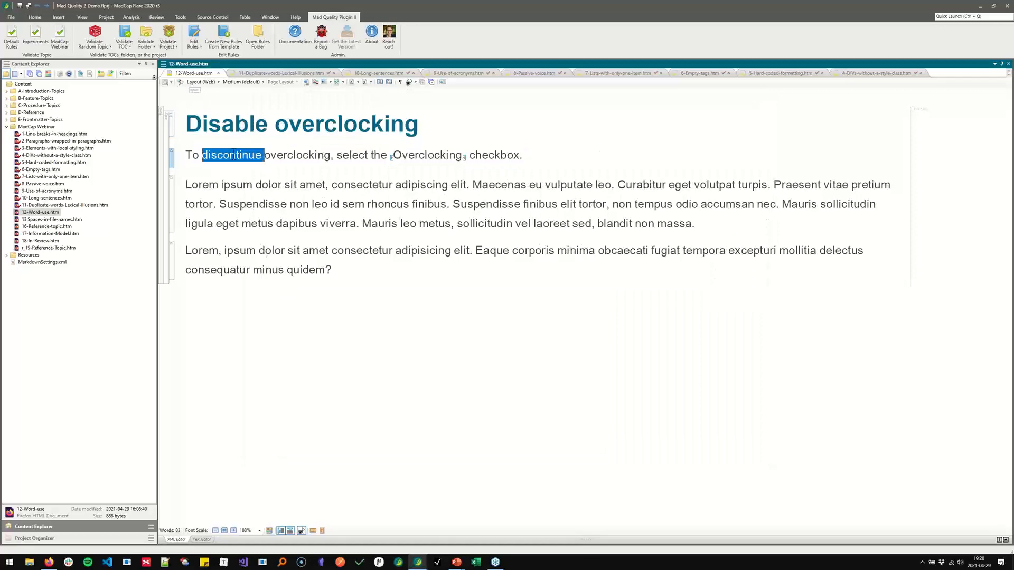
type("stop")
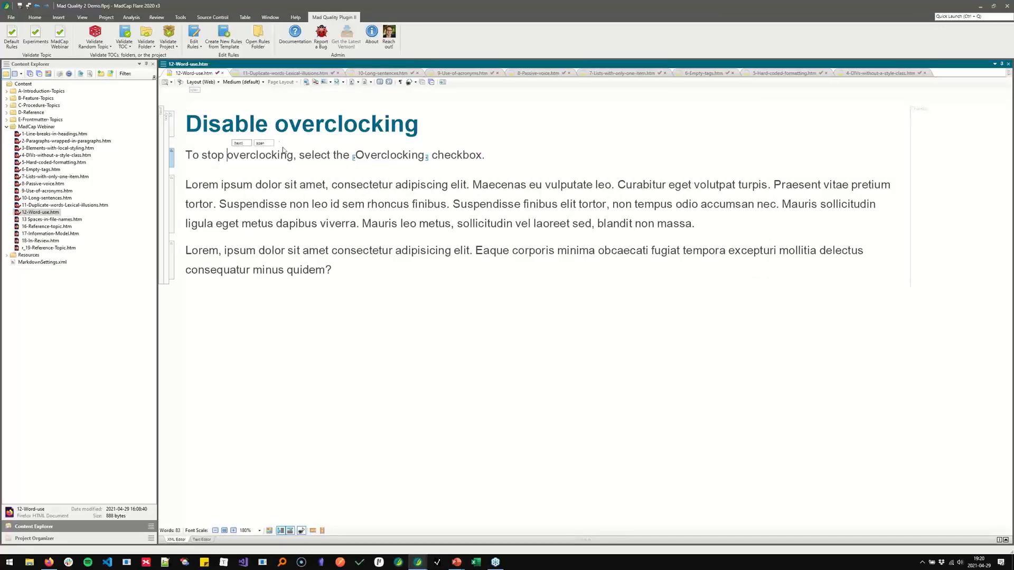
Close the old broken rules report, validate 12-Word-use.htm again with the MadCap Webinar rules and dismiss the result message.
key("alt+Tab")
left_click(760, 98)
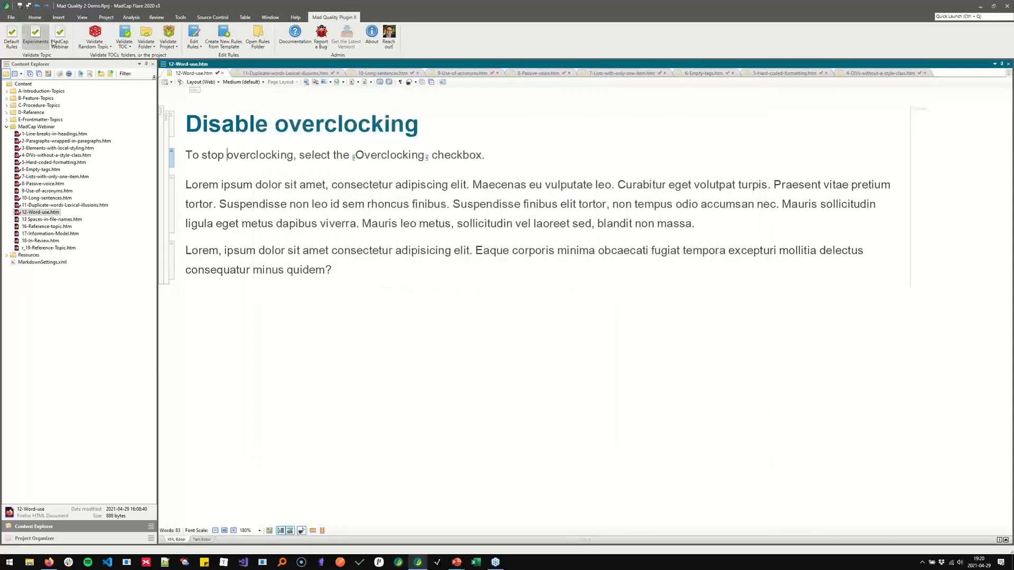
left_click(59, 38)
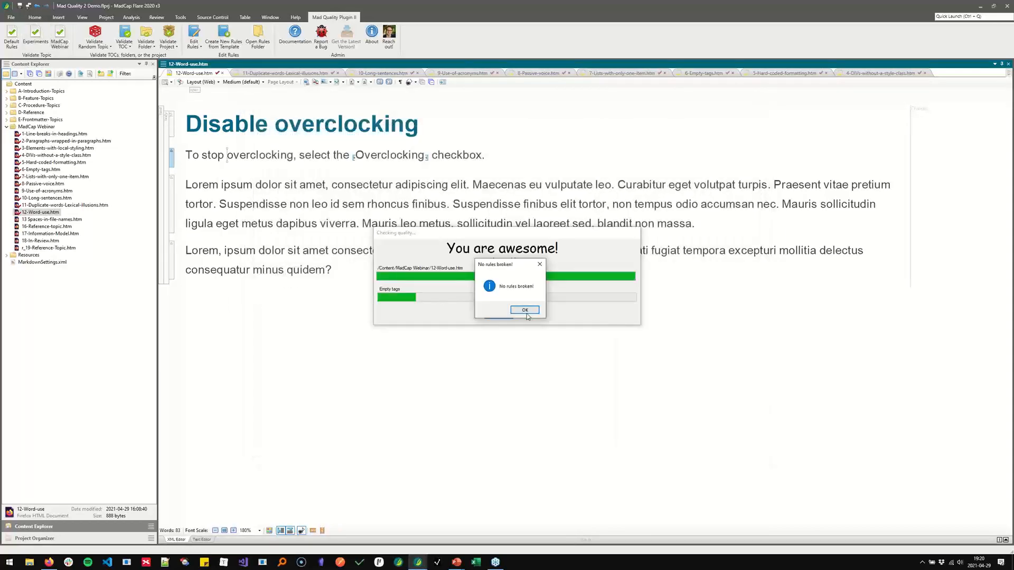
left_click(523, 315)
left_click(513, 245)
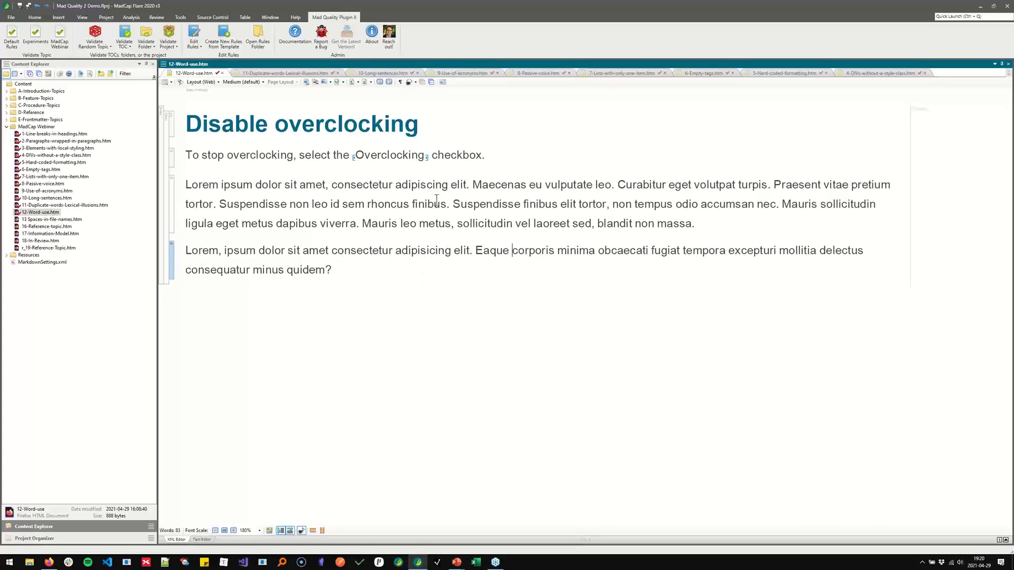
Switch to the PowerPoint slide show, advance to the slide on file name issues and return to the MadCap Flare project.
key("alt+Tab")
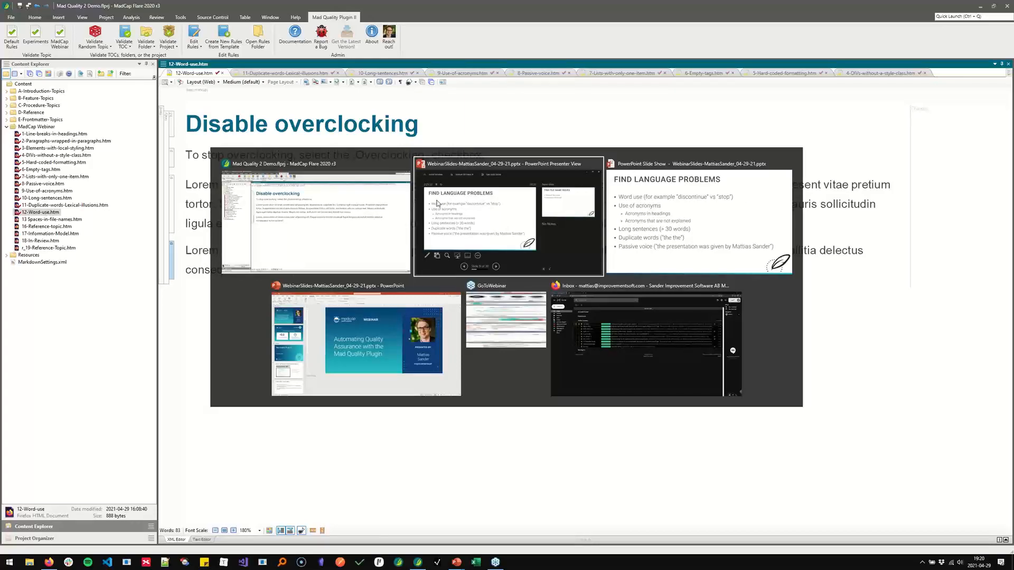
key("alt+Tab")
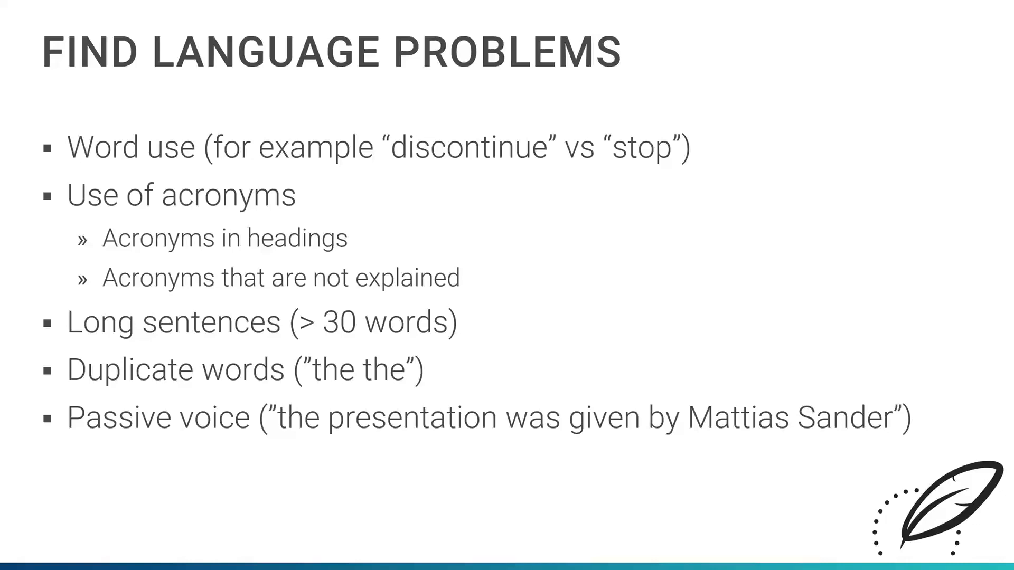
key("Right")
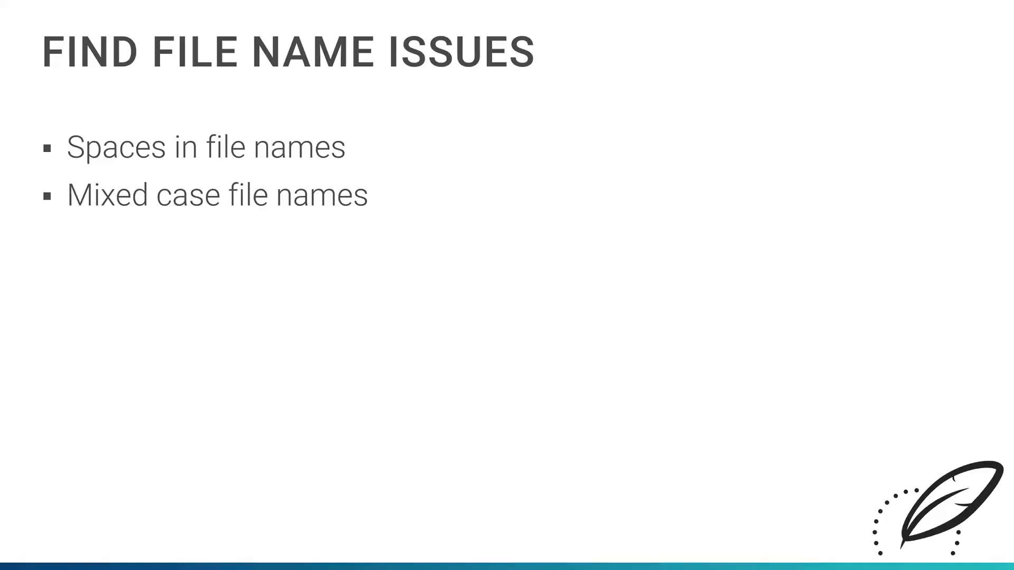
key("alt+Tab")
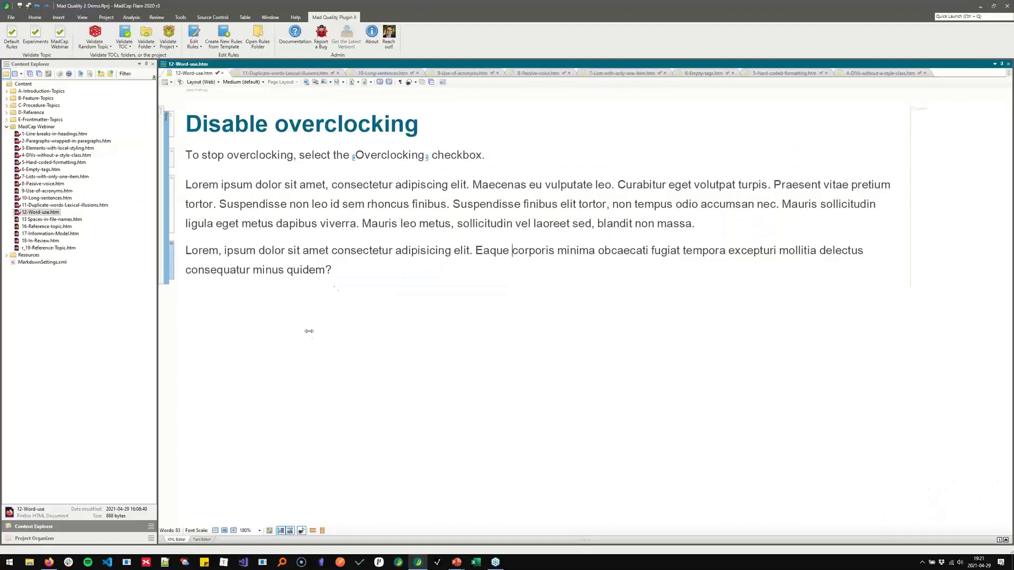
Open "13 Spaces-in-file-names.htm", validate it with the MadCap Webinar rules, examine the file name violation and close the report.
double_click(66, 219)
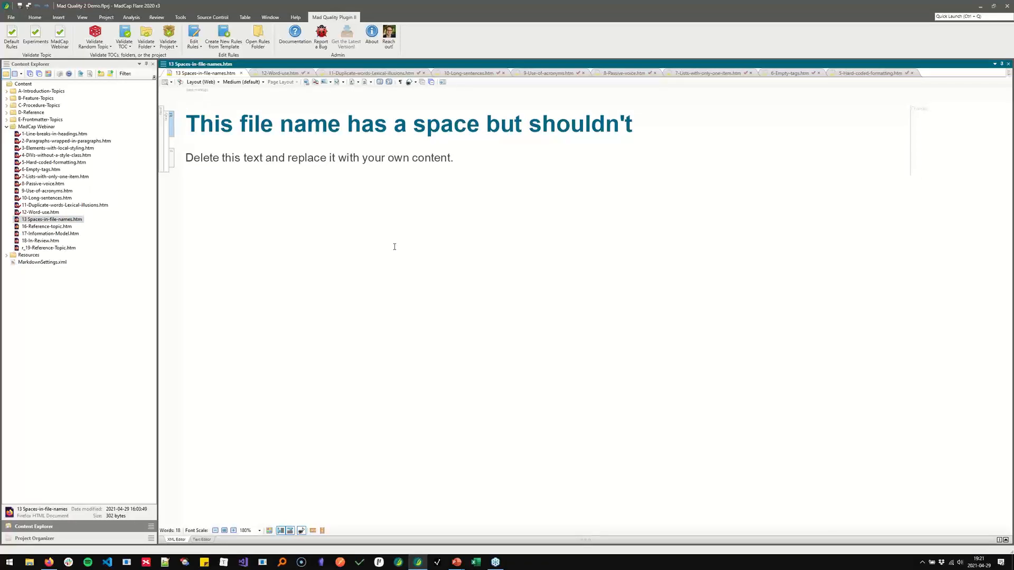
left_click(61, 39)
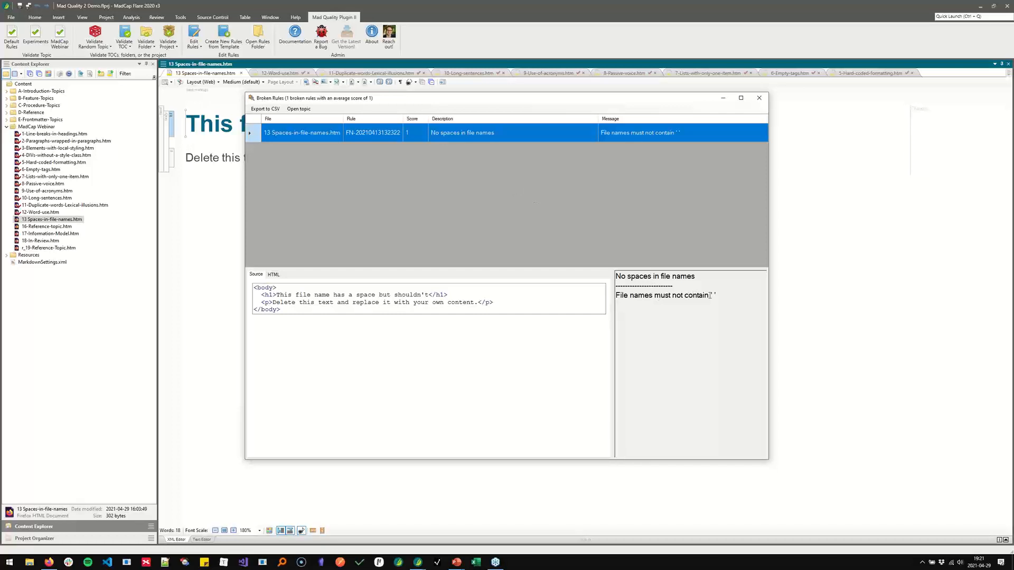
left_click_drag(710, 296, 718, 296)
left_click(759, 98)
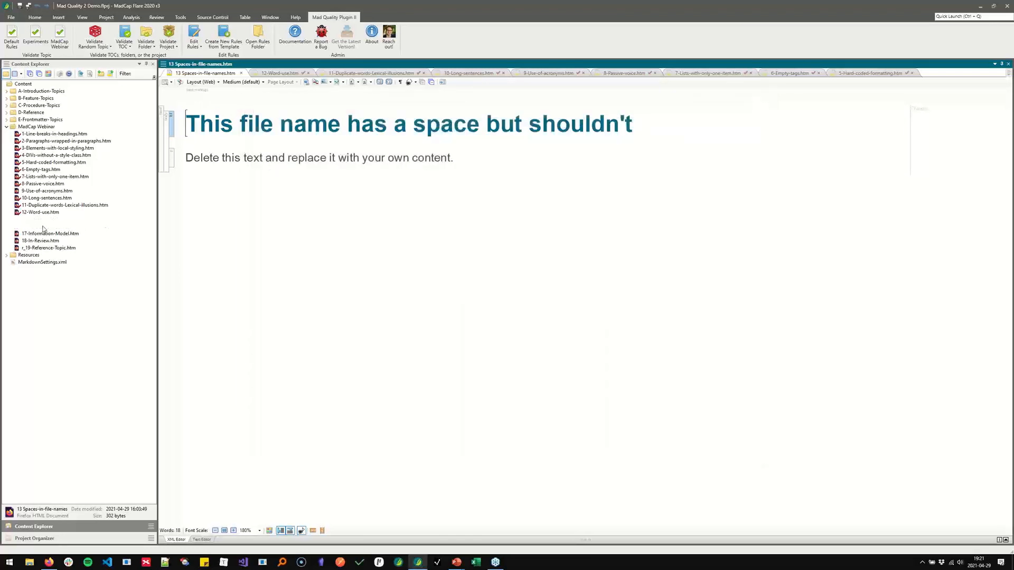
Rename the topic file as 13-Spaces-in-file-names.htm, validate it again with the MadCap Webinar rules and dismiss the result message.
left_click(45, 220)
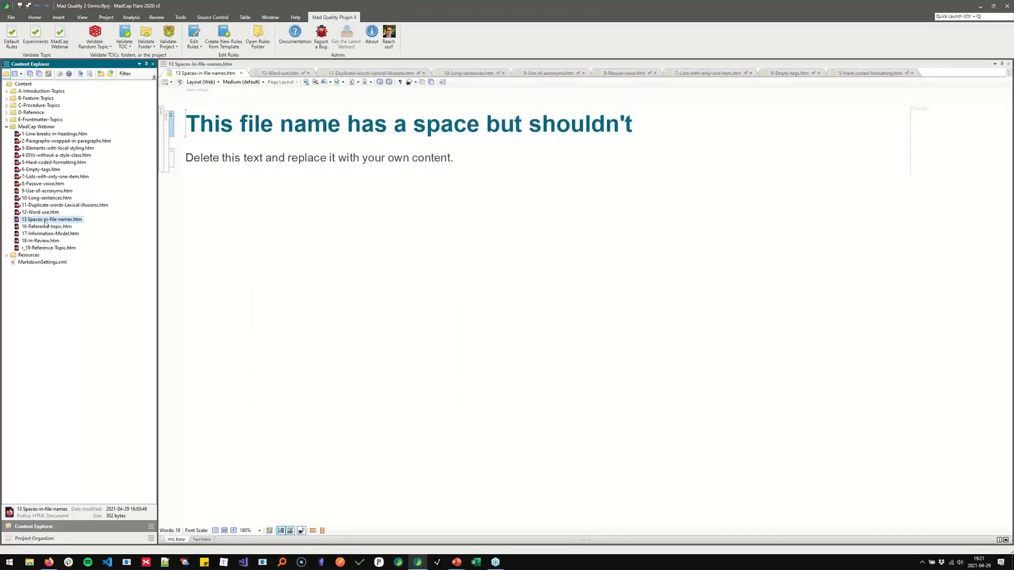
left_click(45, 222)
key("Delete")
key("Return")
left_click(305, 146)
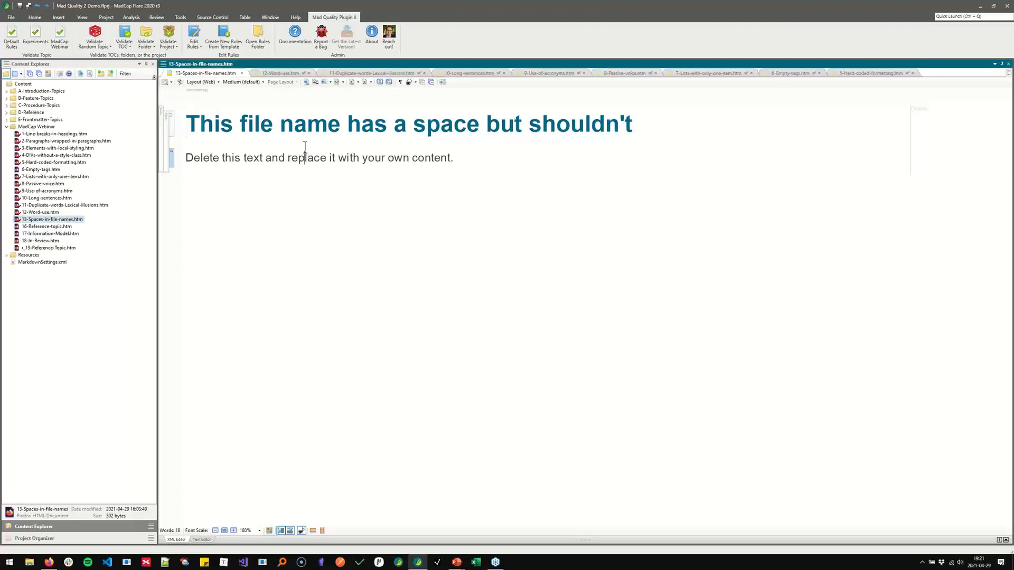
left_click(62, 40)
left_click(522, 310)
Switch to the PowerPoint slide show, advance to the slide on different rules for different files and return to MadCap Flare.
key("alt+Tab")
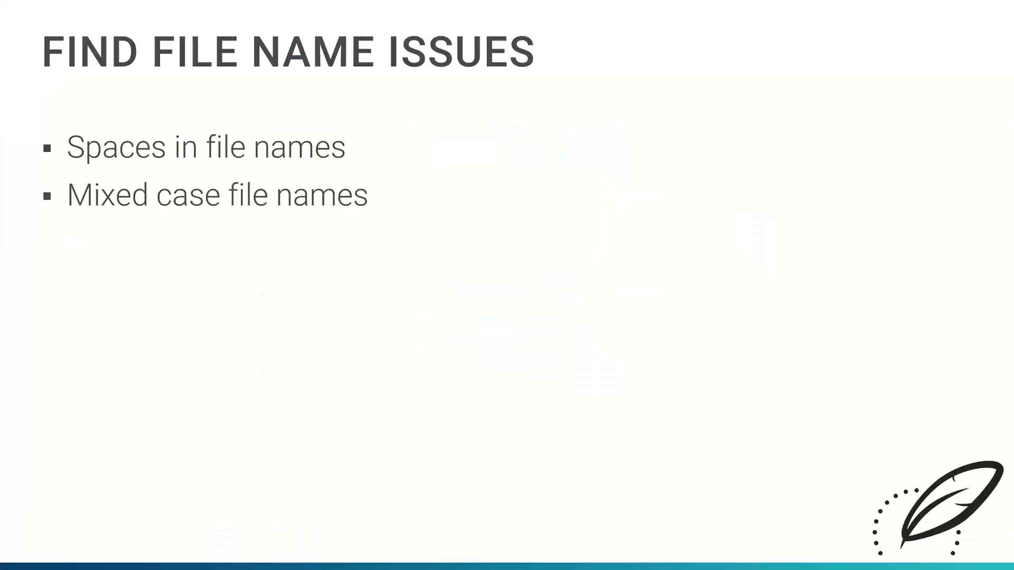
key("Right")
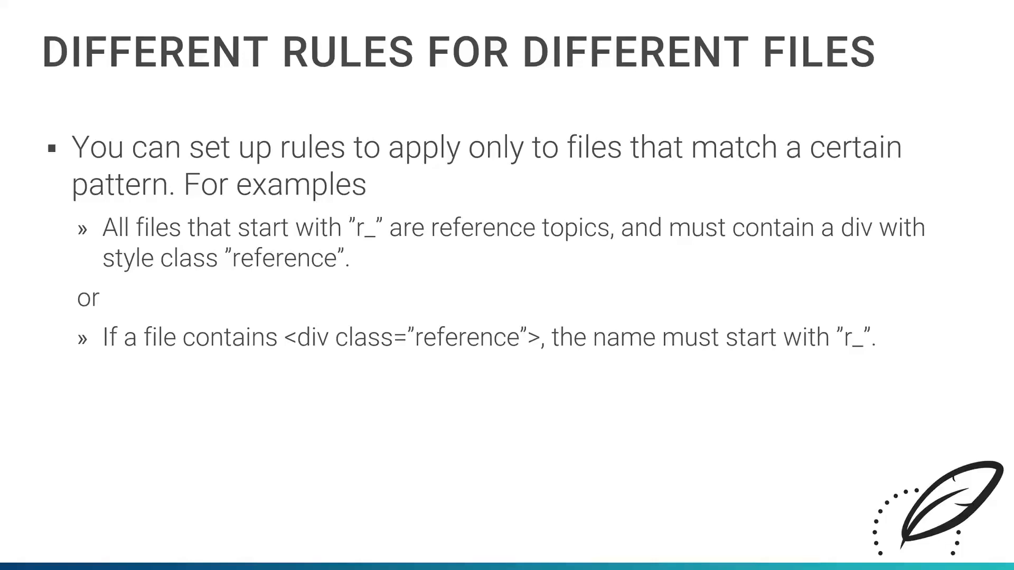
key("alt+Tab")
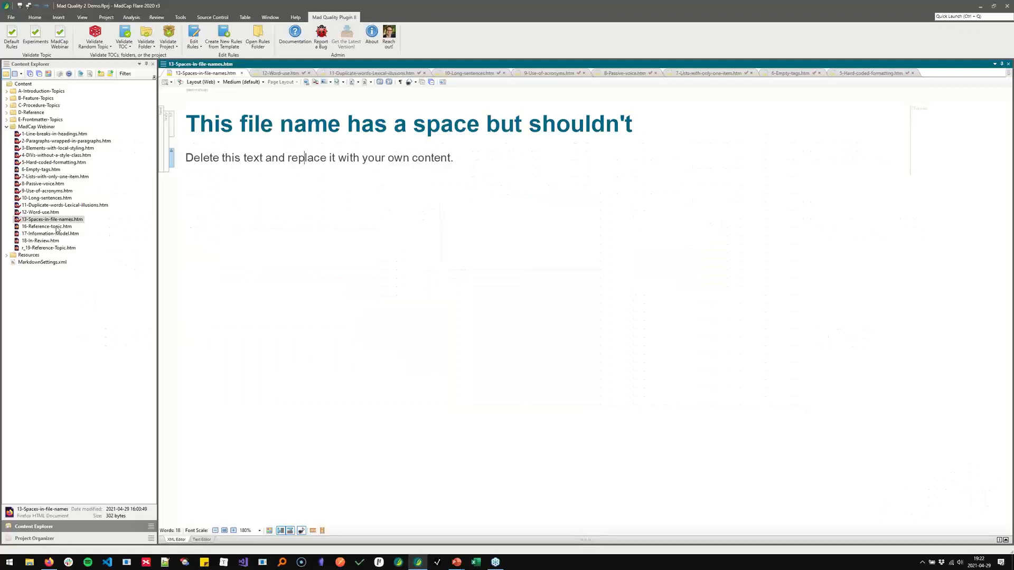
Open 16-Reference-topic.htm, validate it with the MadCap Webinar rules, examine the reported violation and close the report.
left_click(56, 227)
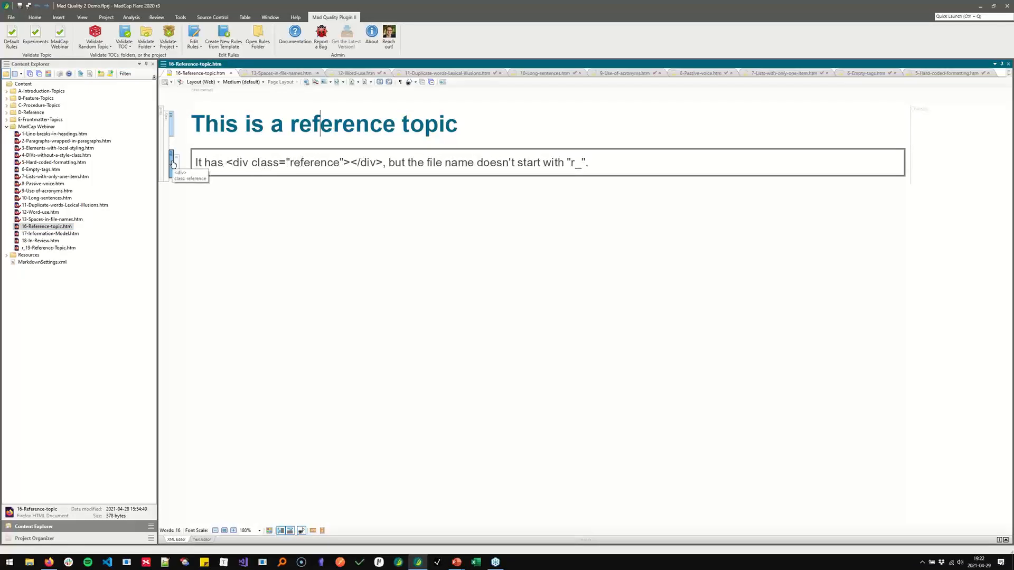
left_click(369, 163)
left_click(61, 39)
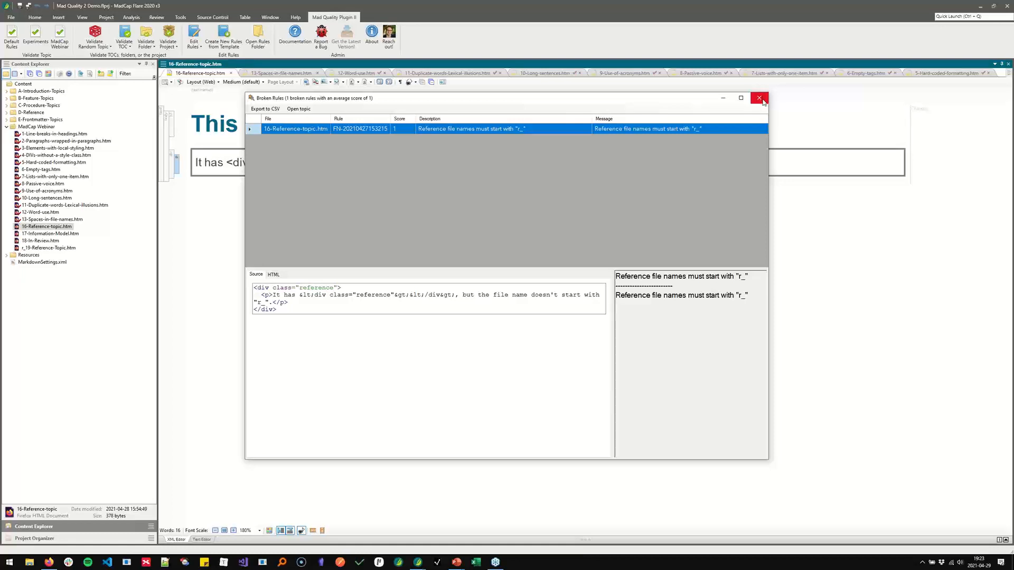
left_click(759, 99)
Open r_19-Reference-Topic.htm, validate it with the MadCap Webinar rules, examine the reported violation and close the report.
double_click(62, 248)
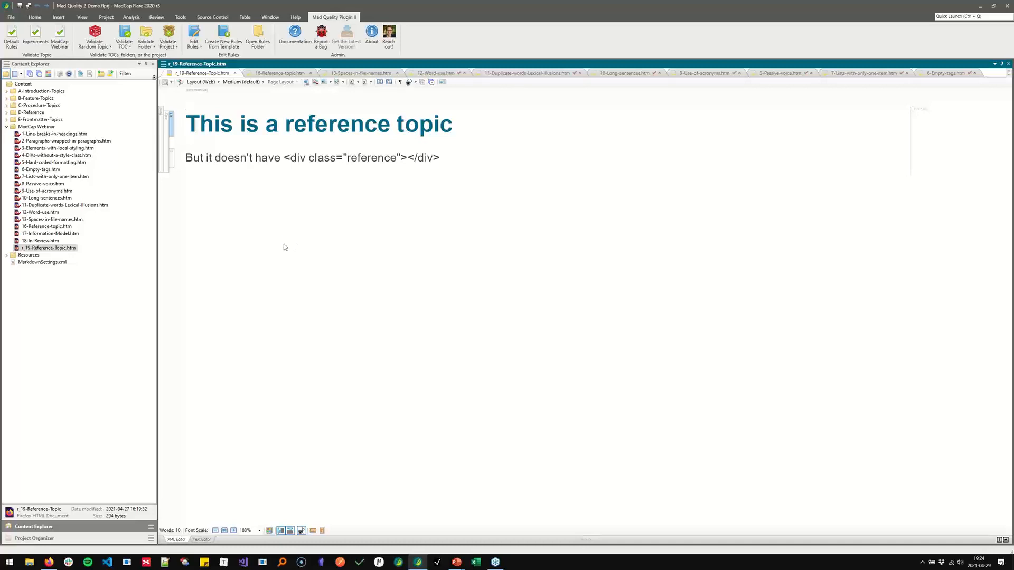
left_click(59, 36)
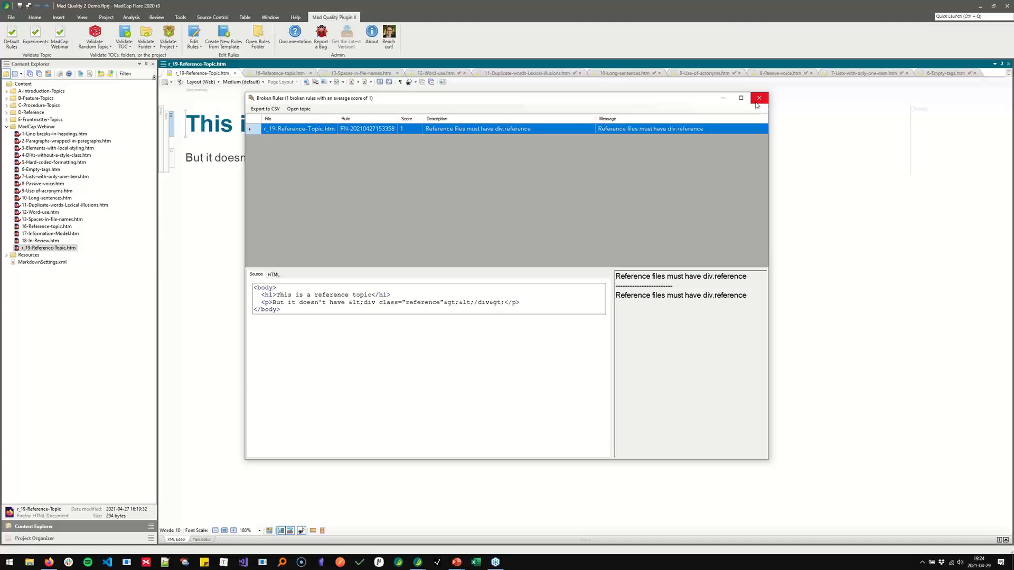
left_click(759, 98)
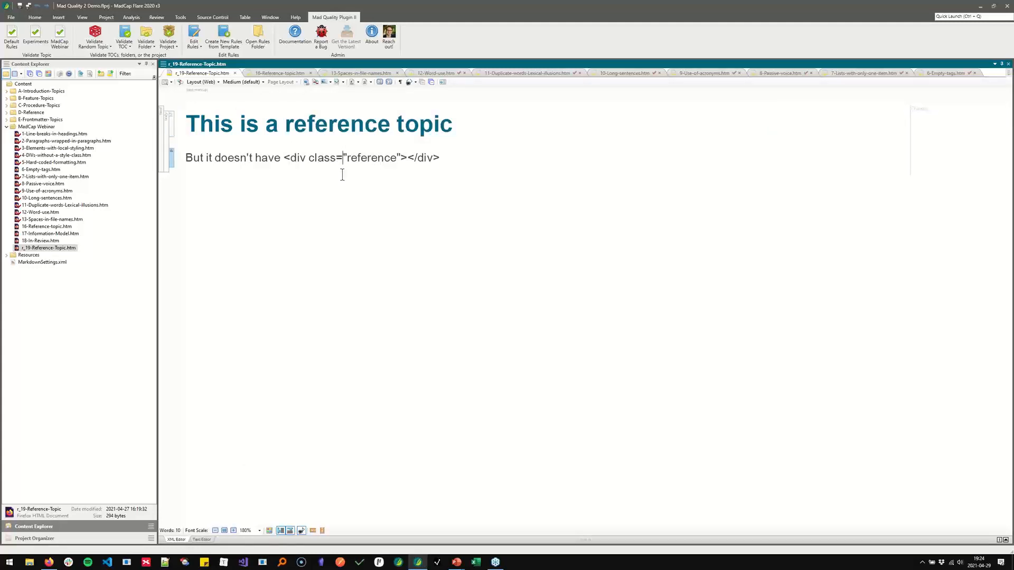
Switch to the PowerPoint slide show and advance to the slide on finding topics still in review.
key("alt+Tab")
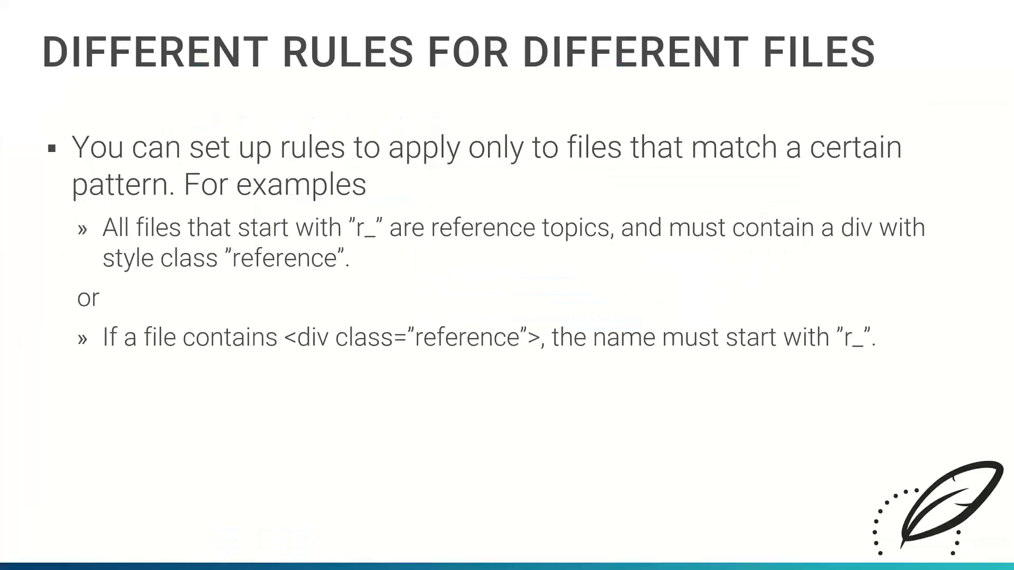
key("Right")
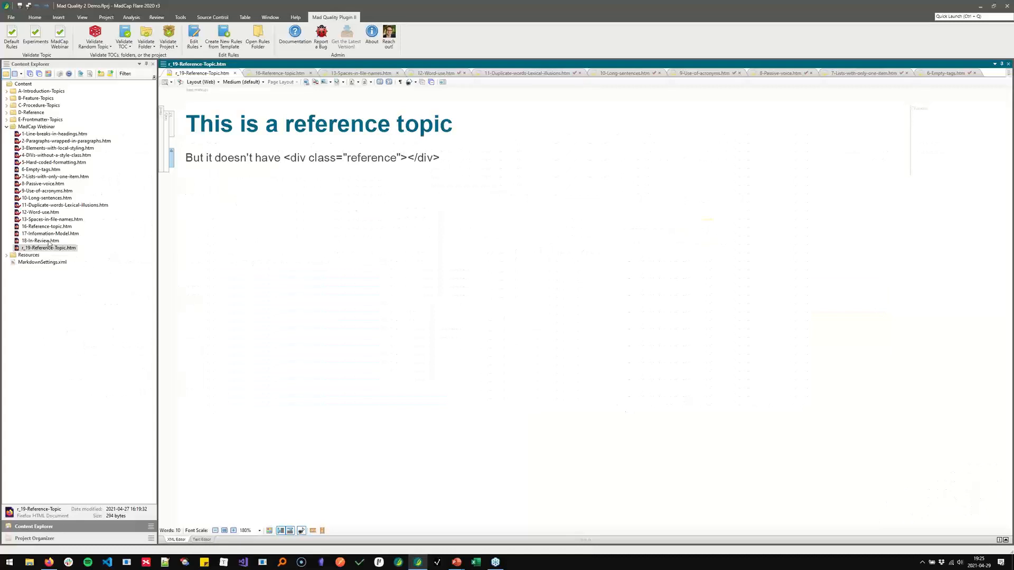
Open 18-In-Review.htm in MadCap Flare, inspect the file tags in its properties and close the dialog.
double_click(46, 241)
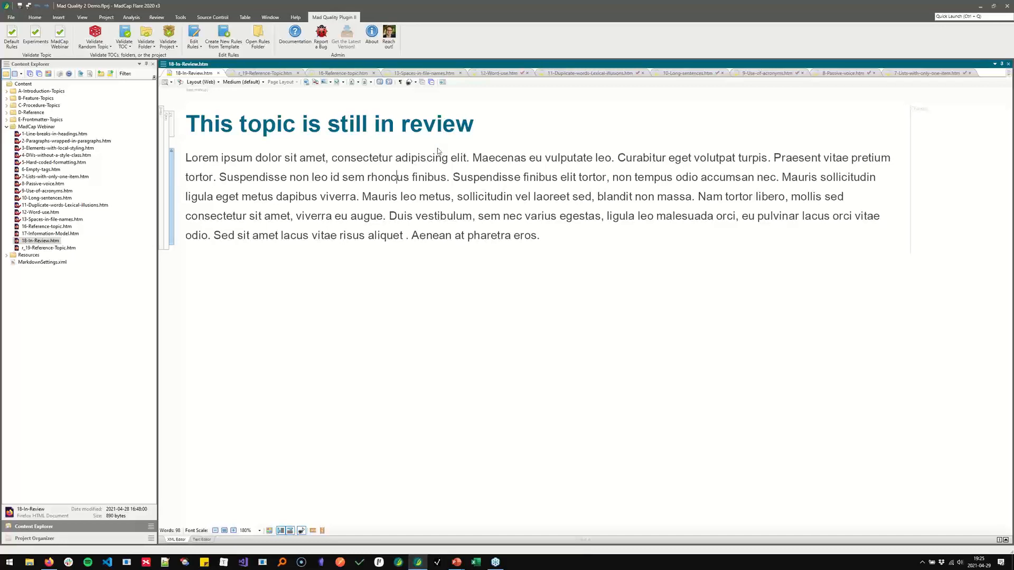
key("F4")
left_click(360, 194)
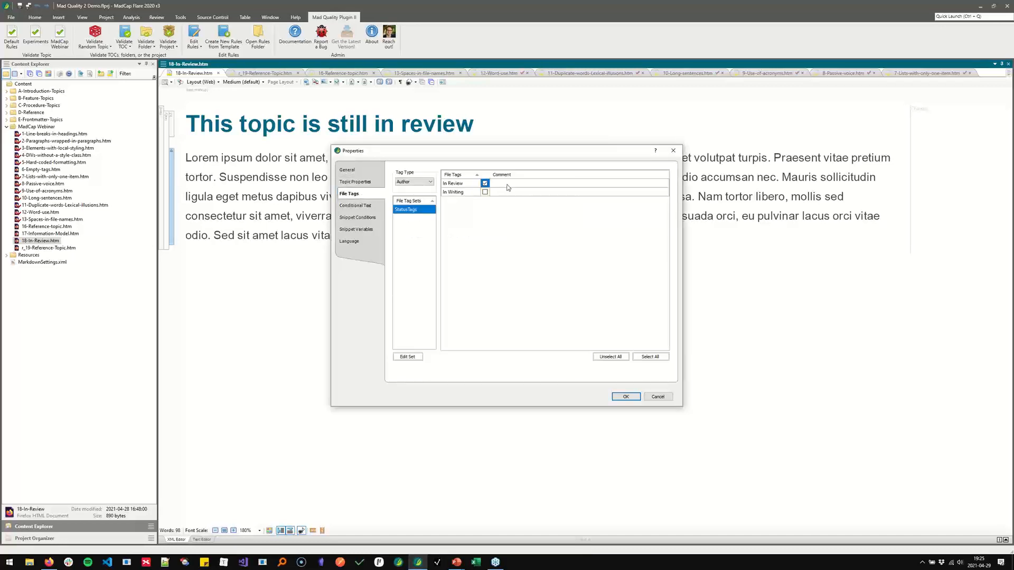
left_click(679, 154)
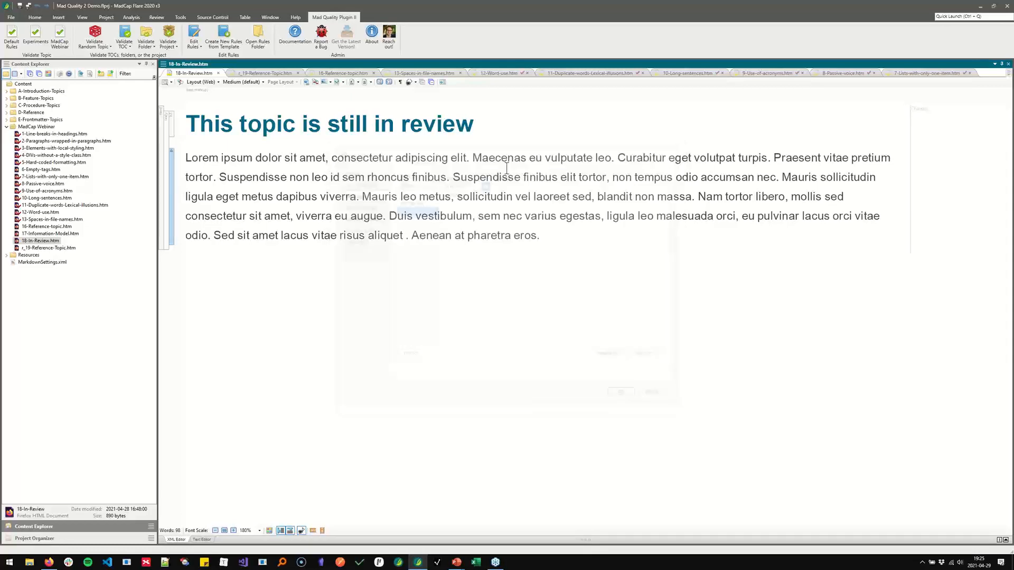
Validate 18-In-Review.htm with the MadCap Webinar rules and with the Experiments rules, examine the reported violation and close the report.
left_click(59, 43)
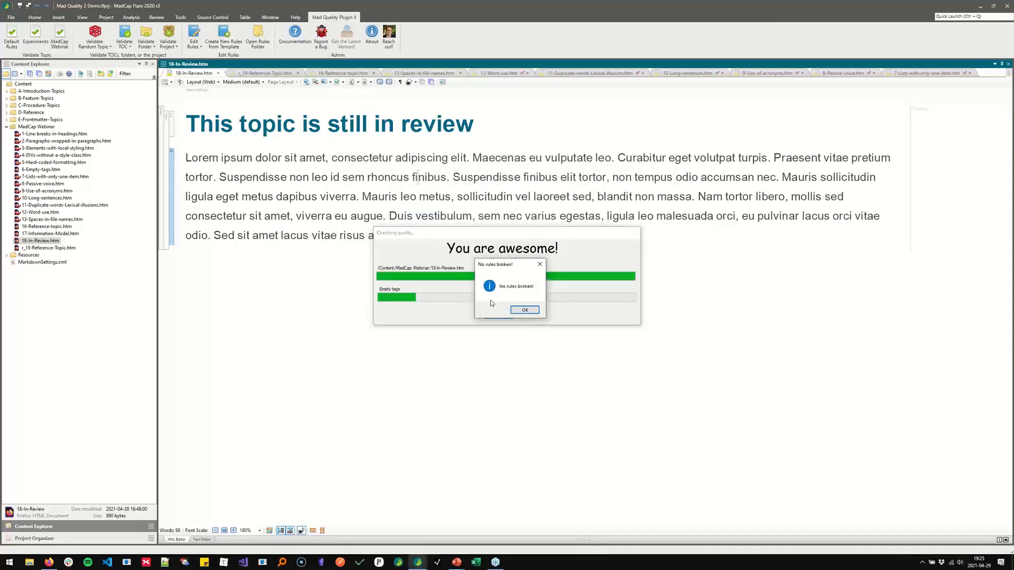
left_click(524, 310)
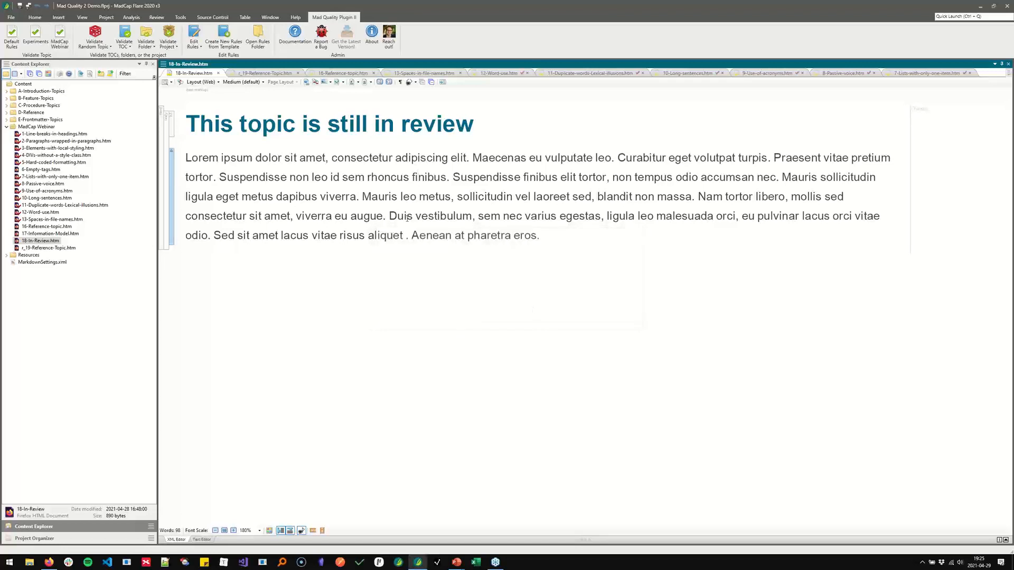
left_click(37, 43)
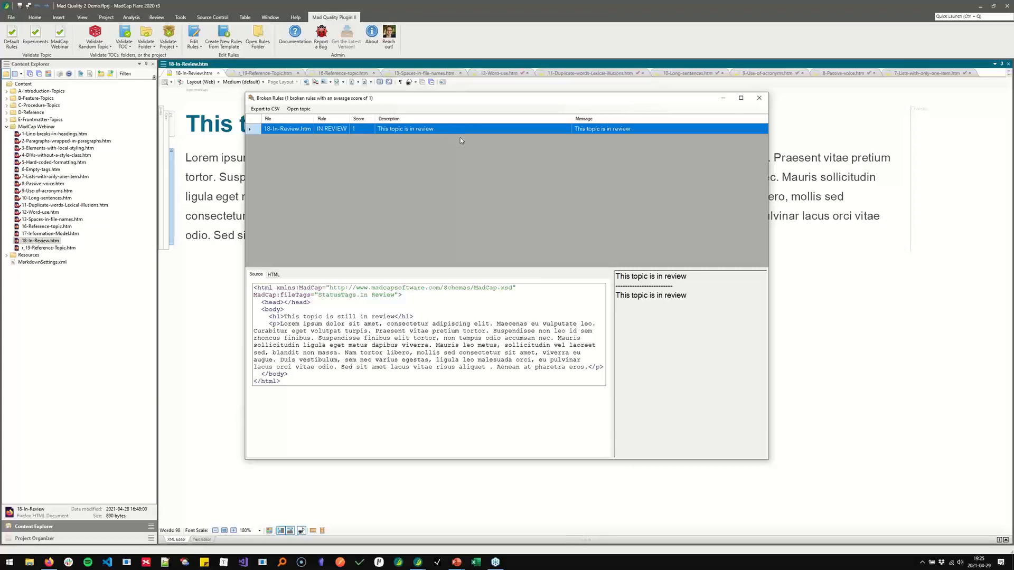
left_click(759, 98)
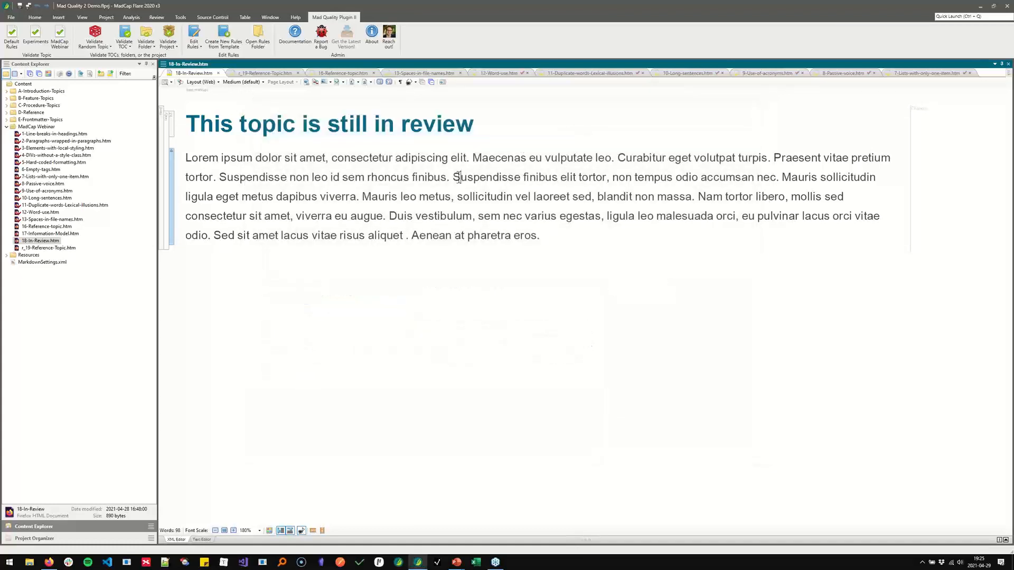
Switch to the PowerPoint slide show and advance to the slide on the Microsoft Manual of Style.
key("alt+Tab")
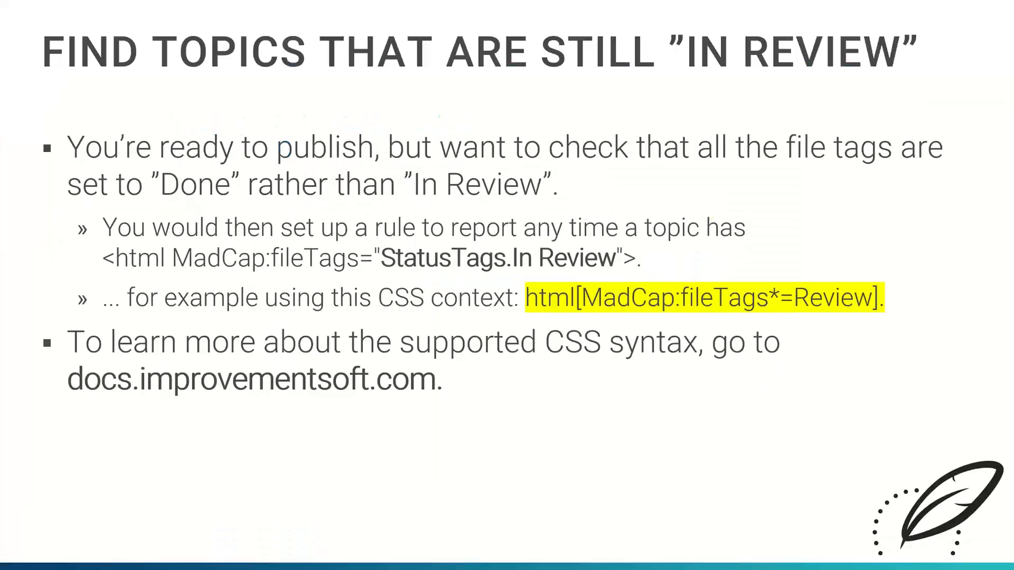
key("Right")
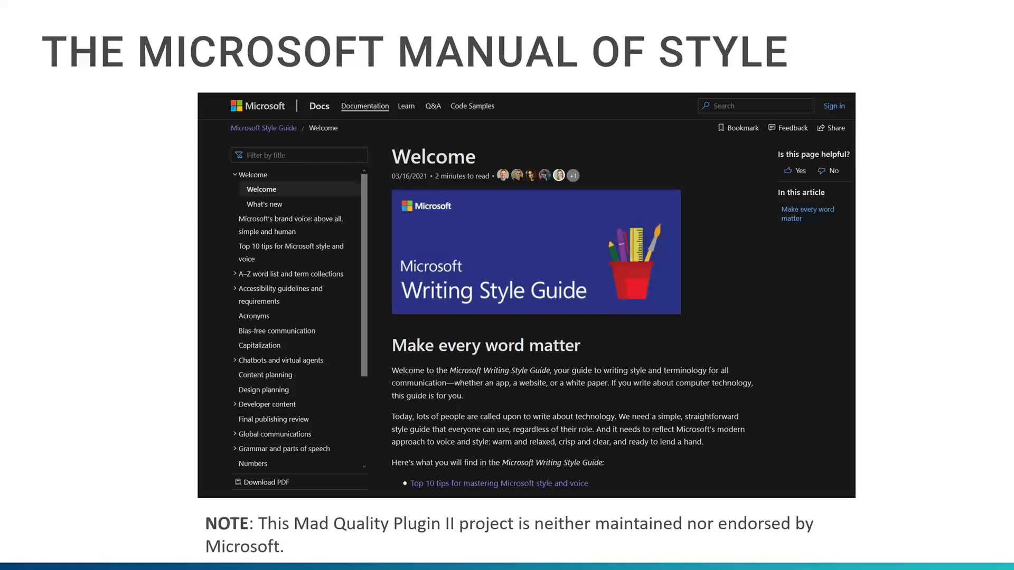
Advance the slide show to the Coming Soon slide on the Google developer documentation style guide.
key("Right")
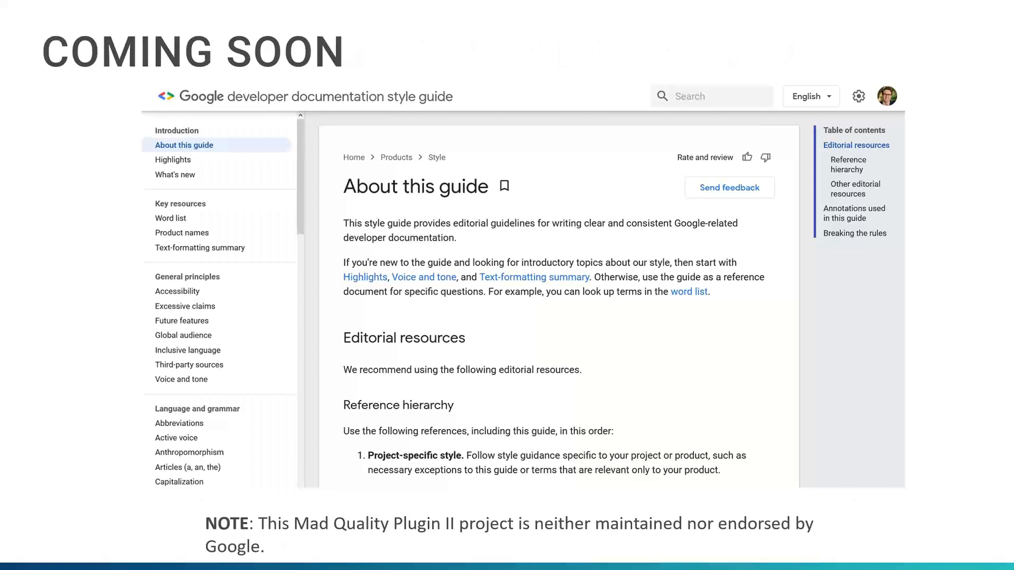
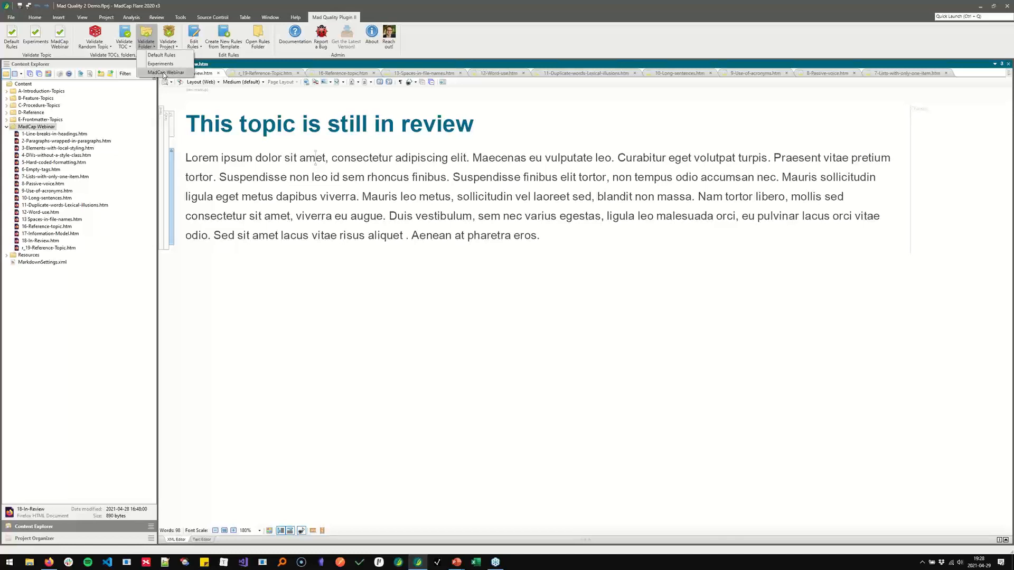
Validate the MadCap Webinar folder inside Content with the MadCap Webinar rules in MadCap Flare and examine the reported violations.
left_click(164, 74)
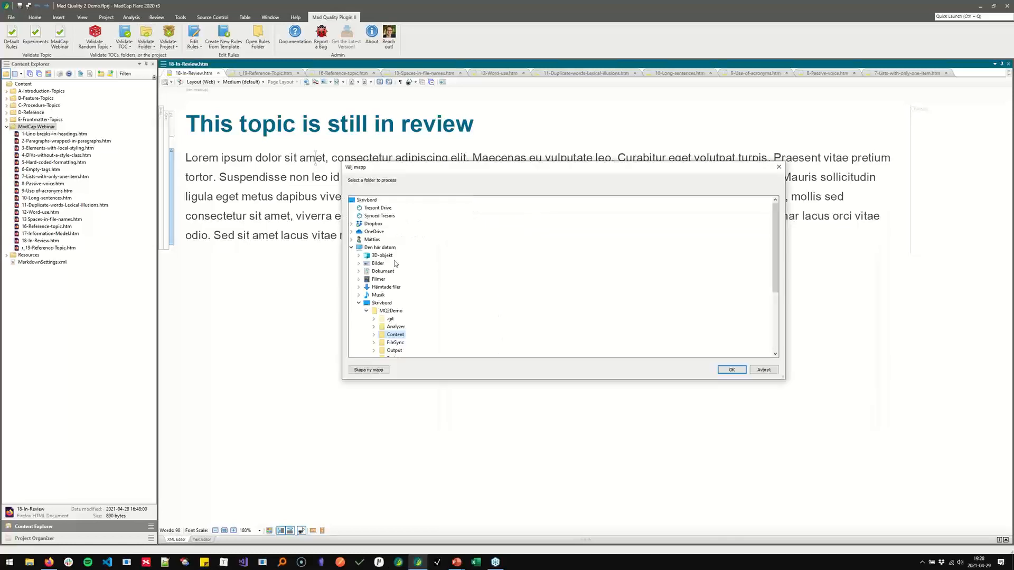
left_click(374, 334)
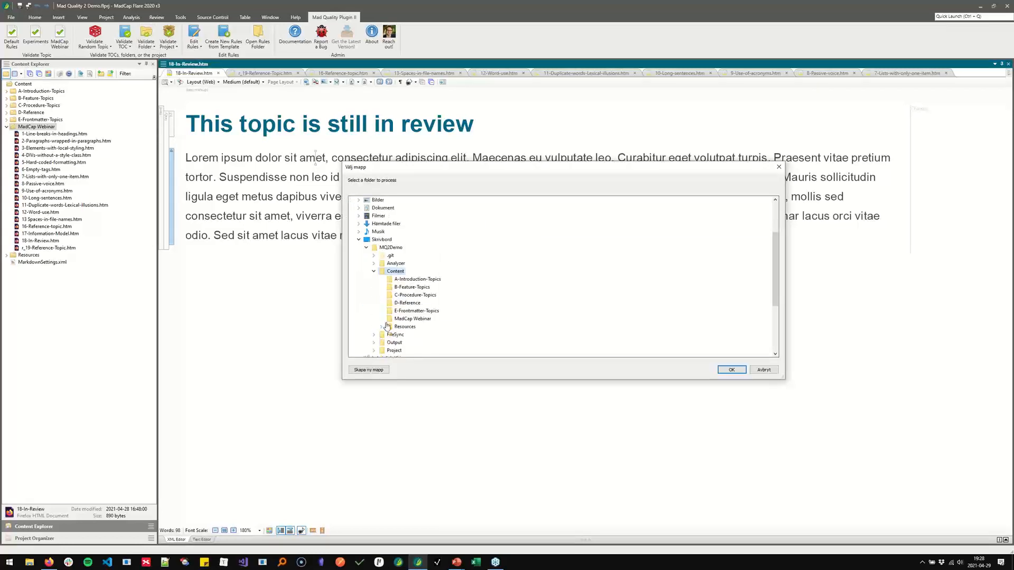
left_click(409, 319)
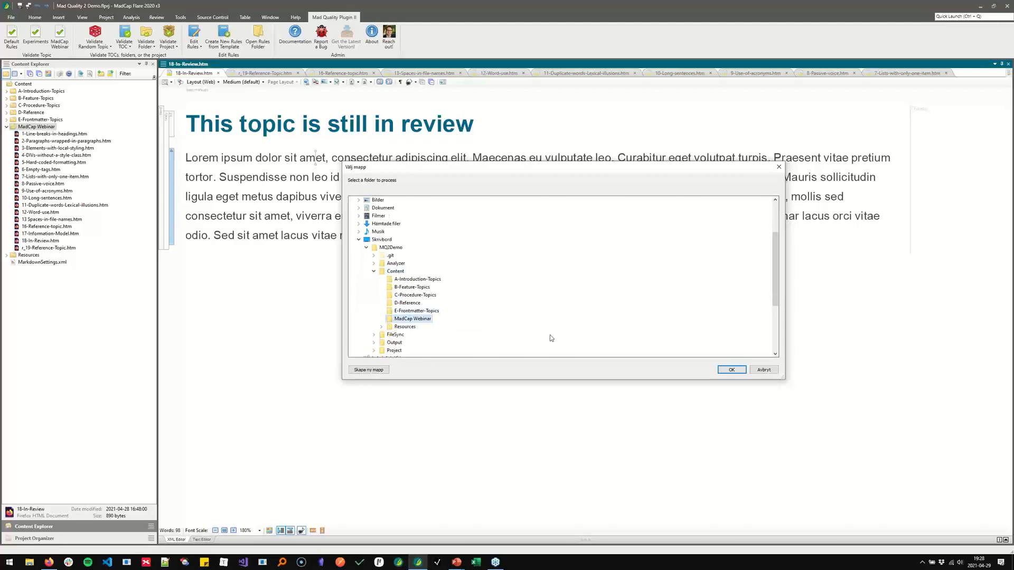
left_click(731, 370)
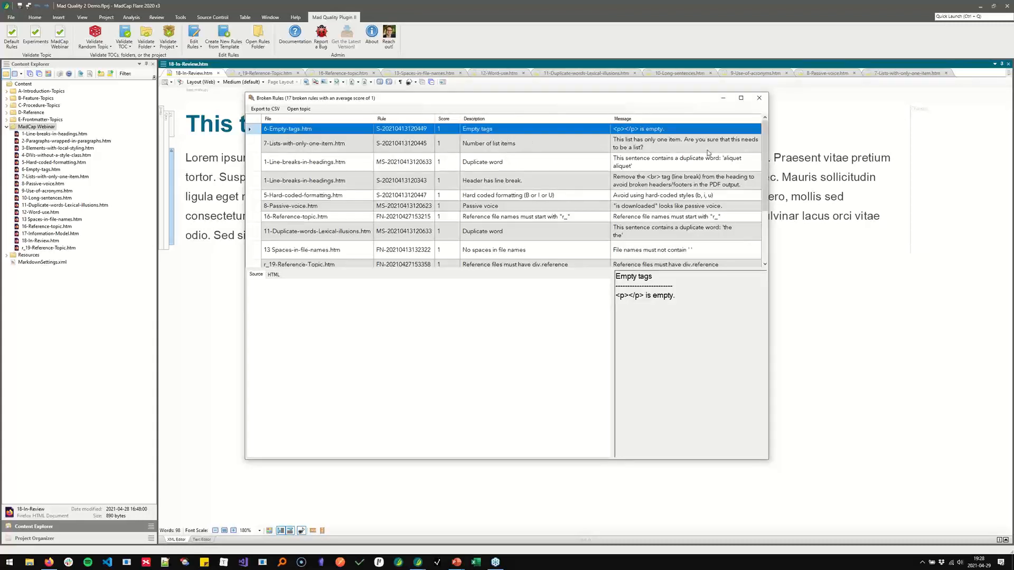
mouse_move(765, 136)
left_mouse_down()
mouse_move(766, 193)
mouse_move(765, 155)
left_mouse_up()
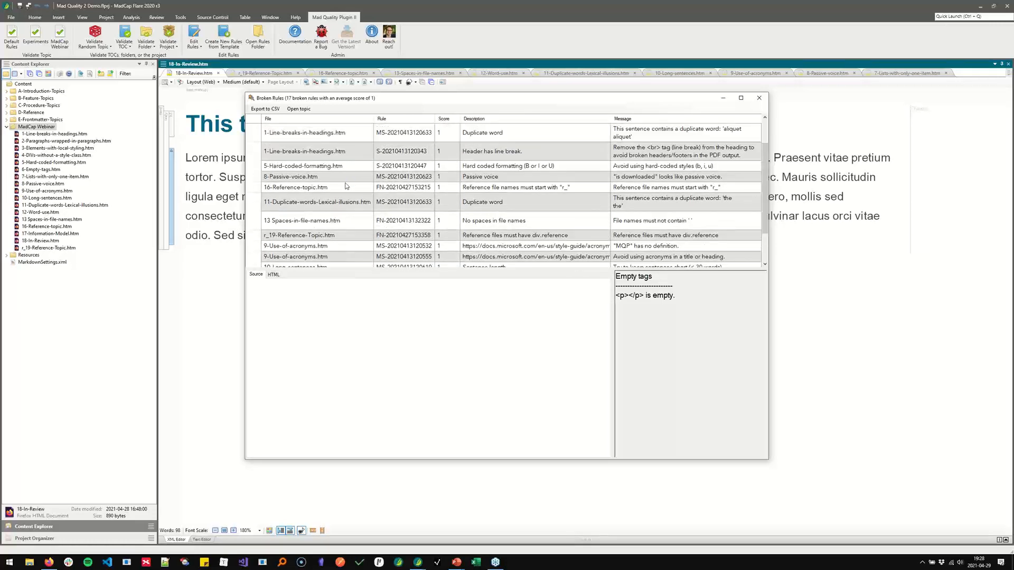
left_click(346, 186)
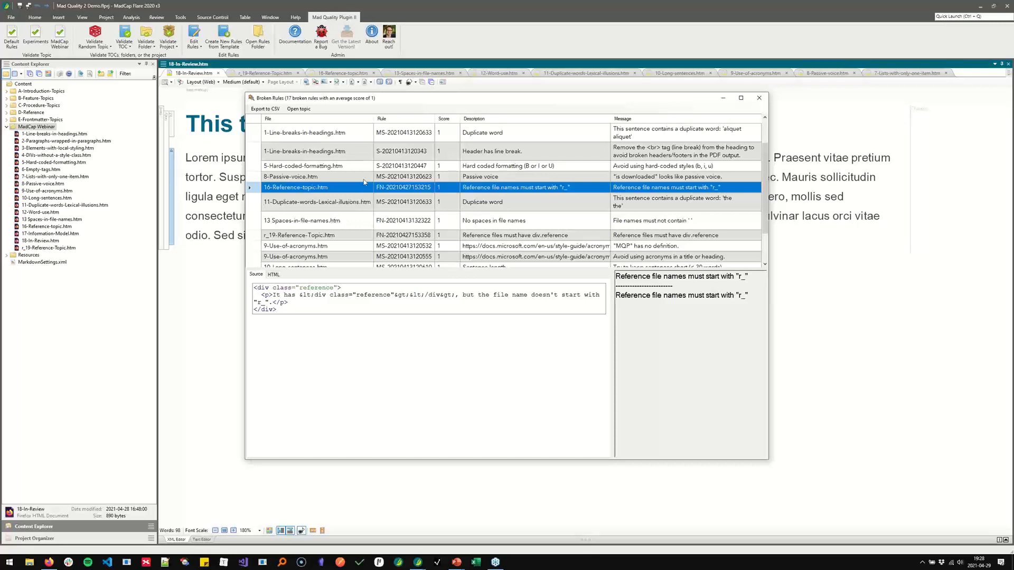
Open 1-Line-breaks-in-headings.htm from its duplicate-word violation, delete the repeated word "aliquet", save the topic and close the report.
double_click(348, 135)
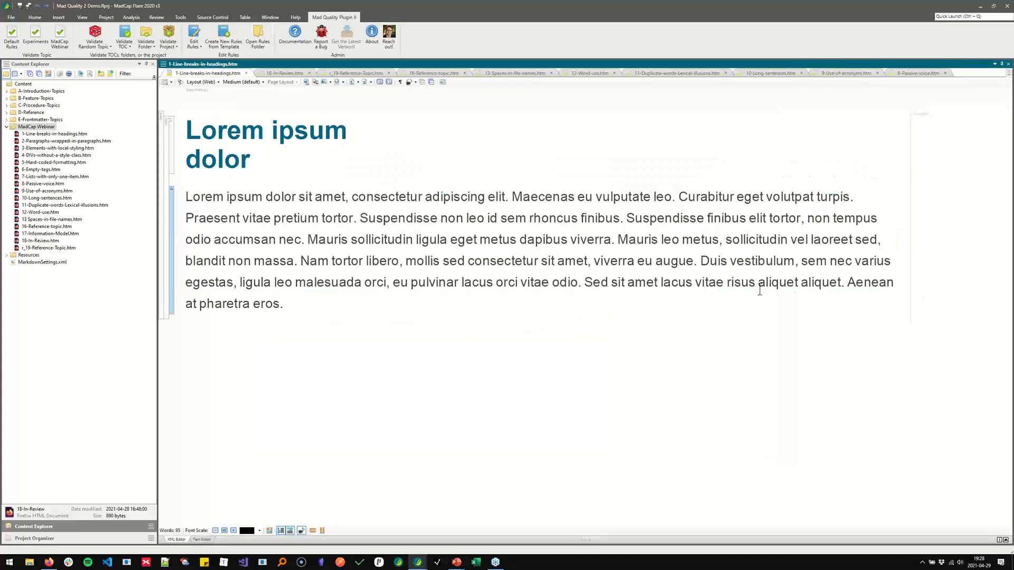
double_click(776, 285)
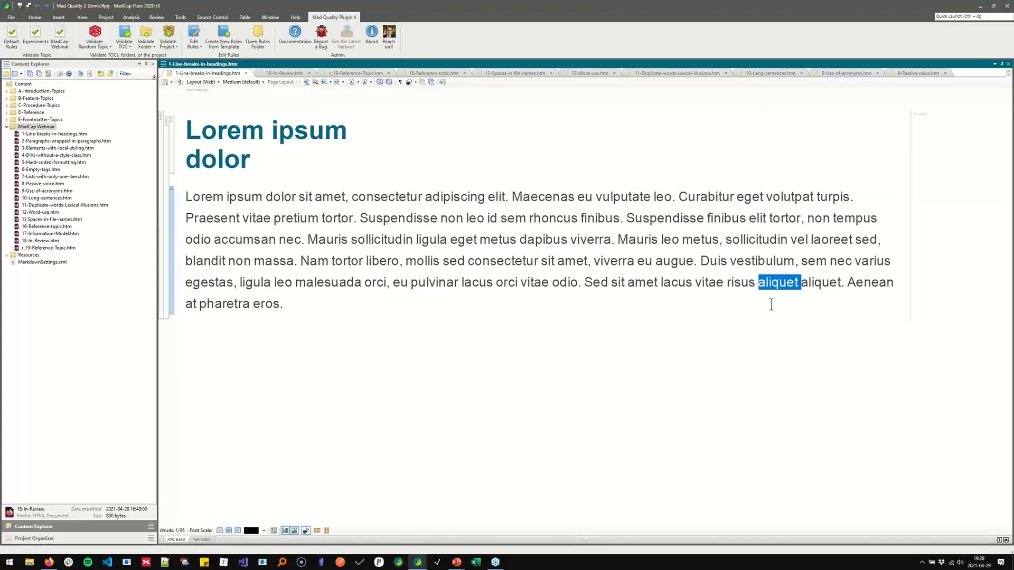
key("Delete")
key("ctrl+s")
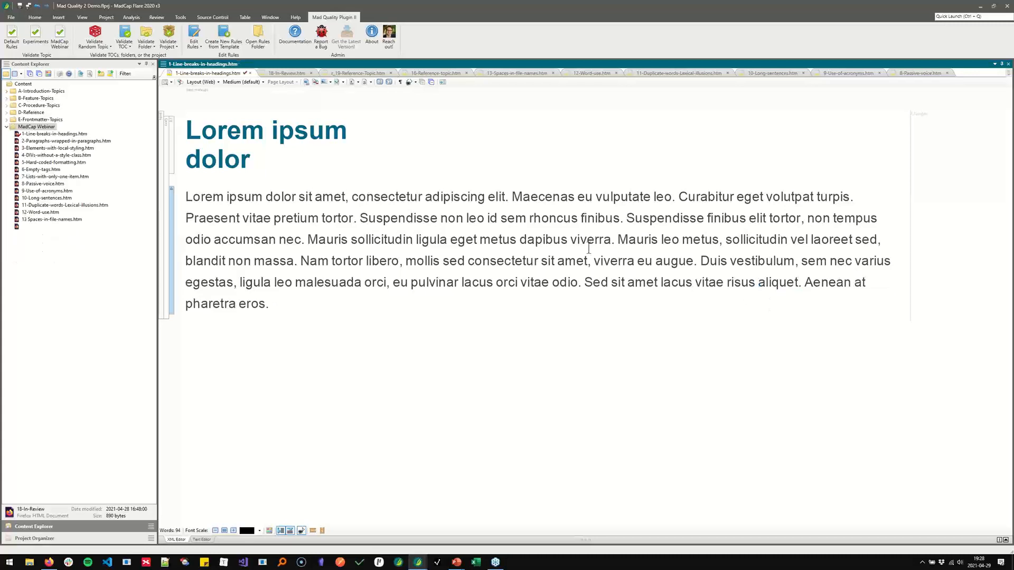
key("alt+Tab")
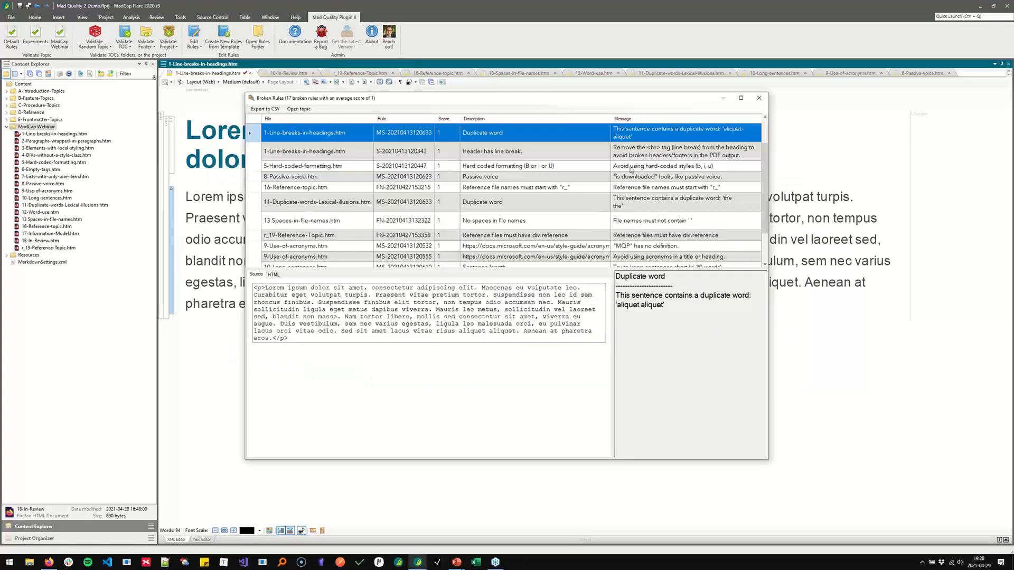
left_click(759, 98)
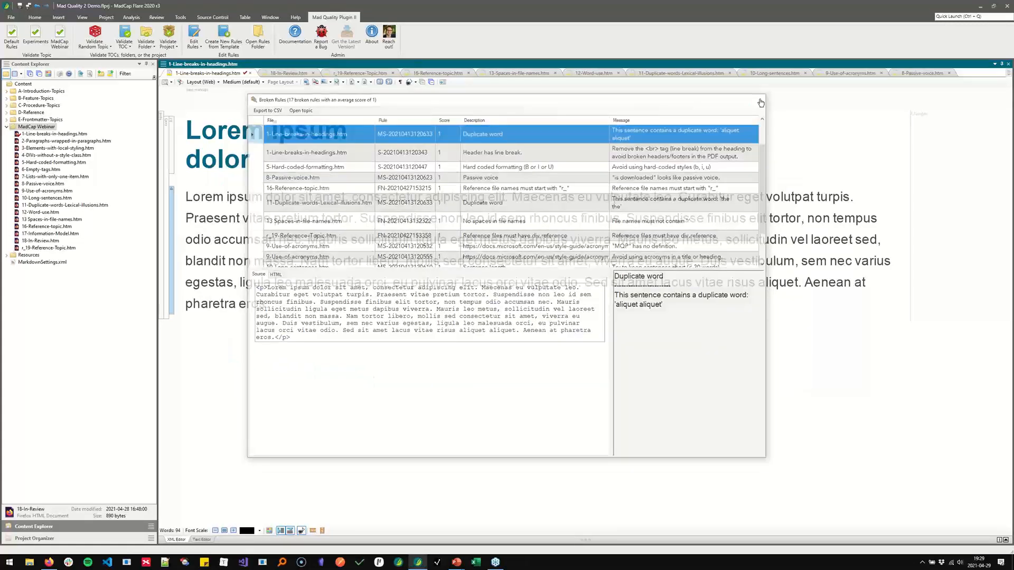
Validate a random topic with the MadCap Webinar rules, examine the reported violation and close the report.
left_click(96, 48)
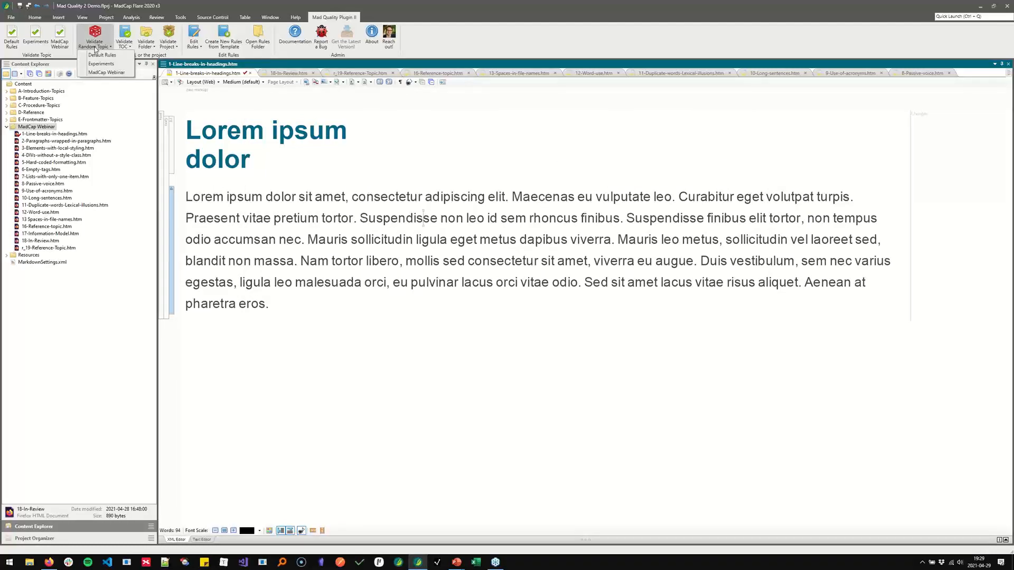
left_click(103, 72)
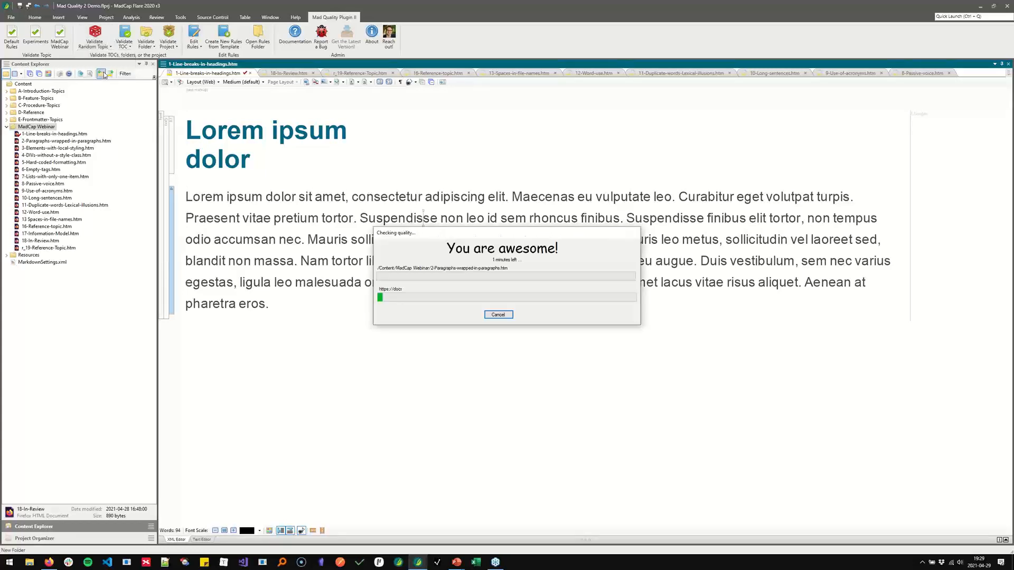
left_click(498, 131)
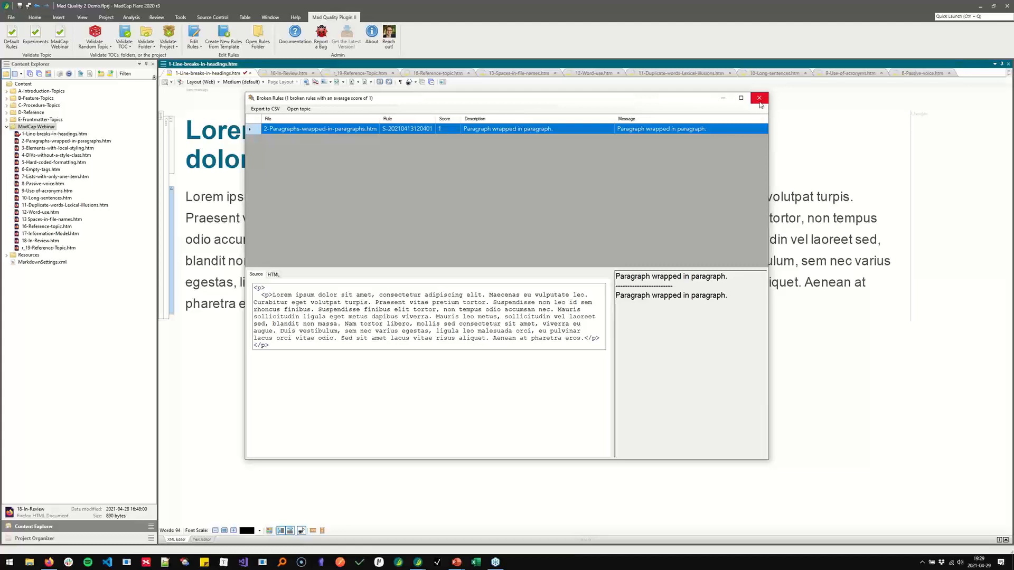
left_click_drag(607, 104, 598, 102)
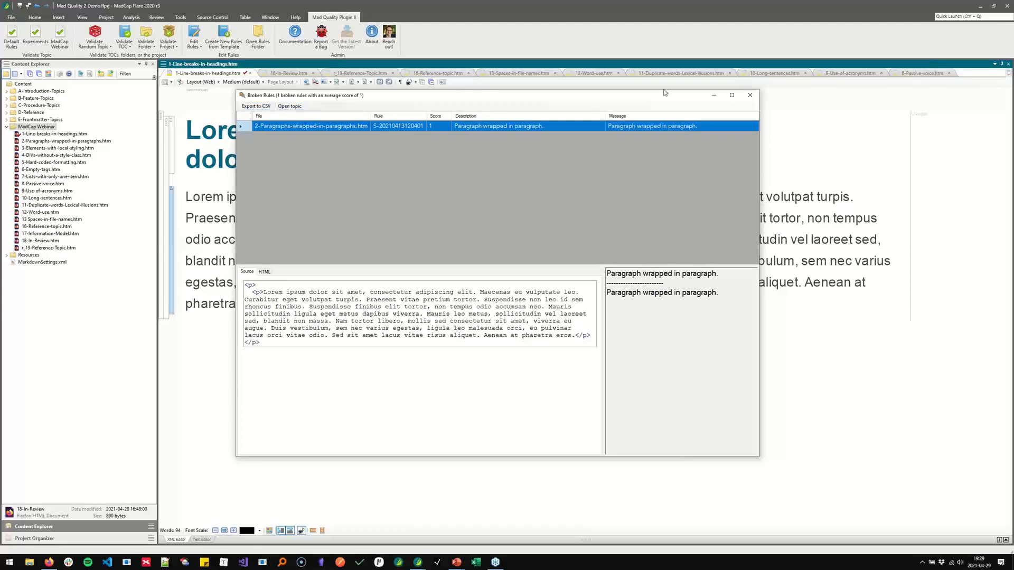
left_click(752, 97)
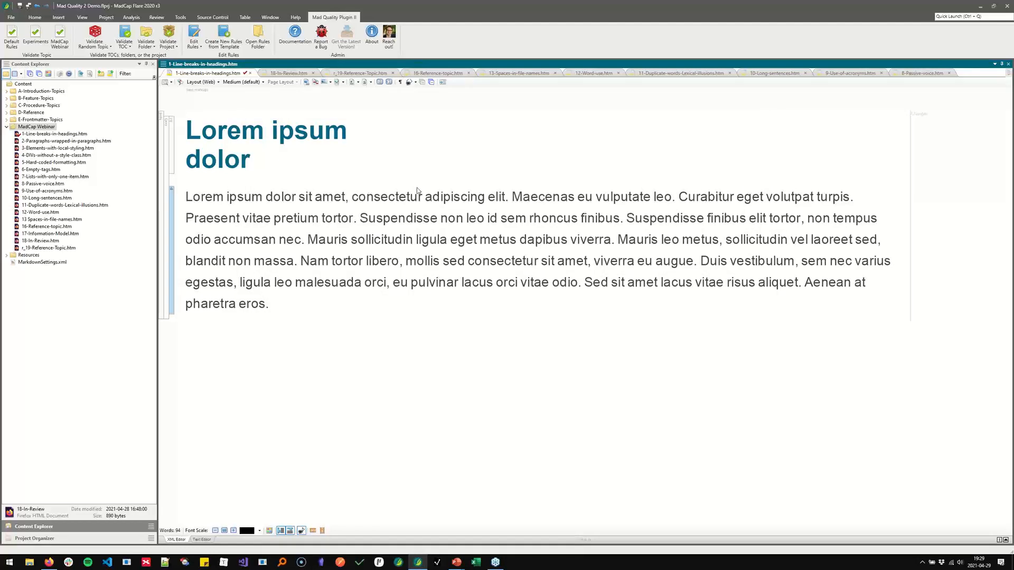
Switch to the PowerPoint slide show and advance to the slide on setting up your own rules.
key("alt+Tab")
key("Right")
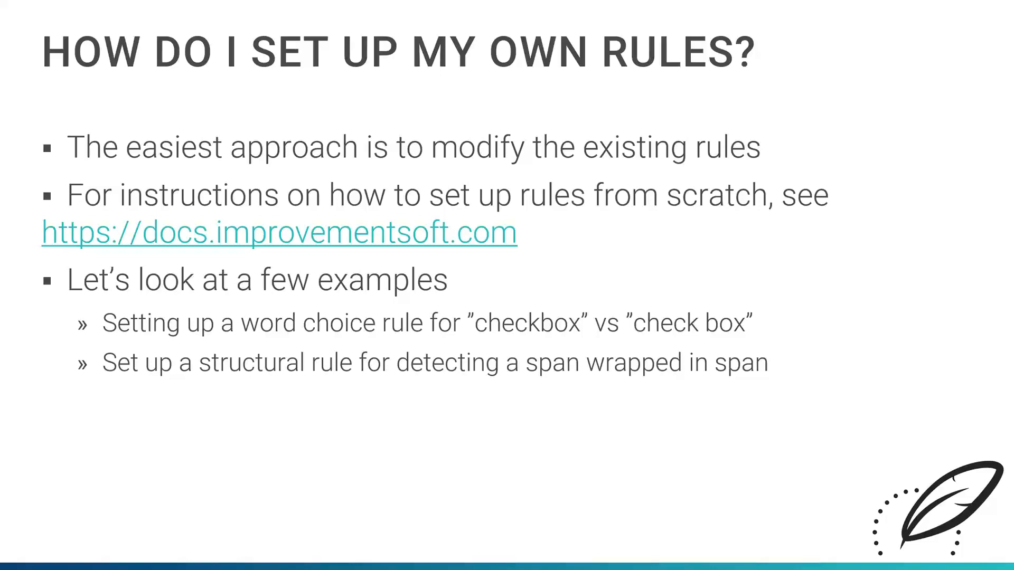
Return to MadCap Flare and open the MadCap Webinar rules for editing in Excel.
key("alt+Tab")
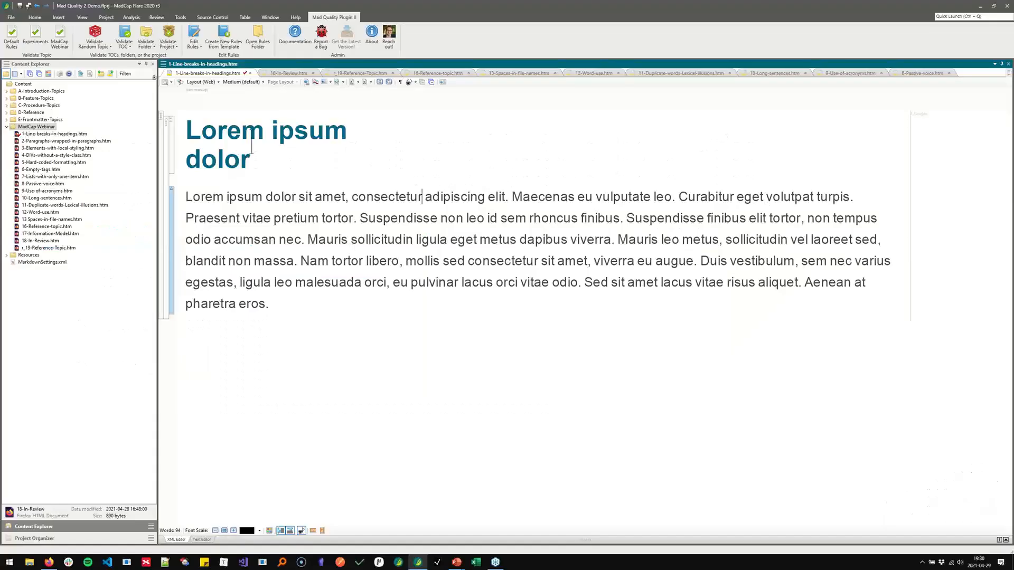
left_click(193, 49)
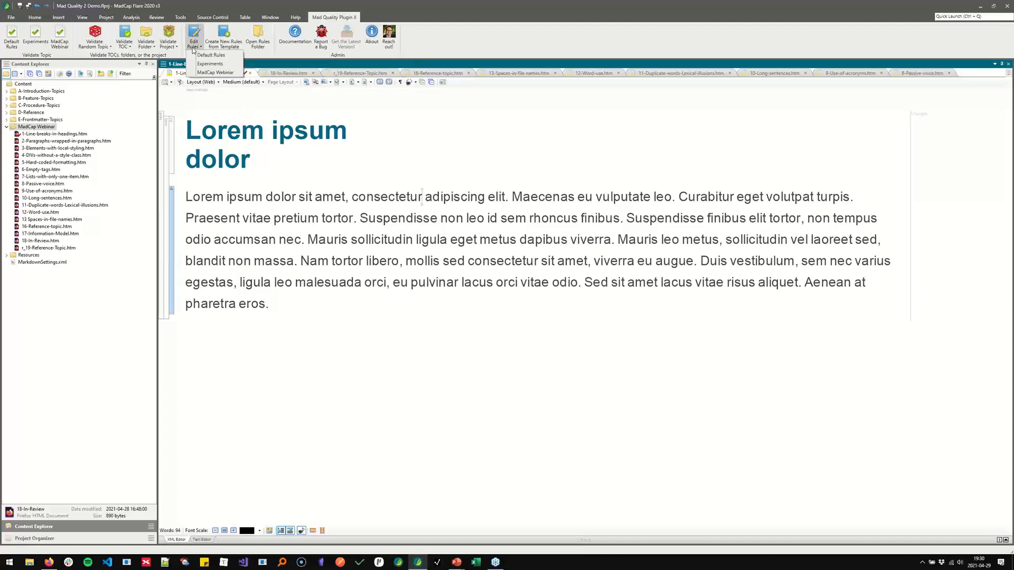
left_click(205, 73)
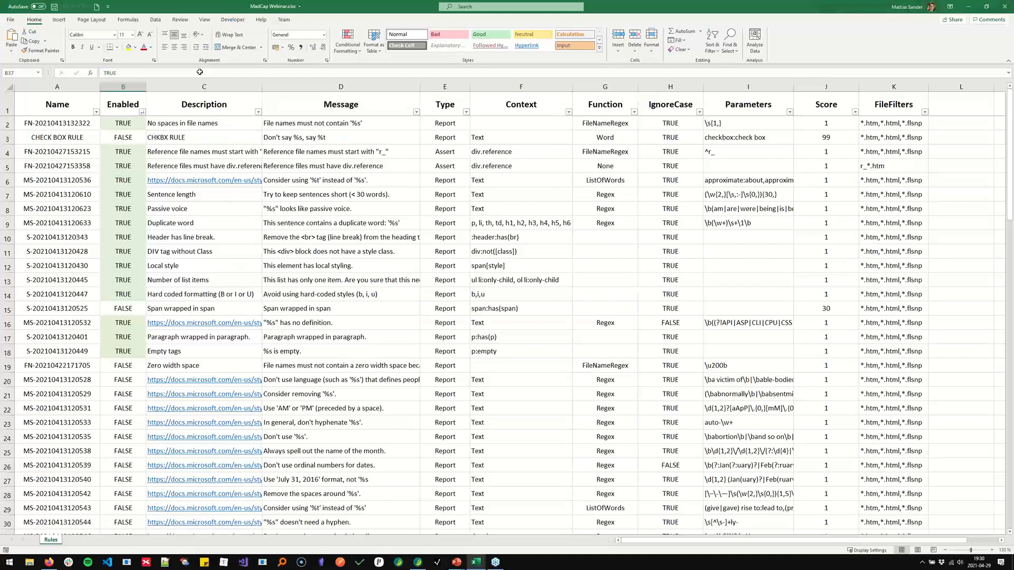
Enable the CHECK BOX RULE by setting its Enabled value to TRUE.
left_click(78, 137)
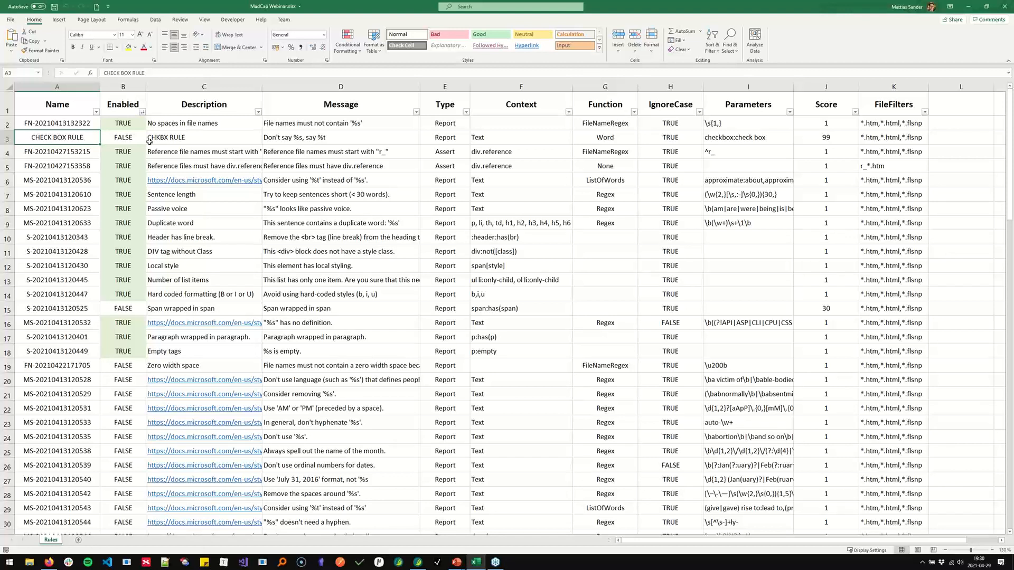
key("Right")
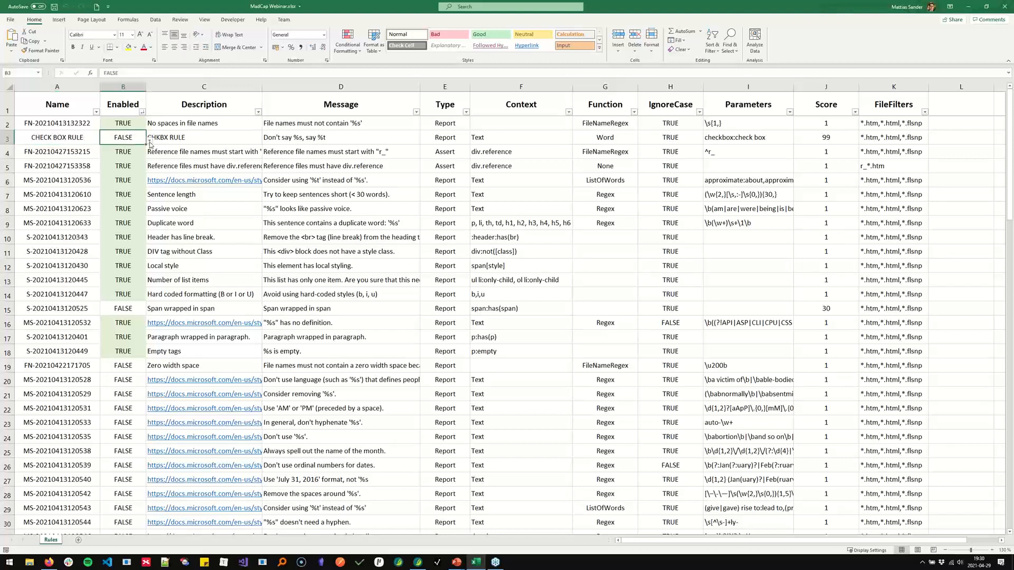
left_click(150, 141)
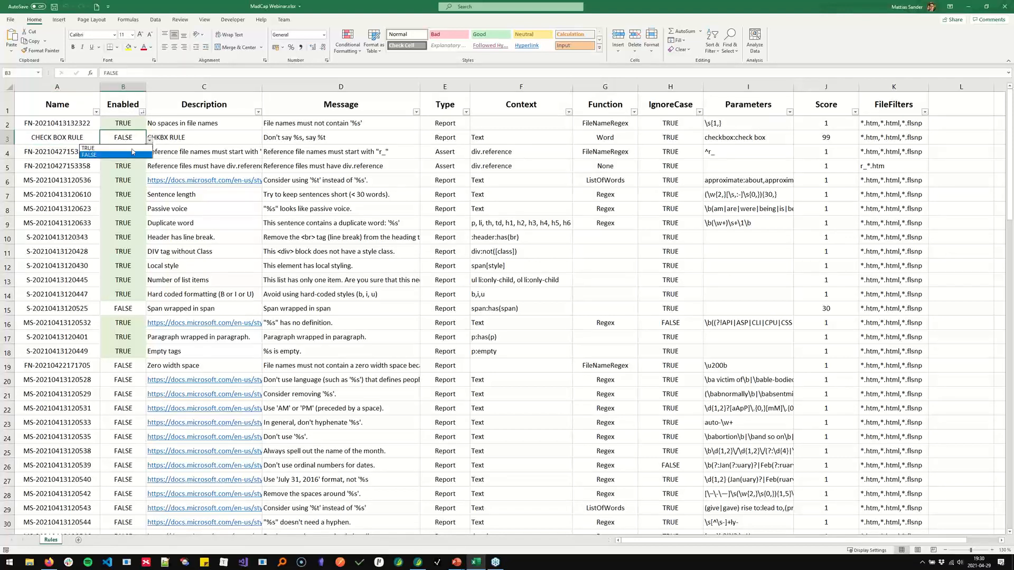
left_click(113, 148)
Examine the description, message and type of the CHECK BOX RULE, comparing its type with the rule below it.
left_click(214, 139)
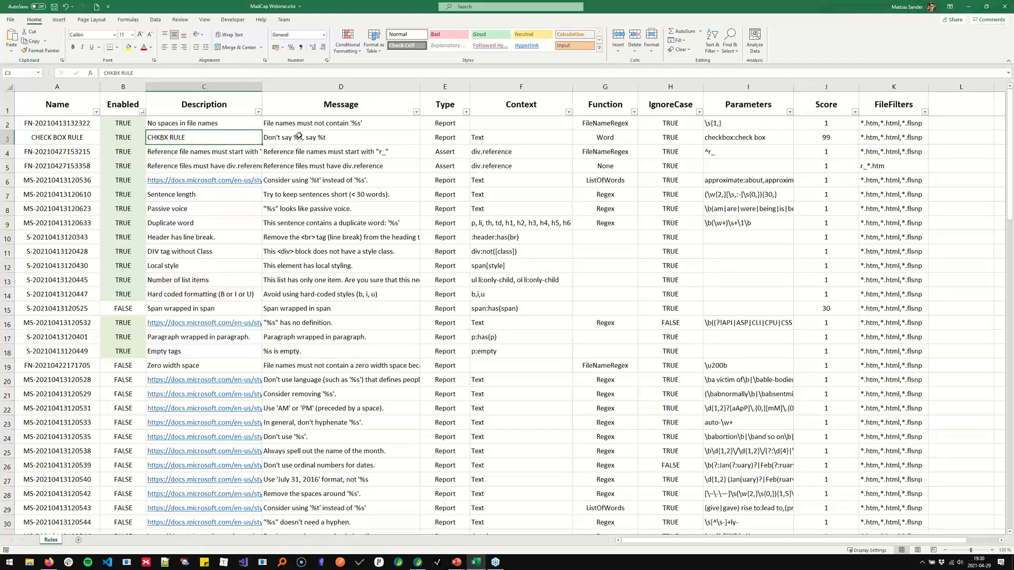
left_click(315, 137)
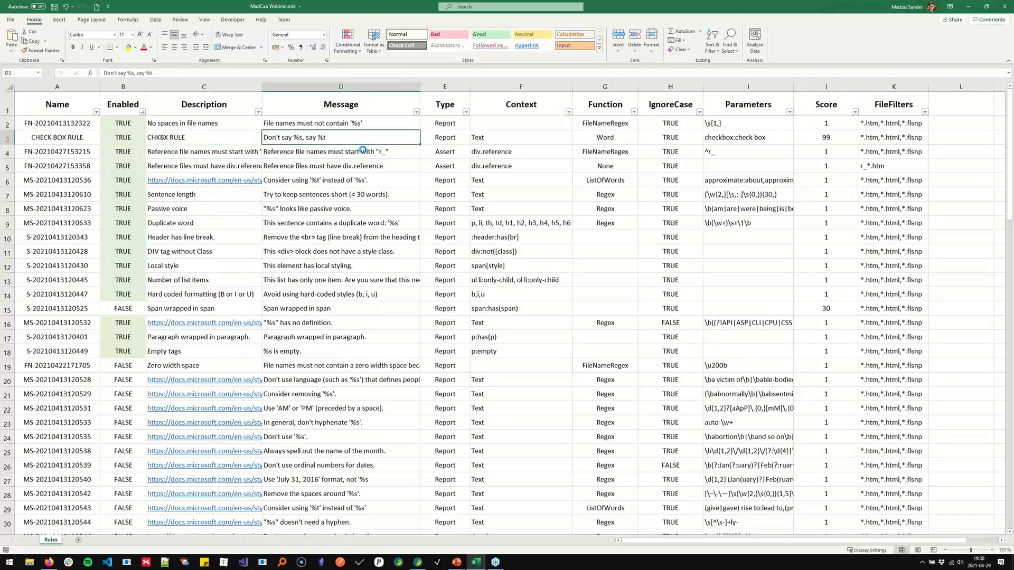
scroll(363, 150, "up", 1)
scroll(364, 150, "up", 1)
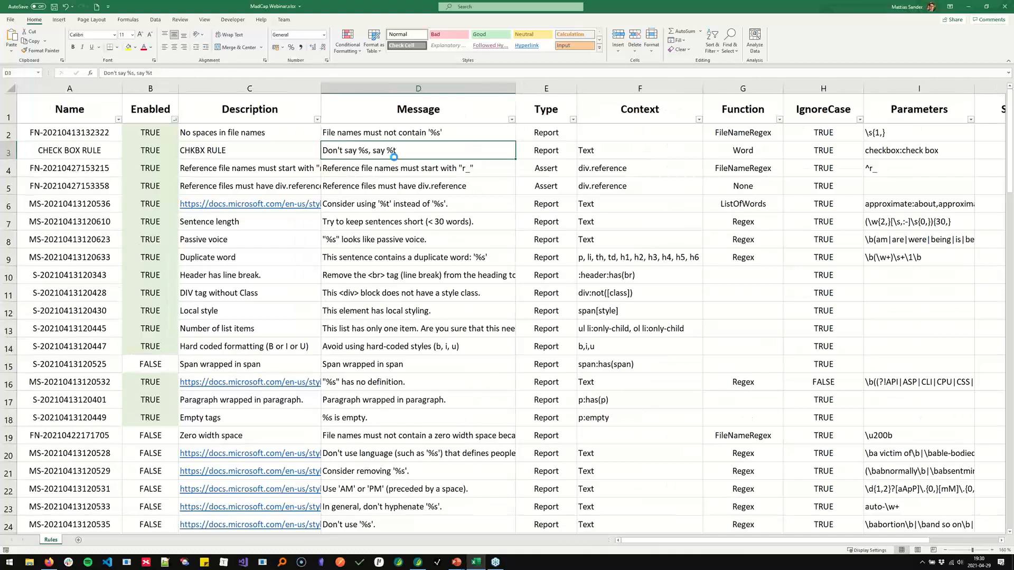
scroll(393, 157, "up", 3)
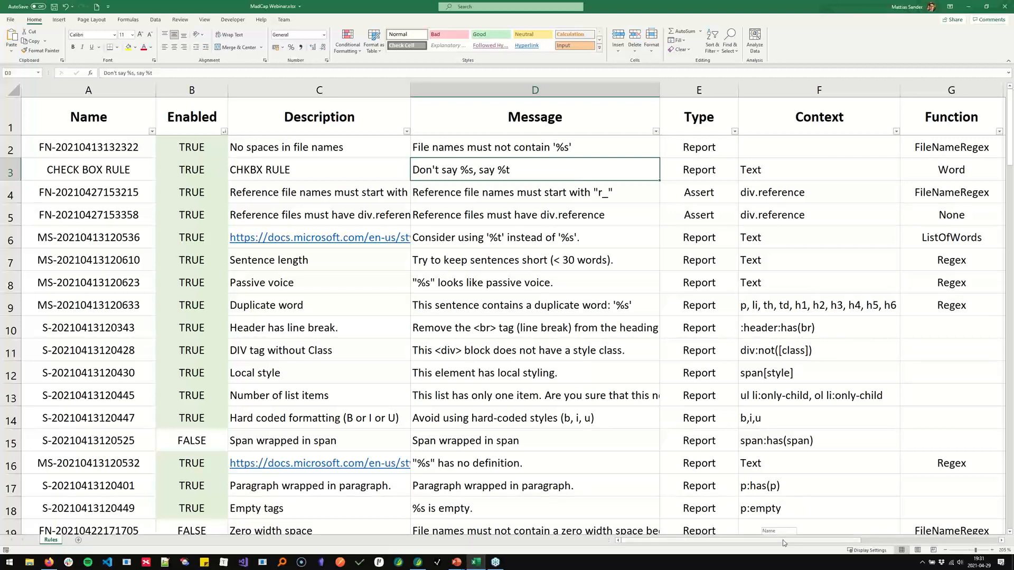
left_click_drag(783, 540, 854, 539)
left_click(526, 167)
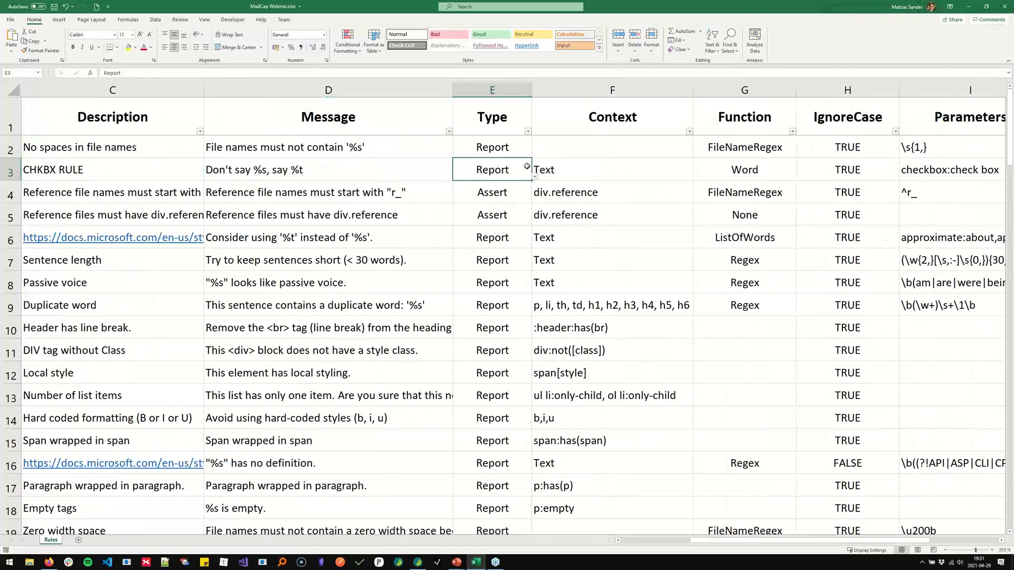
left_click(494, 194)
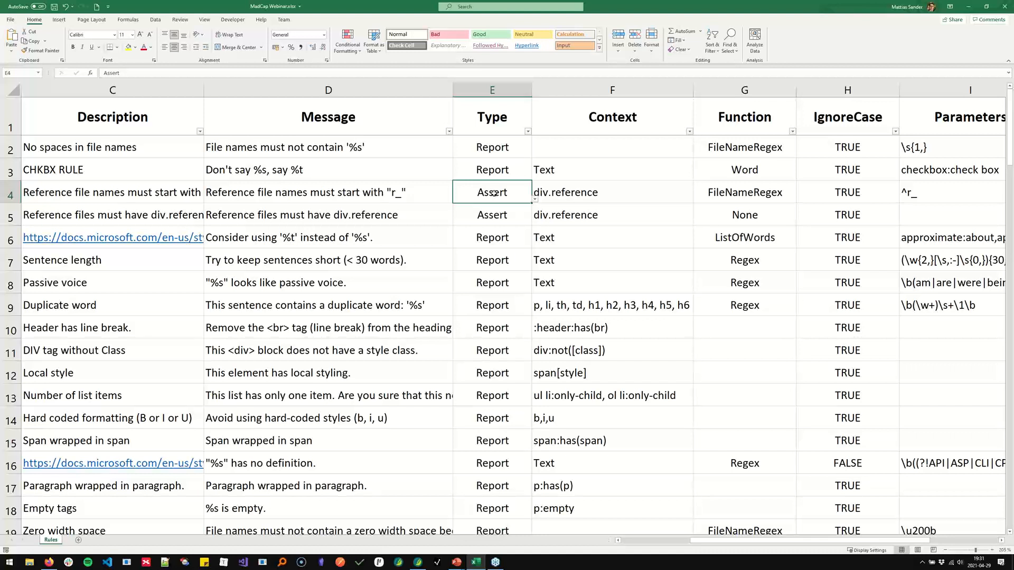
key("Up")
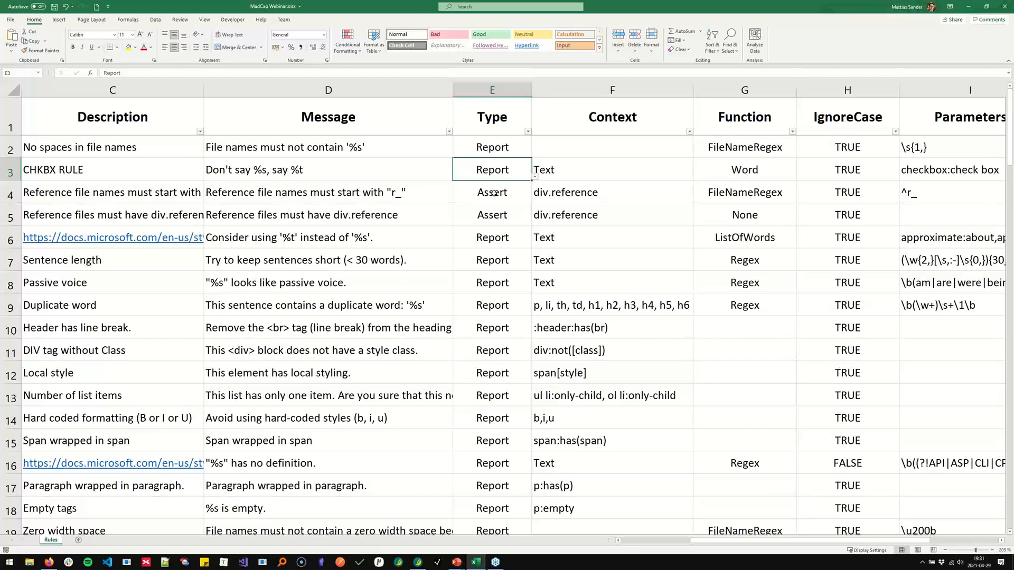
Try p,li as the context of the CHECK BOX RULE, and restore the context to Text.
key("Right")
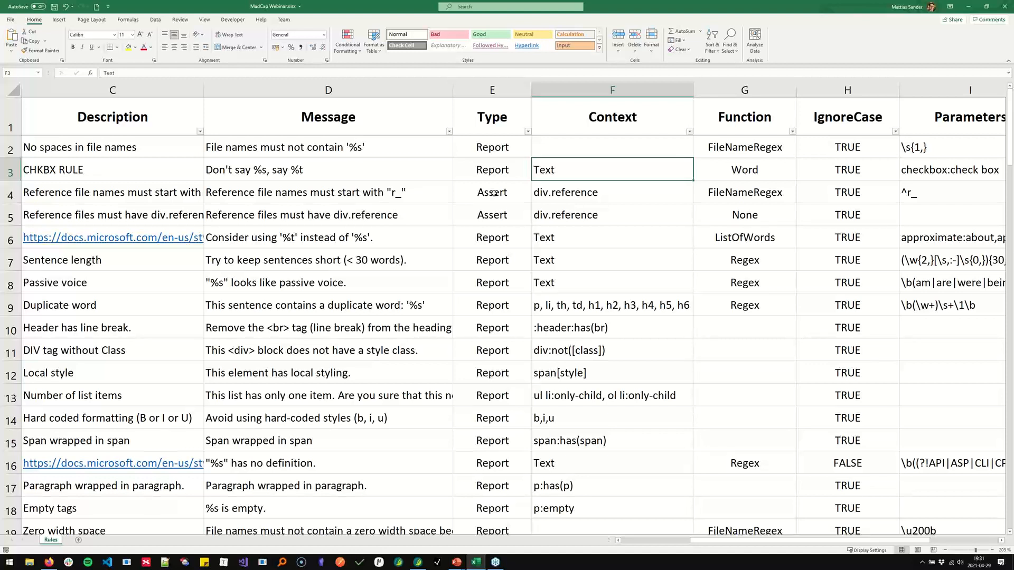
type("p")
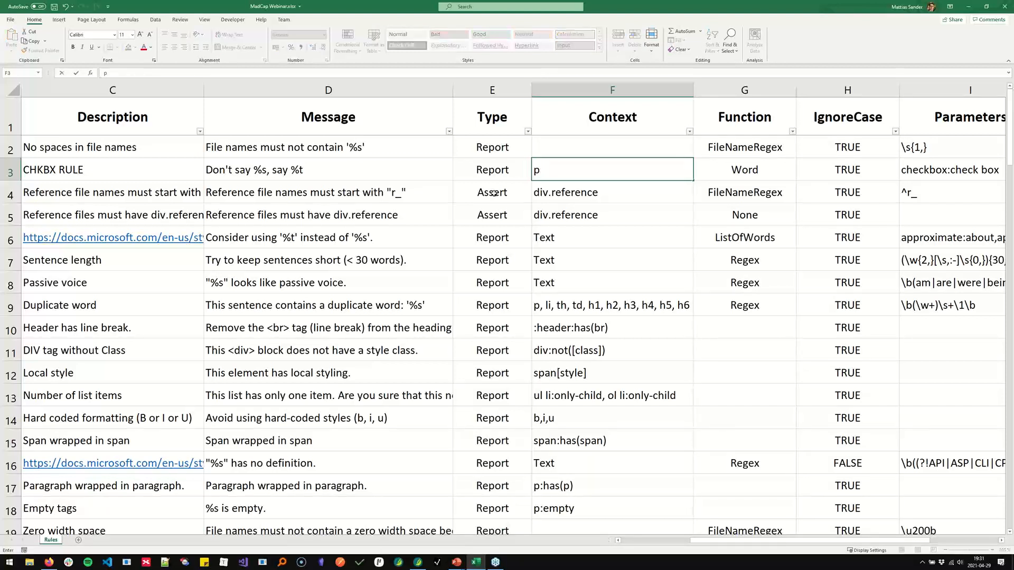
type(",")
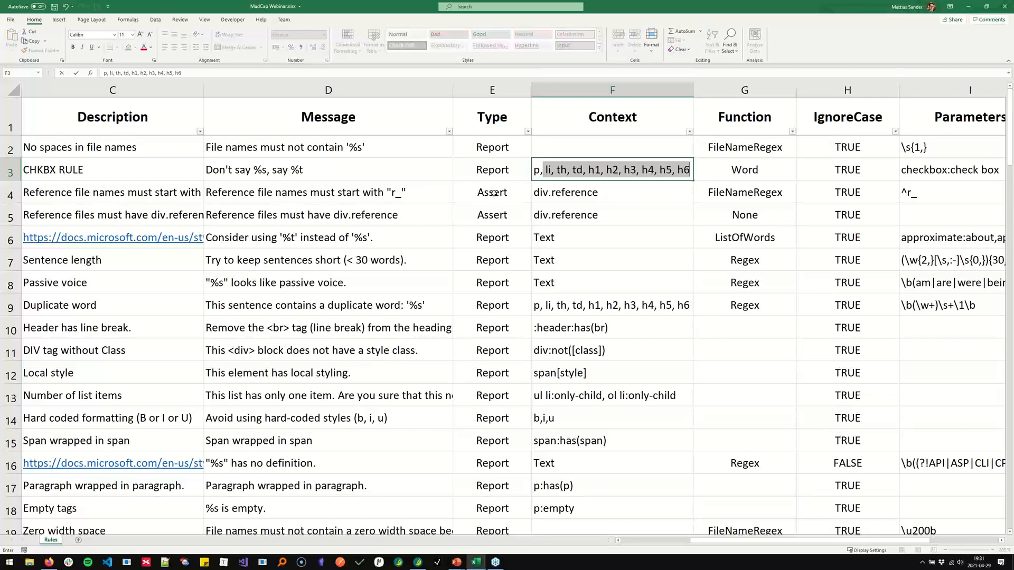
type("li")
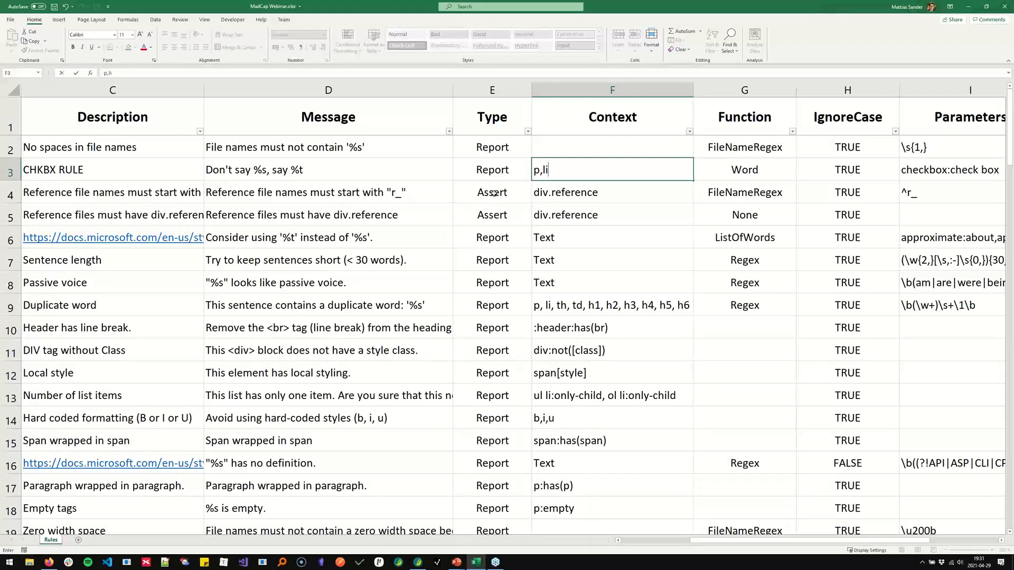
key("BackSpace")
key("BackSpace")
key("BackSpace")
key("BackSpace")
type("Text")
key("ctrl+Return")
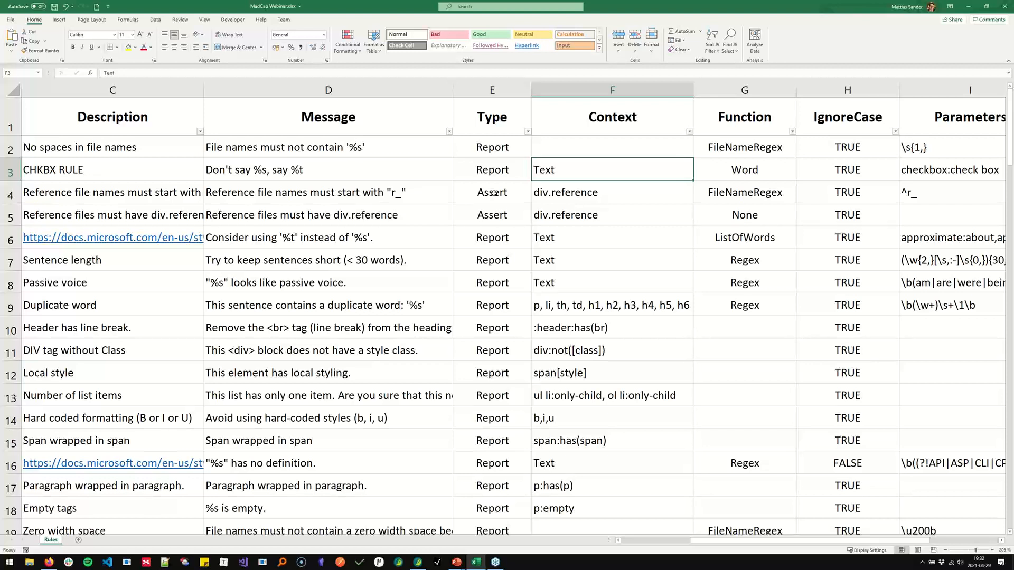
Review the Function and IgnoreCase settings of the CHECK BOX RULE.
left_click(1002, 541)
left_click(1002, 541)
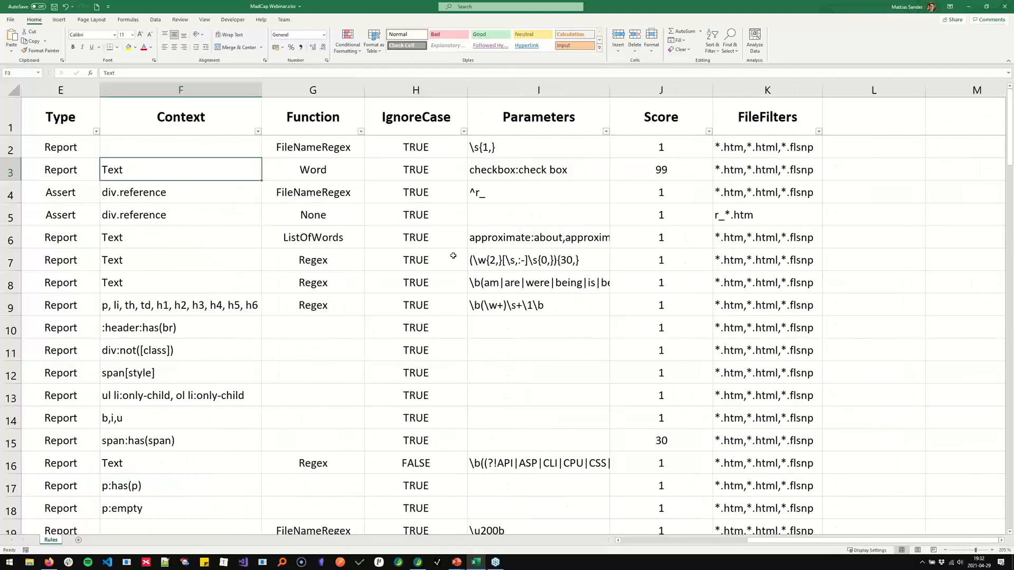
left_click(331, 178)
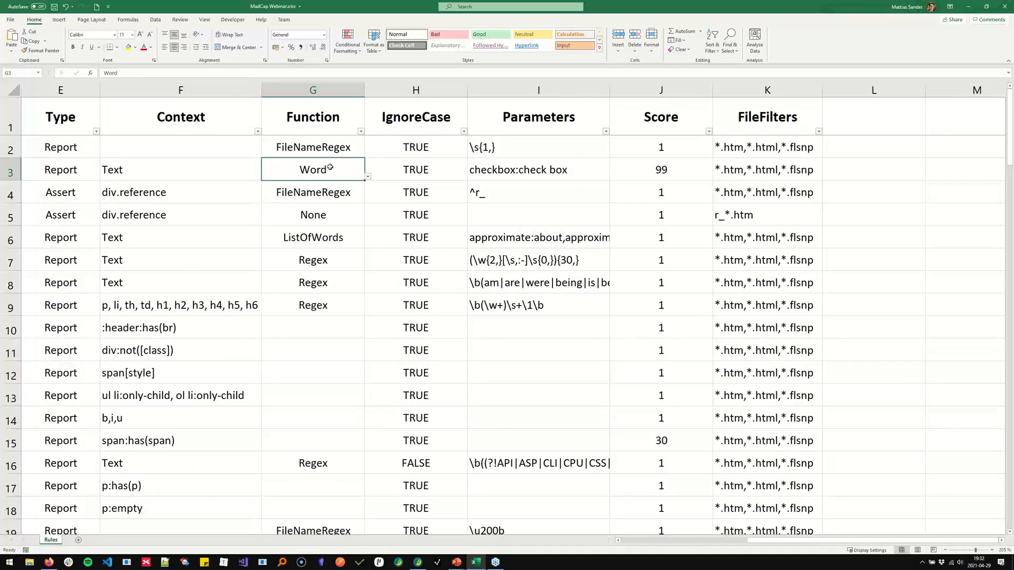
left_click(421, 165)
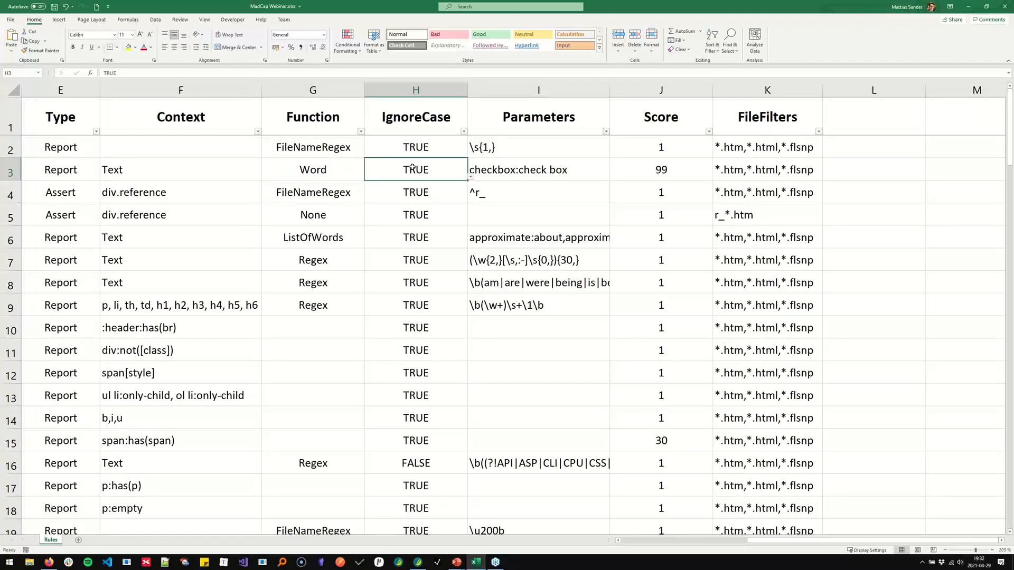
Clear the CHECK BOX RULE's parameters and re-enter them as checkbox:check box.
left_click(509, 170)
double_click(592, 171)
key("shift+Home")
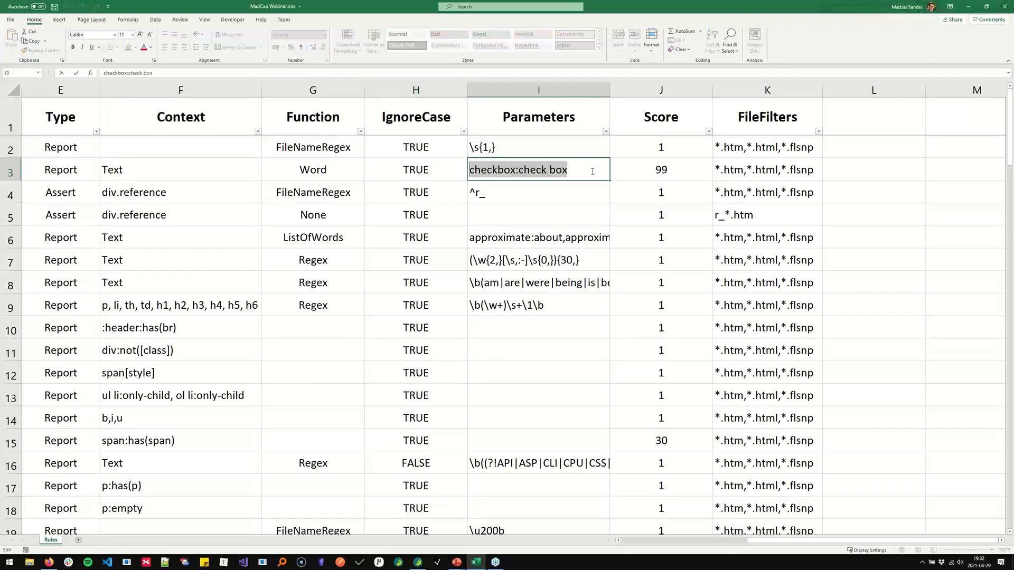
key("BackSpace")
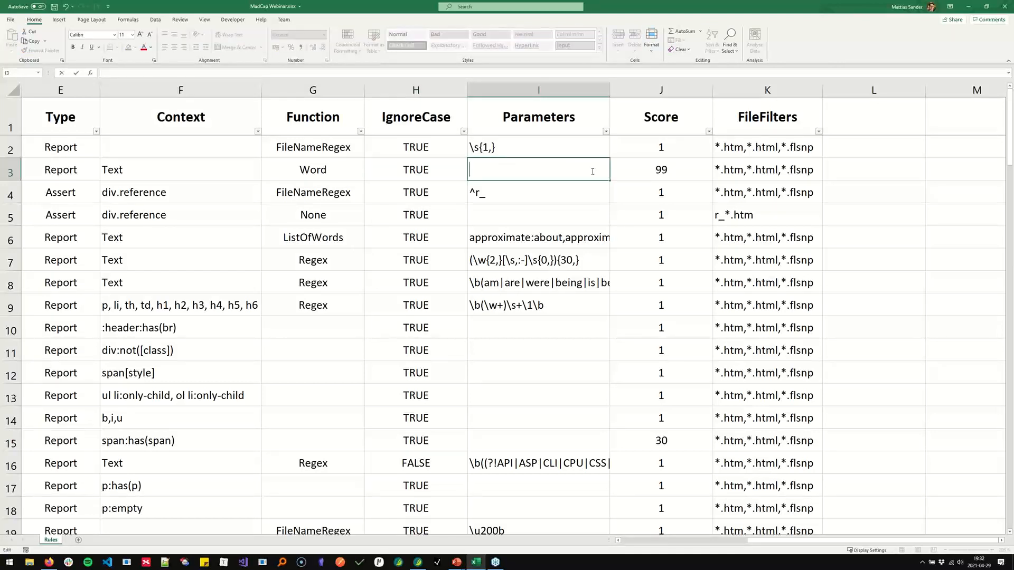
type("checkbox:check bok")
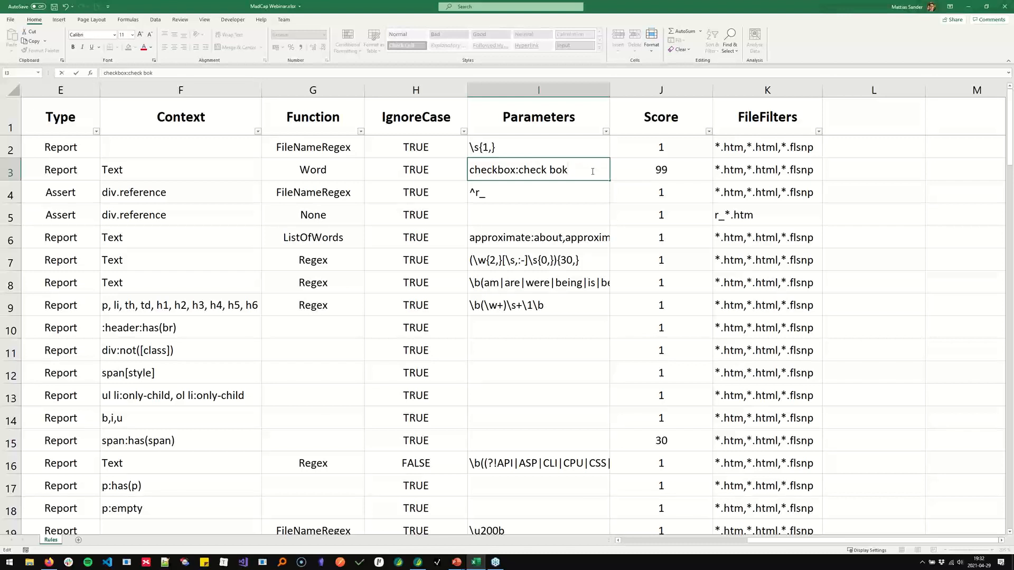
key("BackSpace")
type("x")
key("Tab")
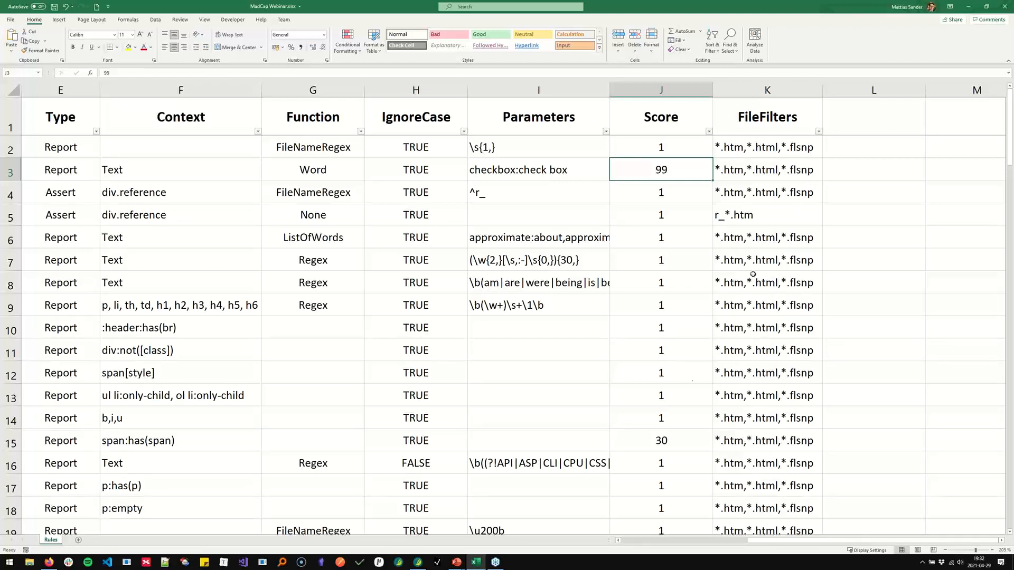
Try removing *.flsnp from the CHECK BOX RULE's file filters, and undo the change.
left_click(756, 170)
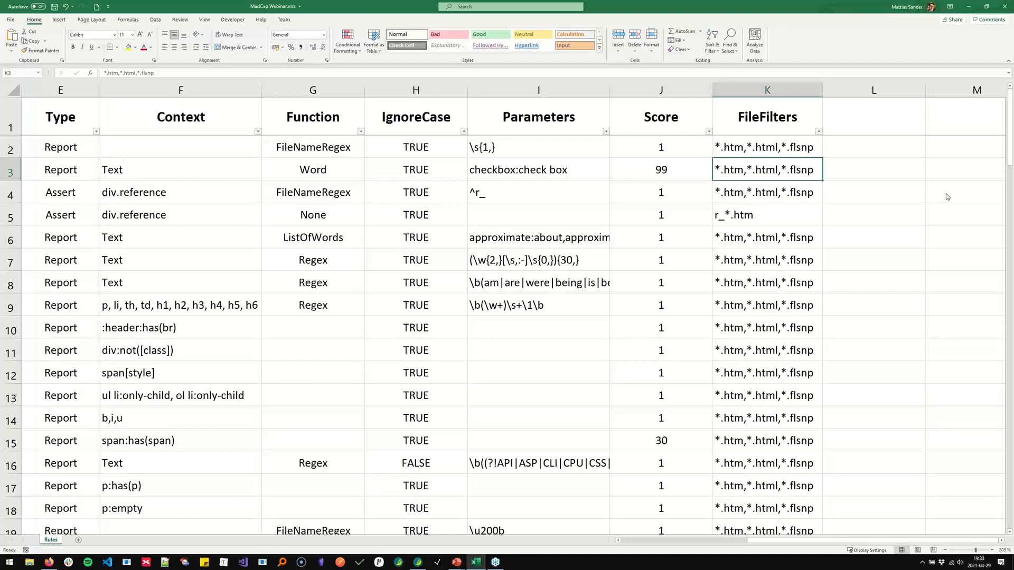
key("F2")
key("BackSpace")
key("BackSpace")
key("BackSpace")
key("BackSpace")
key("BackSpace")
key("BackSpace")
key("BackSpace")
key("BackSpace")
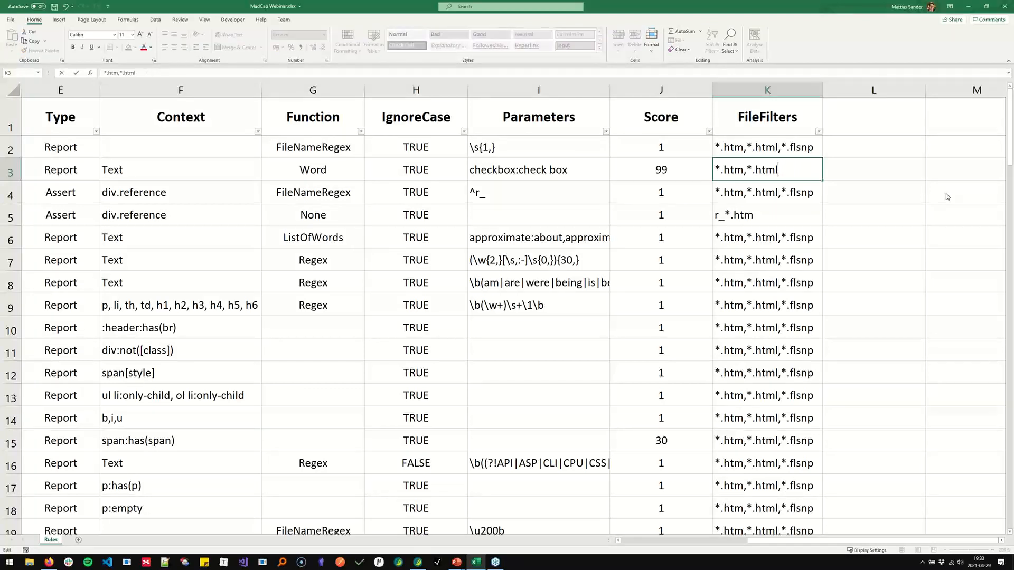
key("Return")
key("ctrl+z")
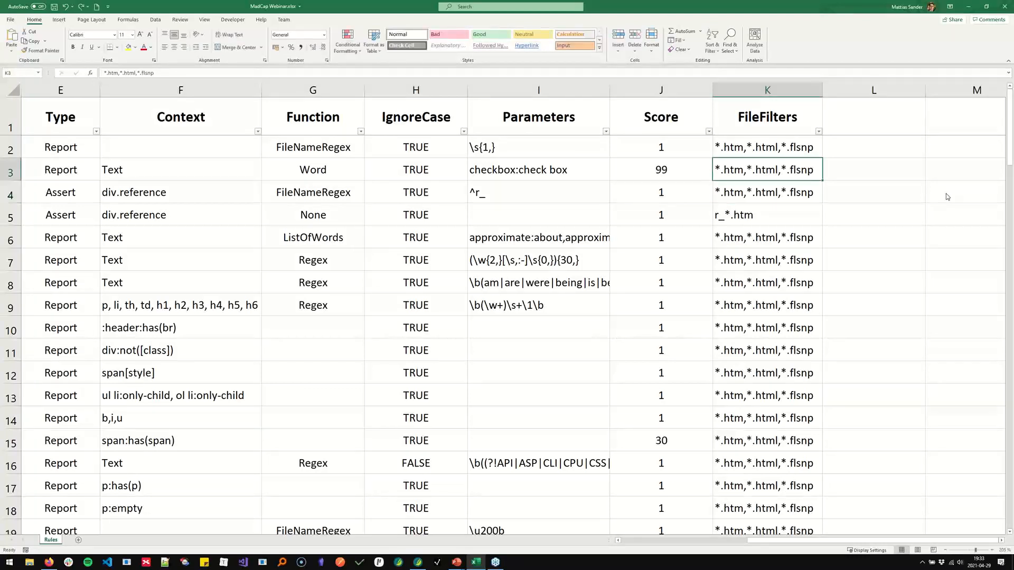
Save and close the rules workbook, and open the 12-Word-use.htm topic in MadCap Flare.
key("ctrl+s")
left_click(1003, 6)
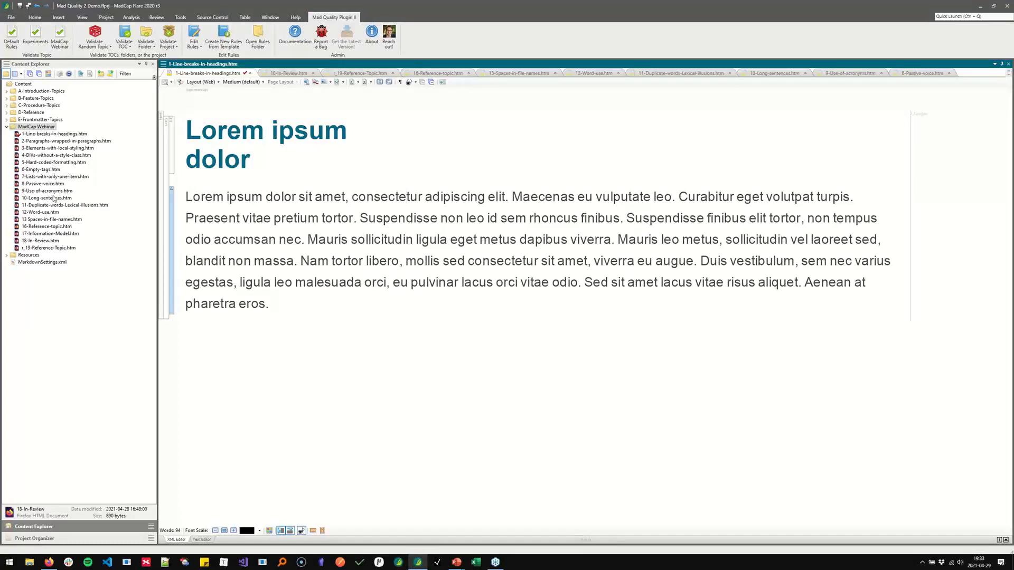
double_click(43, 212)
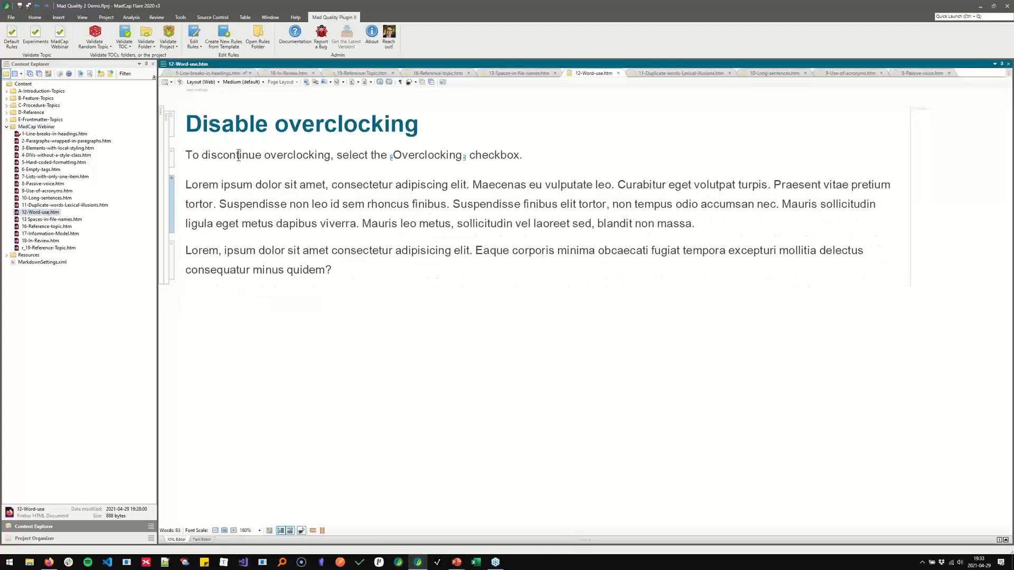
Validate the 12-Word-use.htm topic against the MadCap Webinar rules and inspect each reported broken rule.
double_click(246, 156)
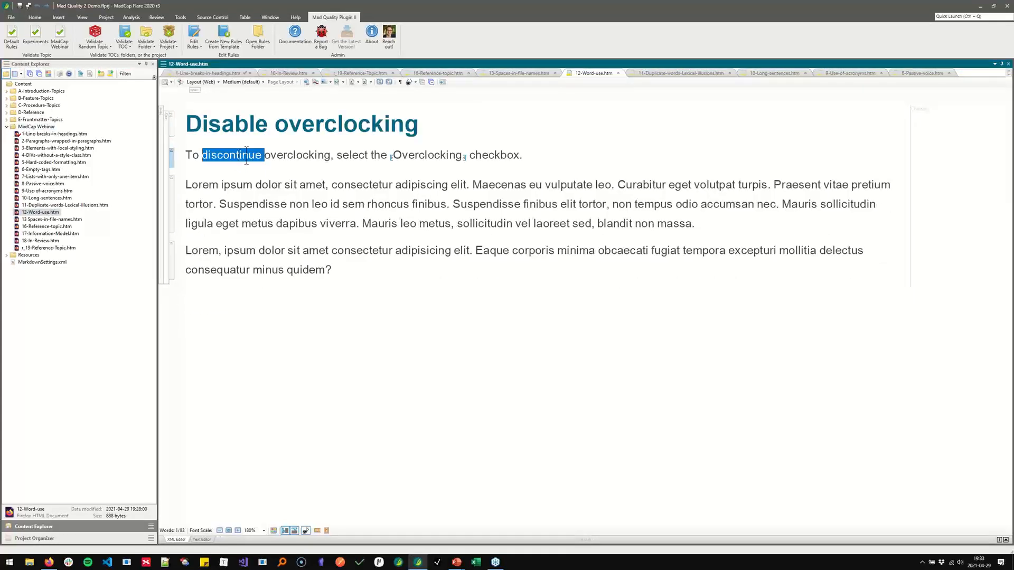
left_click(59, 38)
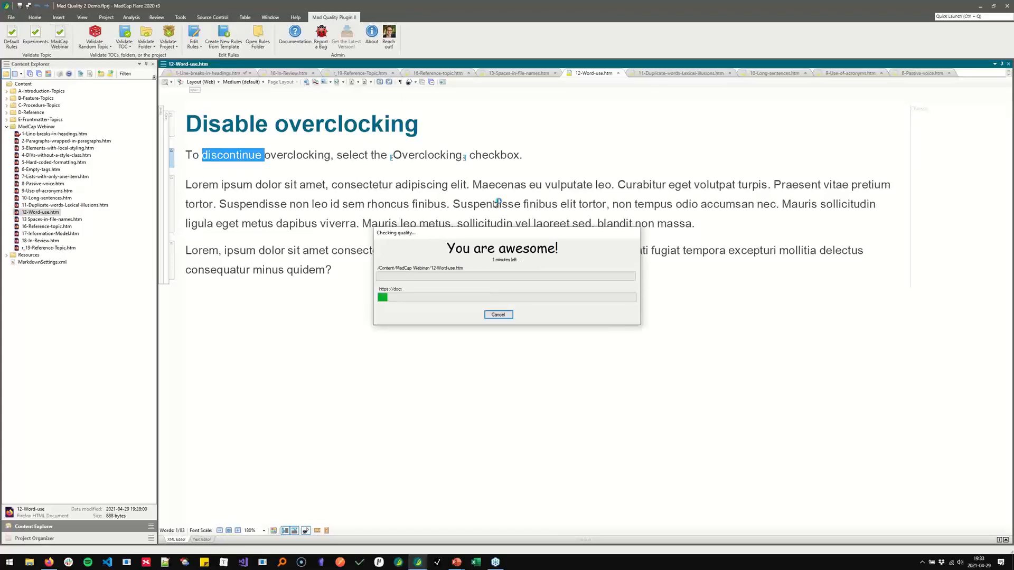
left_click(441, 149)
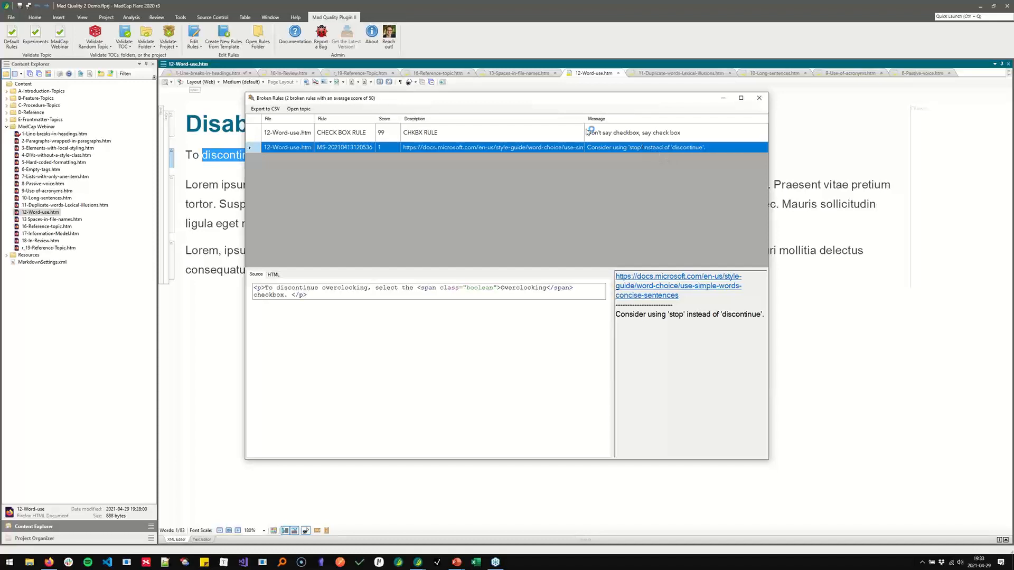
left_click(609, 136)
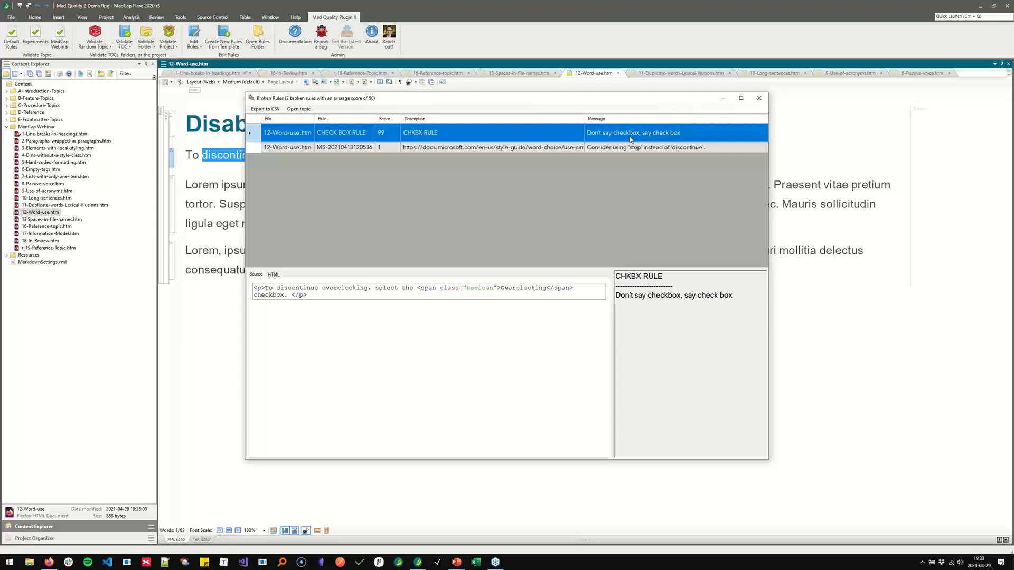
In the flagged paragraph, replace "discontinue" with "stop" and "checkbox" with "check box", and save the topic.
double_click(486, 133)
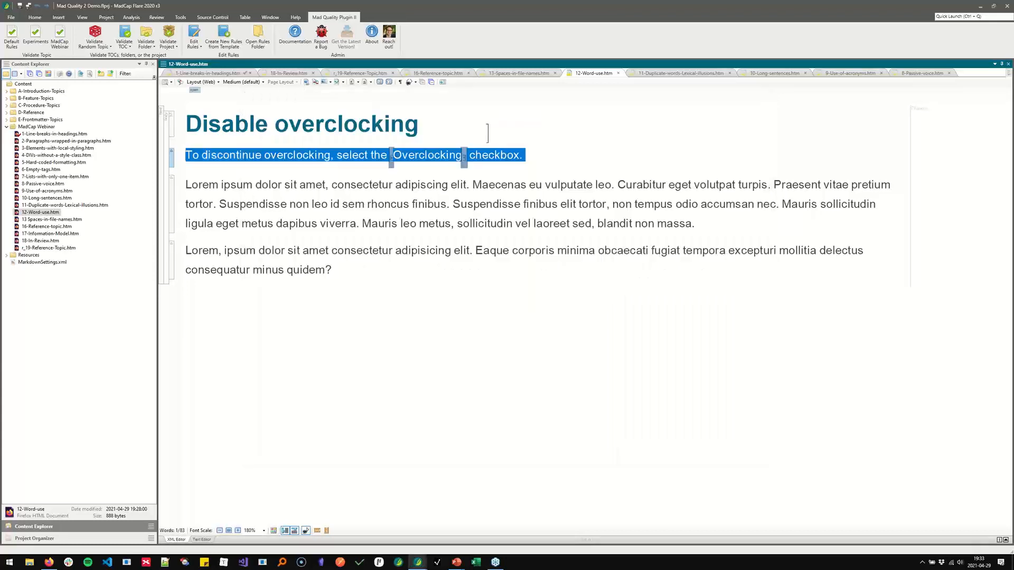
double_click(237, 156)
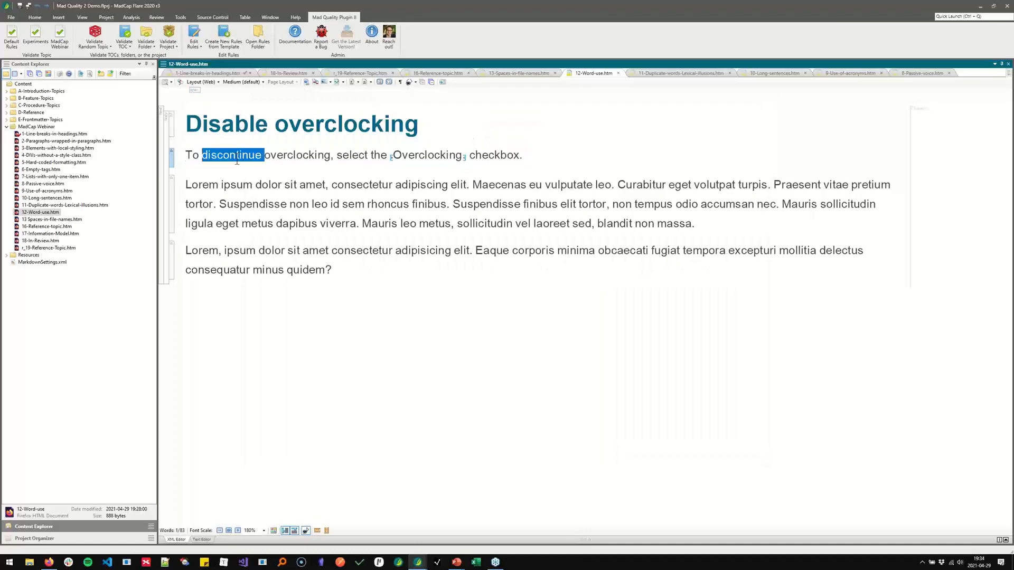
type("stop")
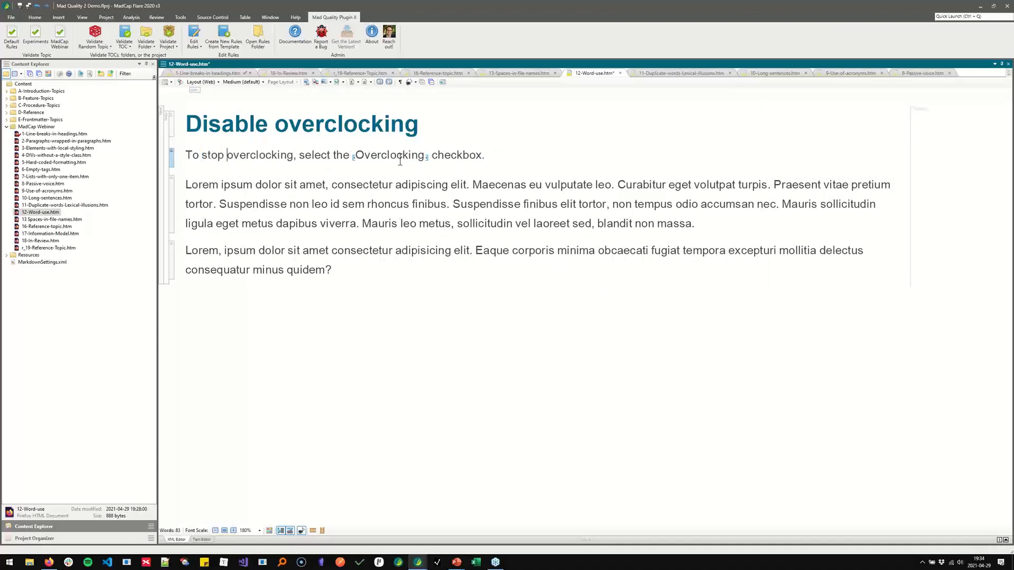
left_click(463, 154)
key("ctrl+s")
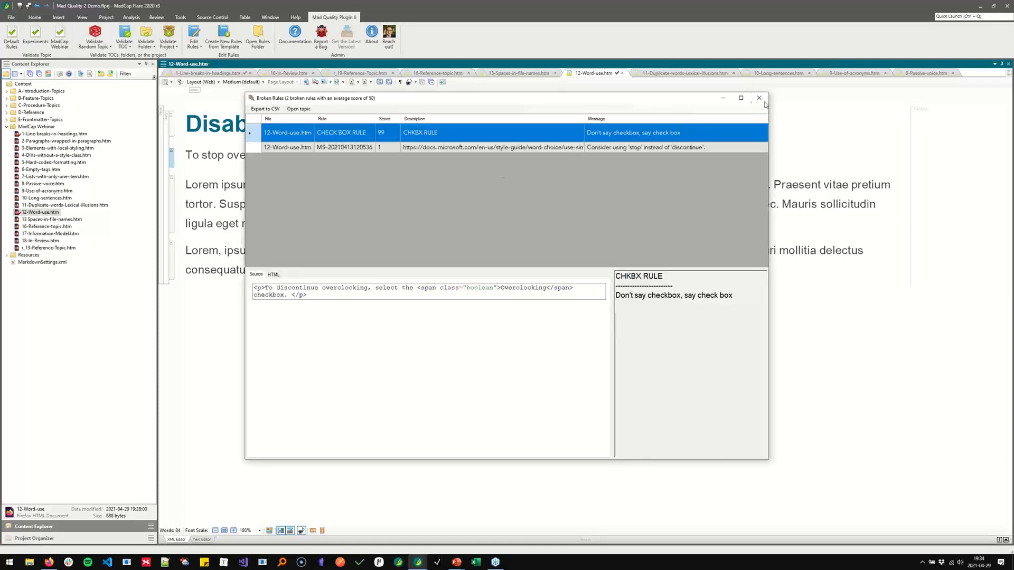
Close the broken rules report and validate the corrected topic again with the MadCap Webinar rules.
left_click(761, 98)
left_click(60, 38)
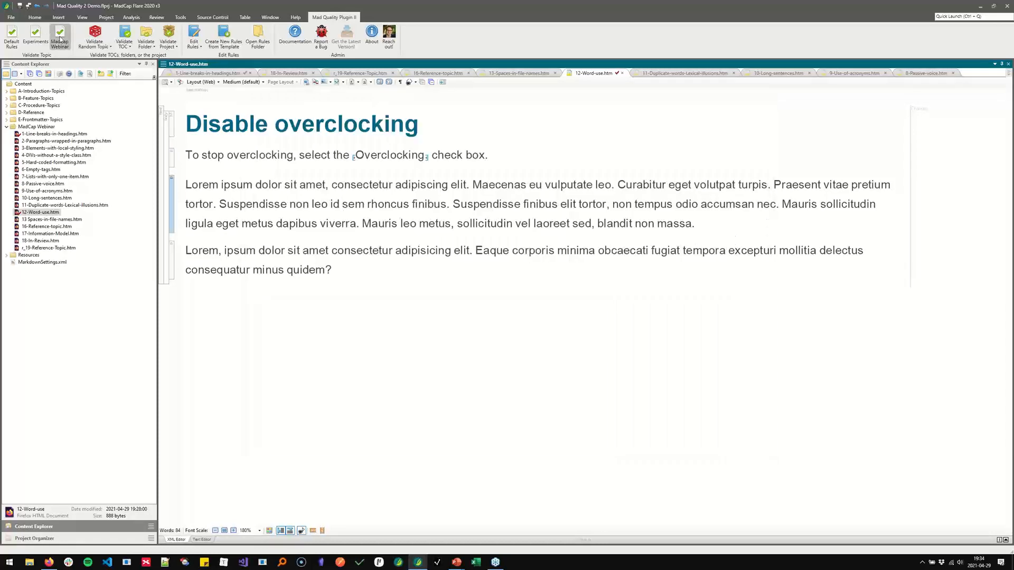
left_click(519, 311)
Reopen the MadCap Webinar rules in Excel and set Enabled to TRUE for the "Span wrapped in span" rule.
left_click(194, 46)
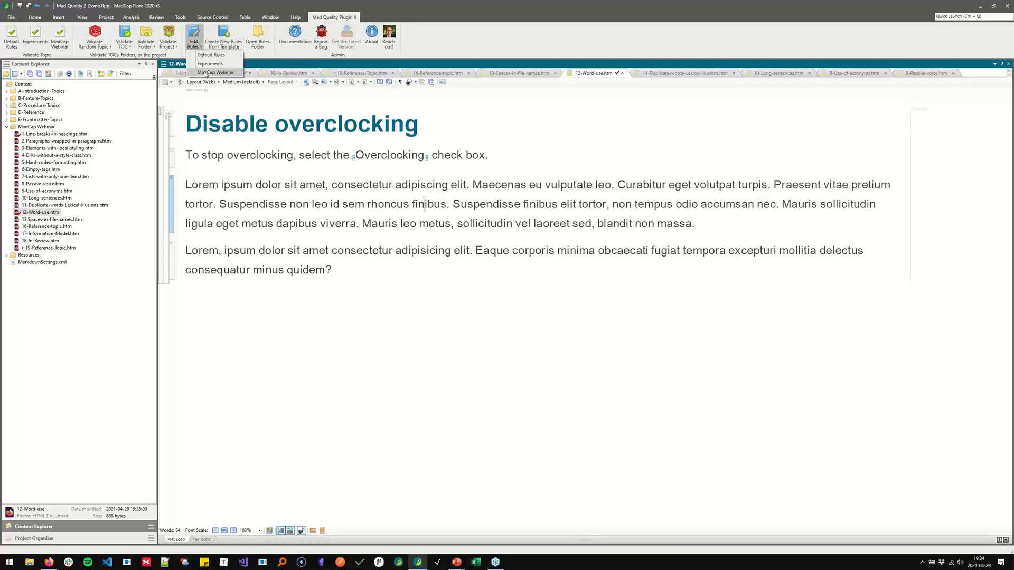
left_click(207, 72)
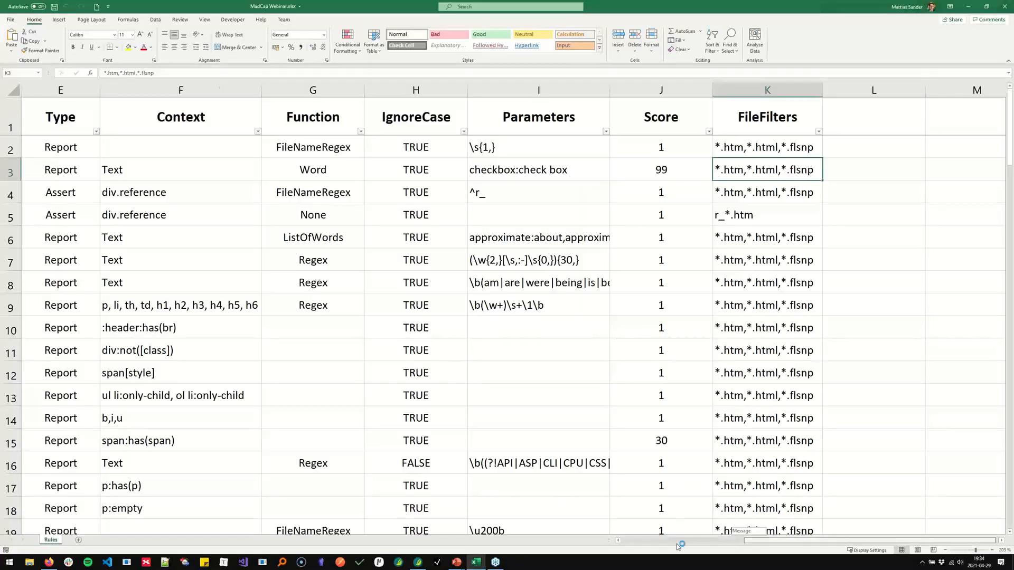
left_click(676, 544)
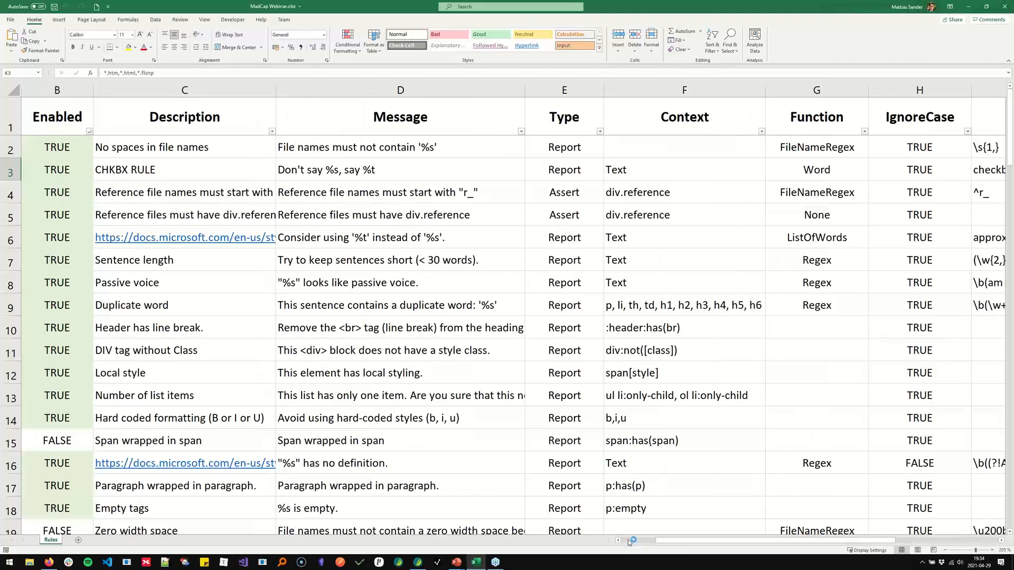
left_click(629, 540)
left_click(191, 440)
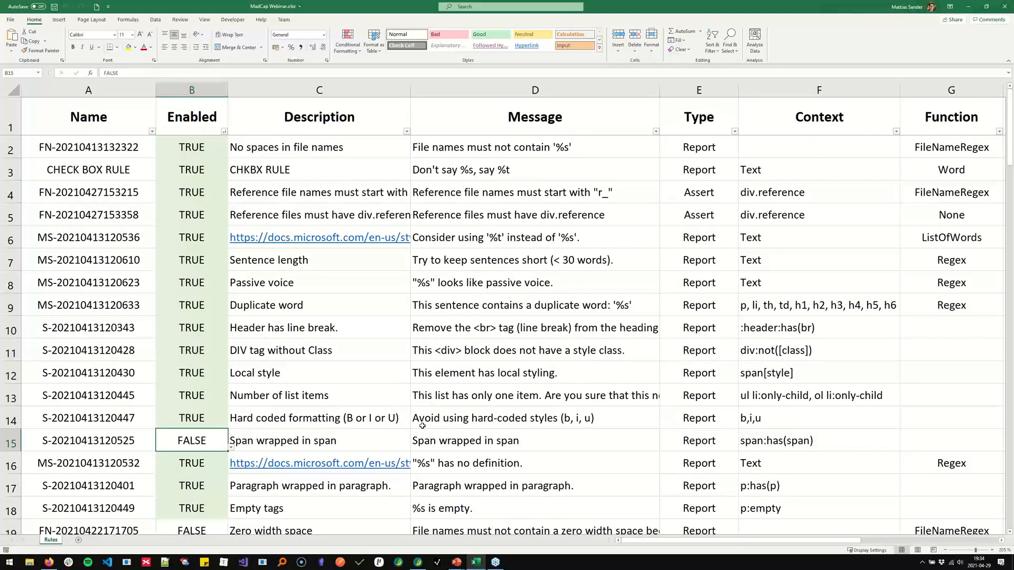
left_click(337, 445)
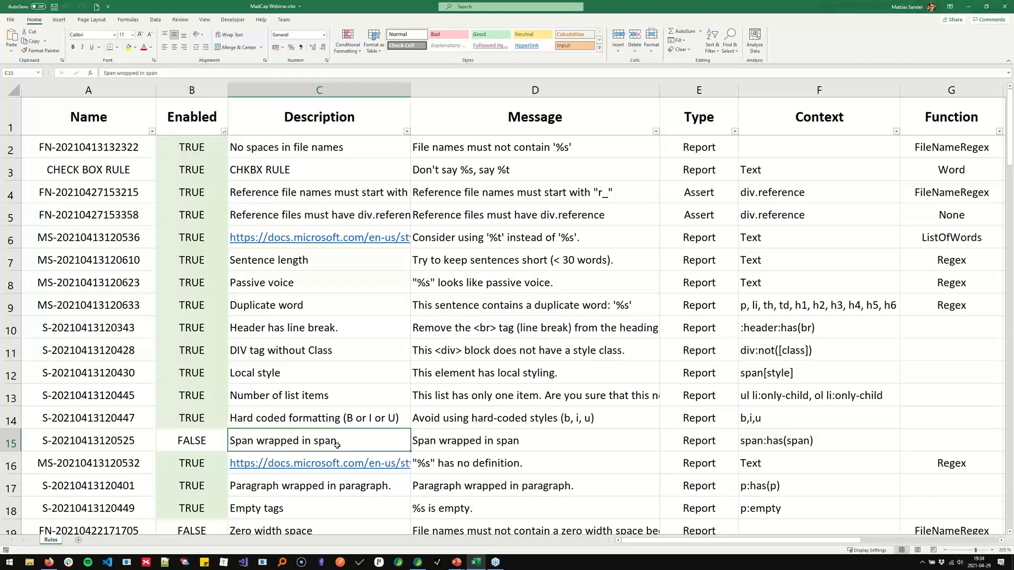
key("Left")
type("TRUE")
key("Tab")
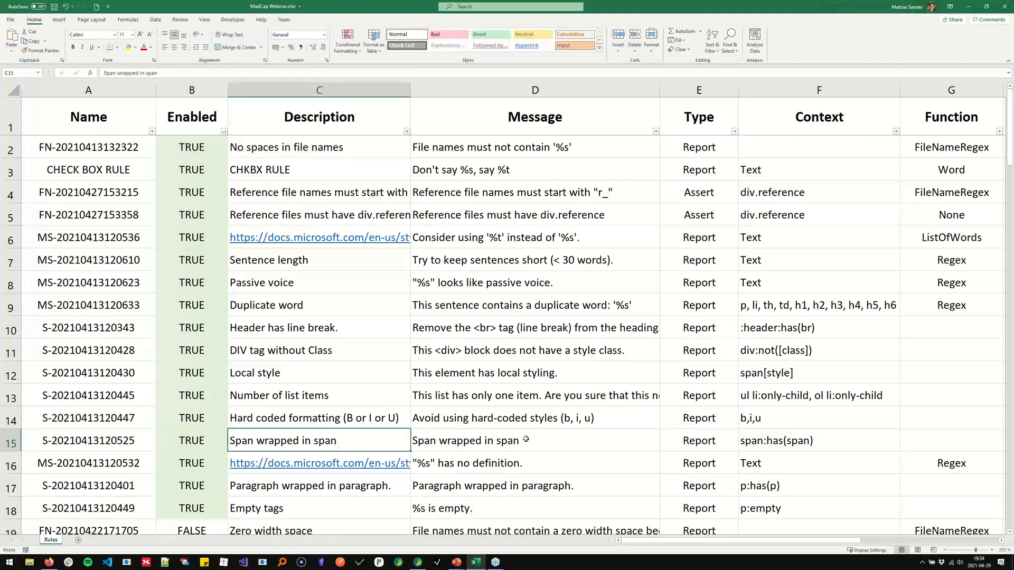
Examine the "Span wrapped in span" rule's message, context, function, parameters, score and file filters.
left_click(528, 441)
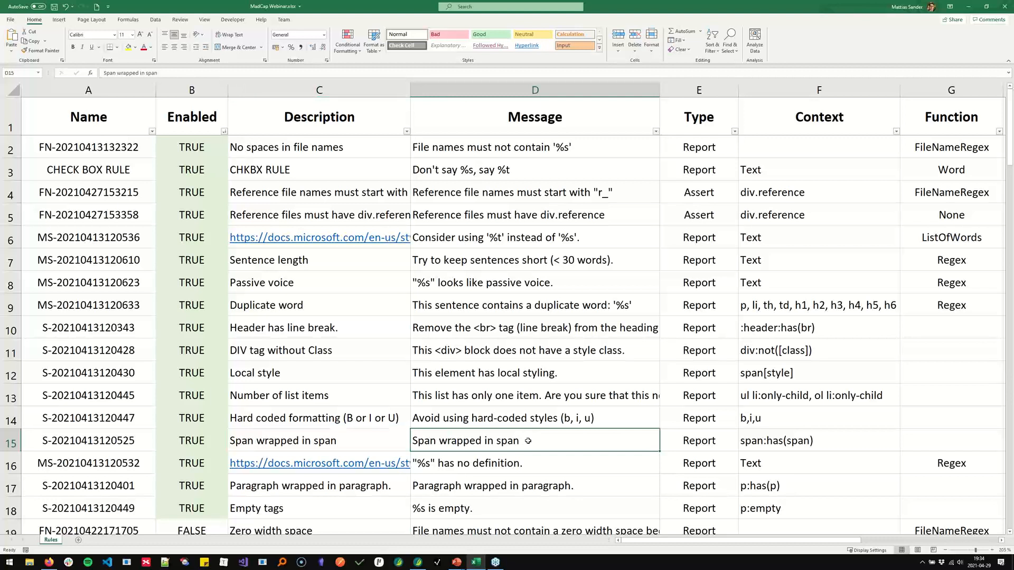
key("Tab")
key("Tab")
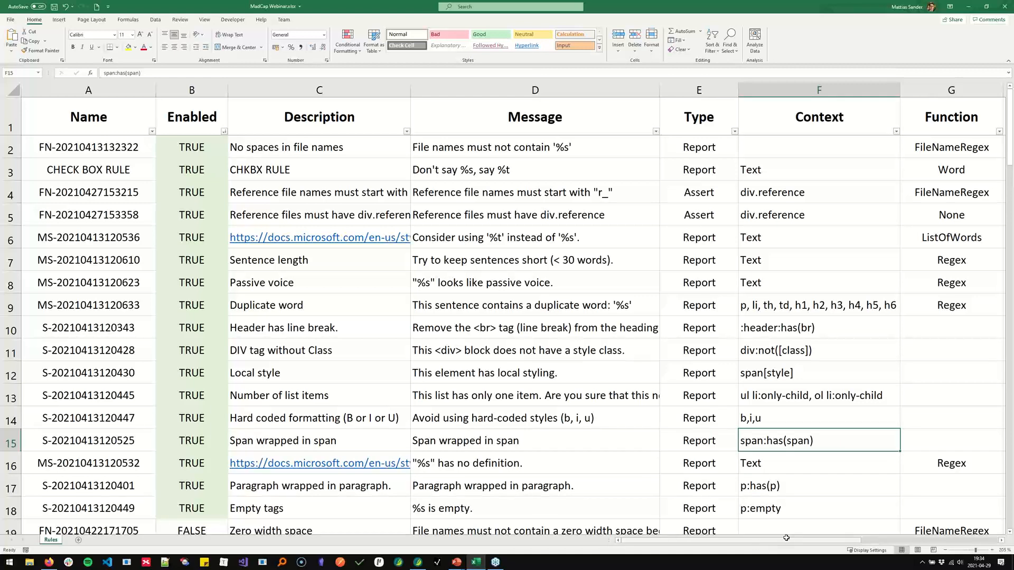
left_click(1001, 541)
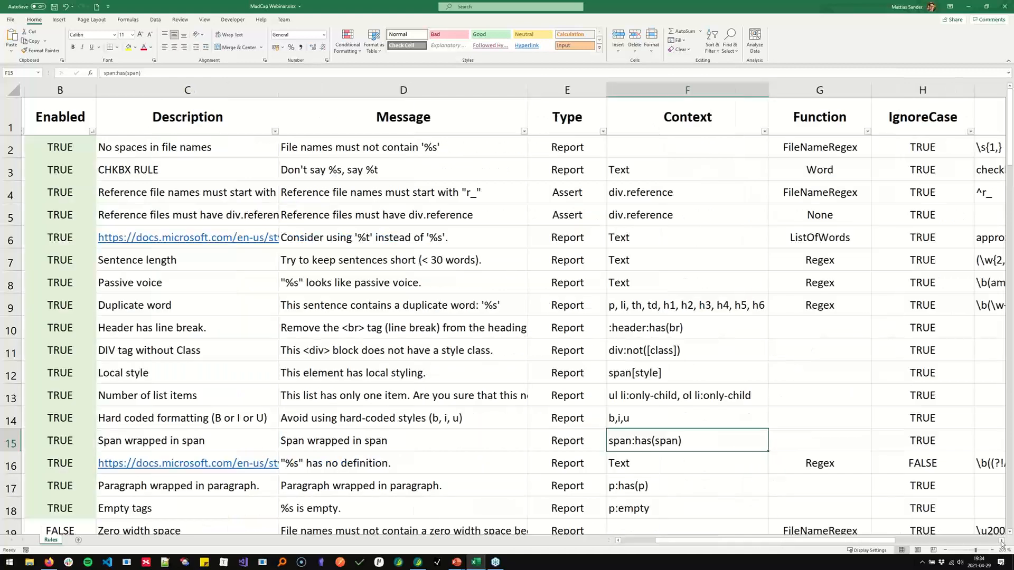
left_click(1001, 542)
left_click(1001, 541)
left_click(1002, 542)
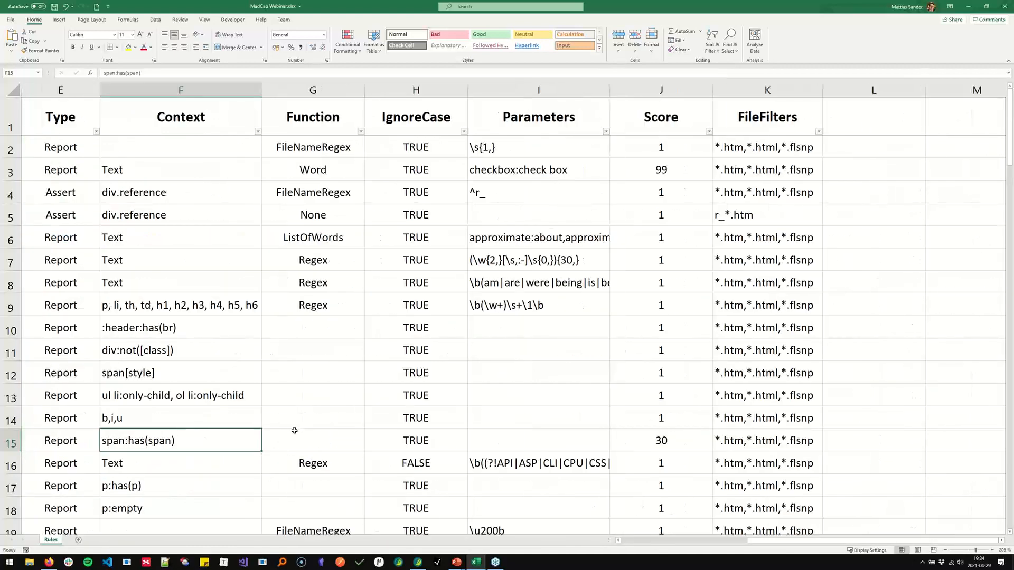
left_click(292, 433)
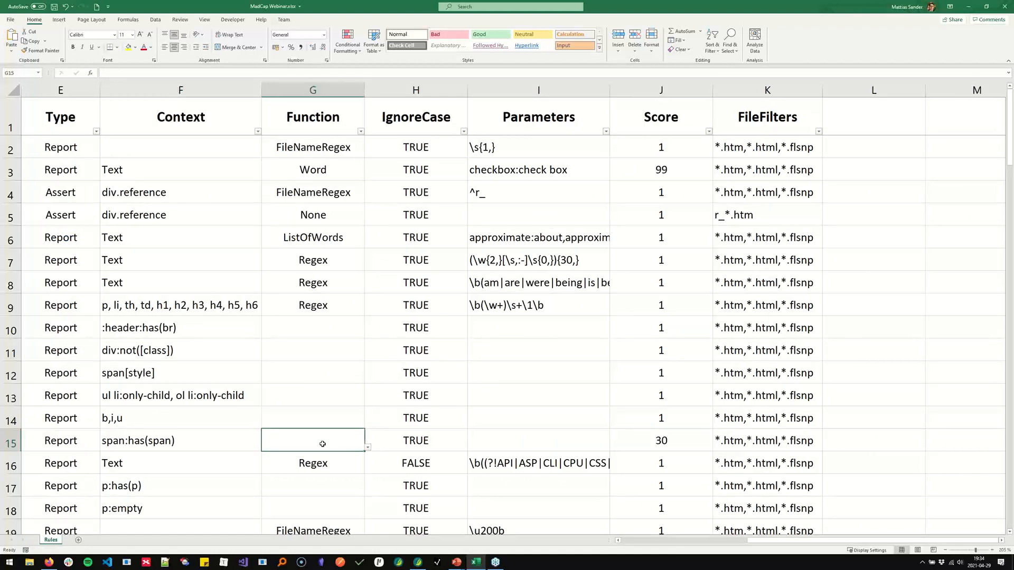
left_click_drag(324, 442, 765, 444)
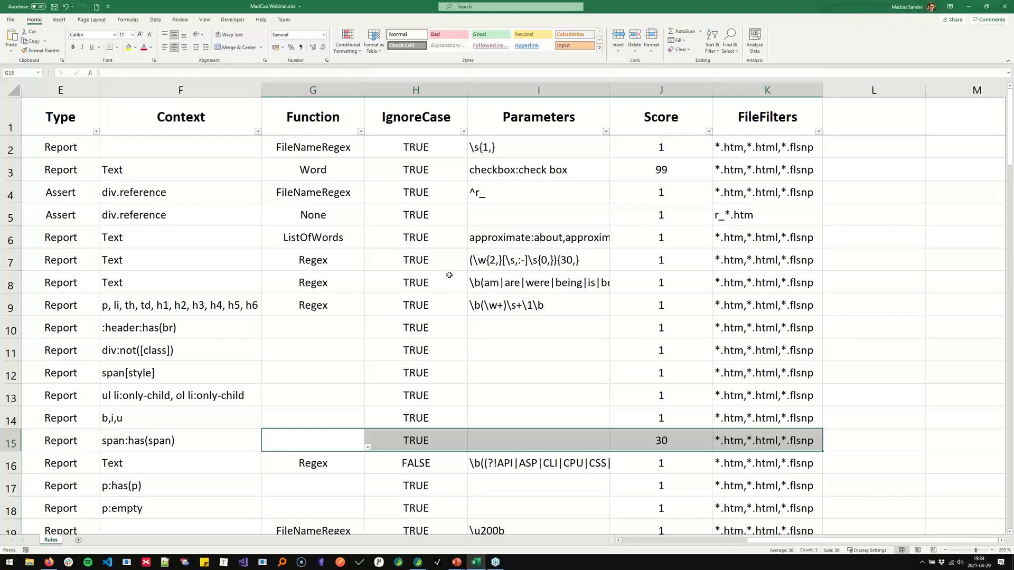
Save the MadCap Webinar rules workbook and return to the 12-Word-use.htm topic in MadCap Flare.
key("ctrl+s")
left_click(1006, 5)
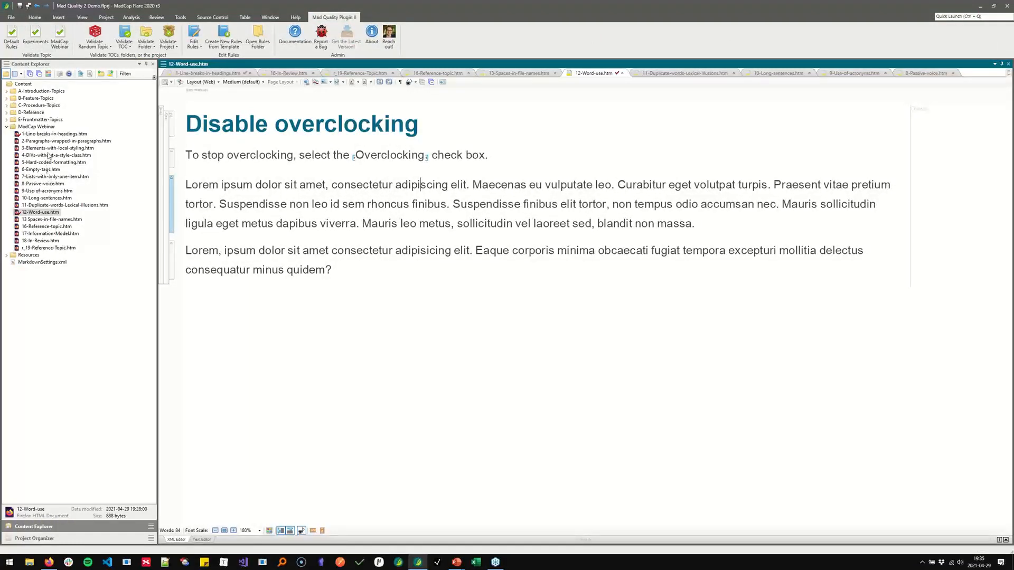
Apply the span.boolean class to the word "rhoncus" in the first Lorem ipsum paragraph.
left_click(296, 223)
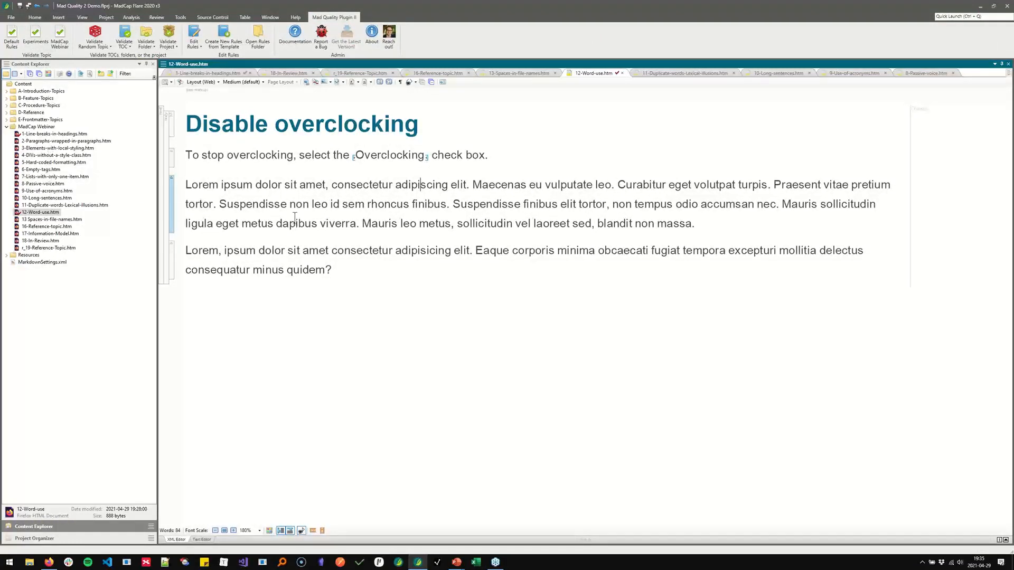
double_click(377, 205)
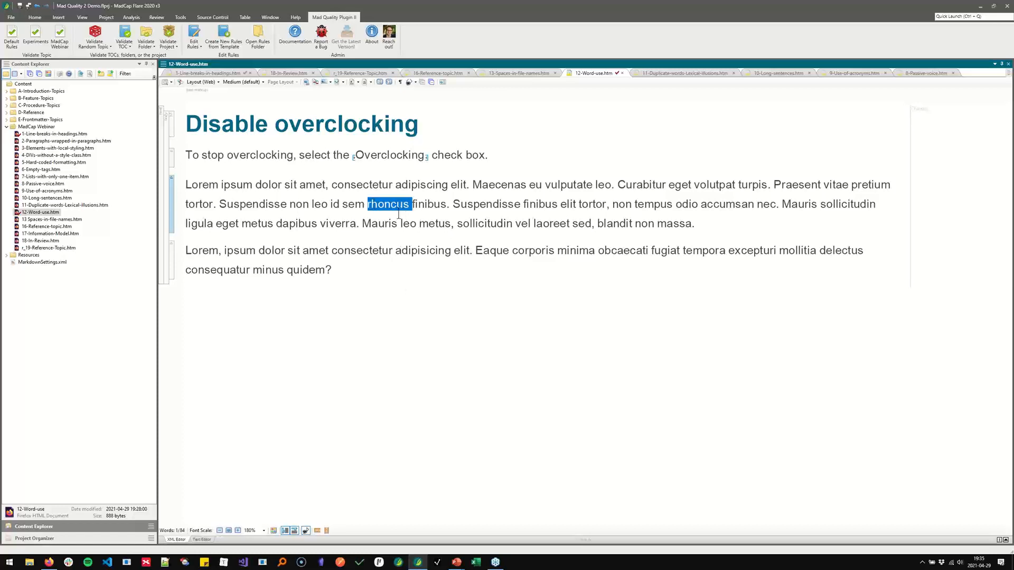
left_click(424, 164)
double_click(383, 205)
right_click(382, 206)
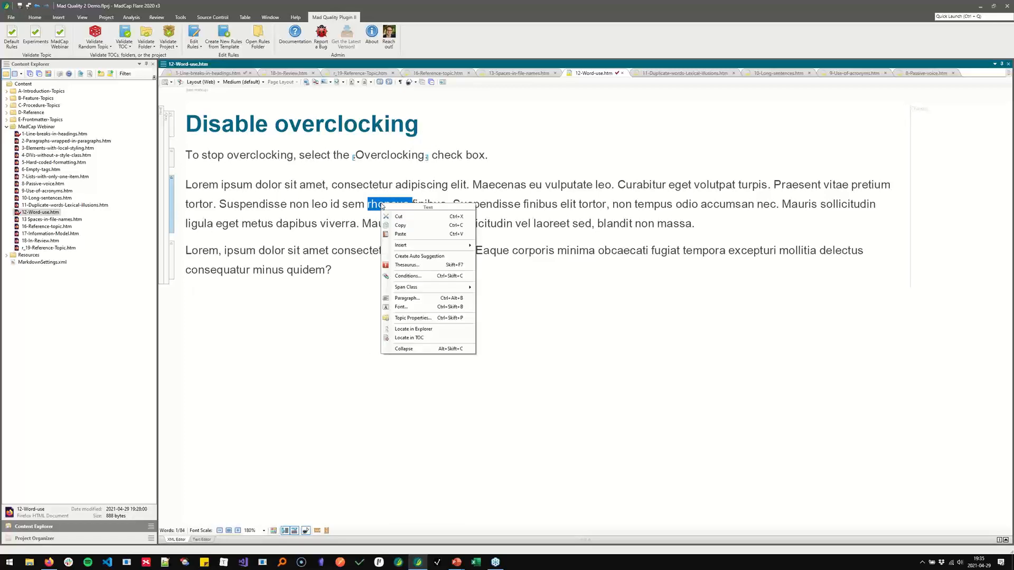
mouse_move(408, 288)
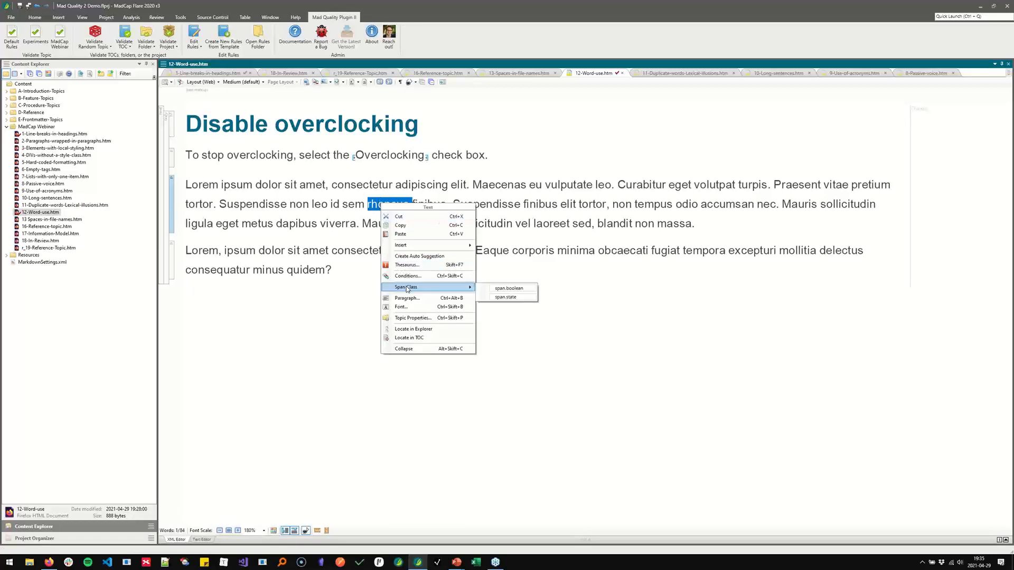
left_click(498, 291)
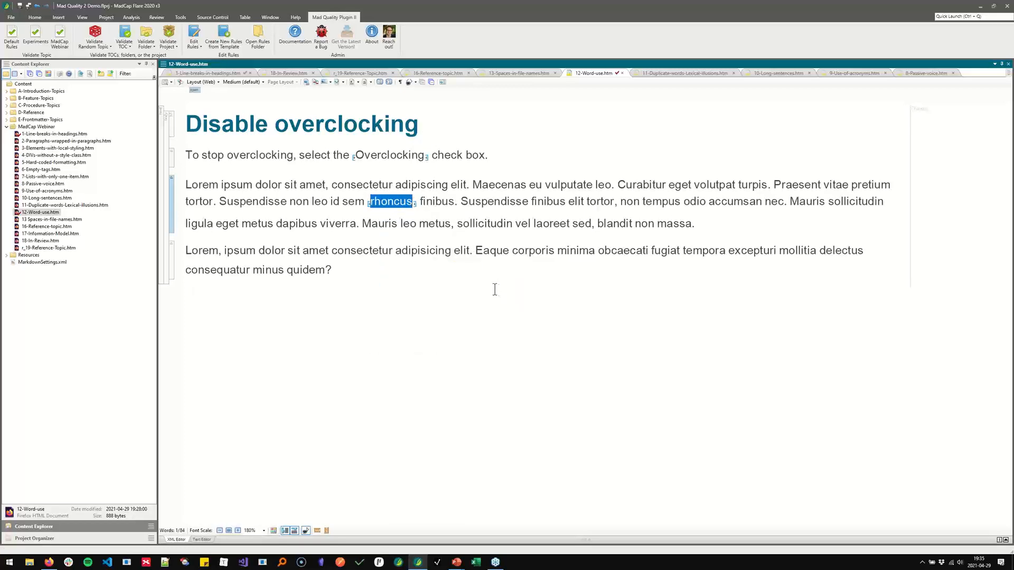
In the topic's source code, move the "rhoncus" span inside the Overclocking span, save the topic and return to the visual editor.
left_click(202, 539)
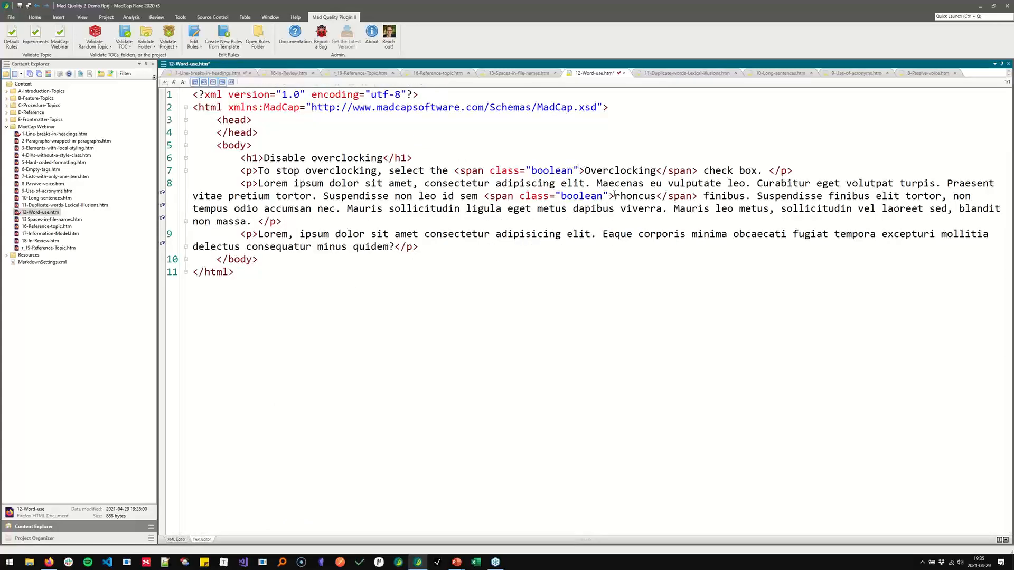
left_click_drag(697, 195, 484, 196)
key("Delete")
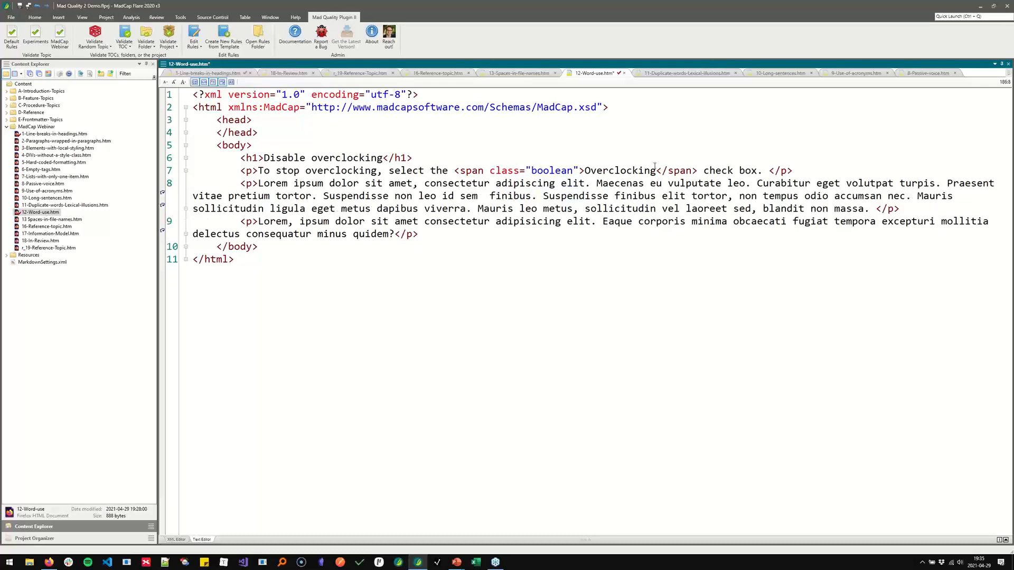
left_click(657, 170)
key("ctrl+v")
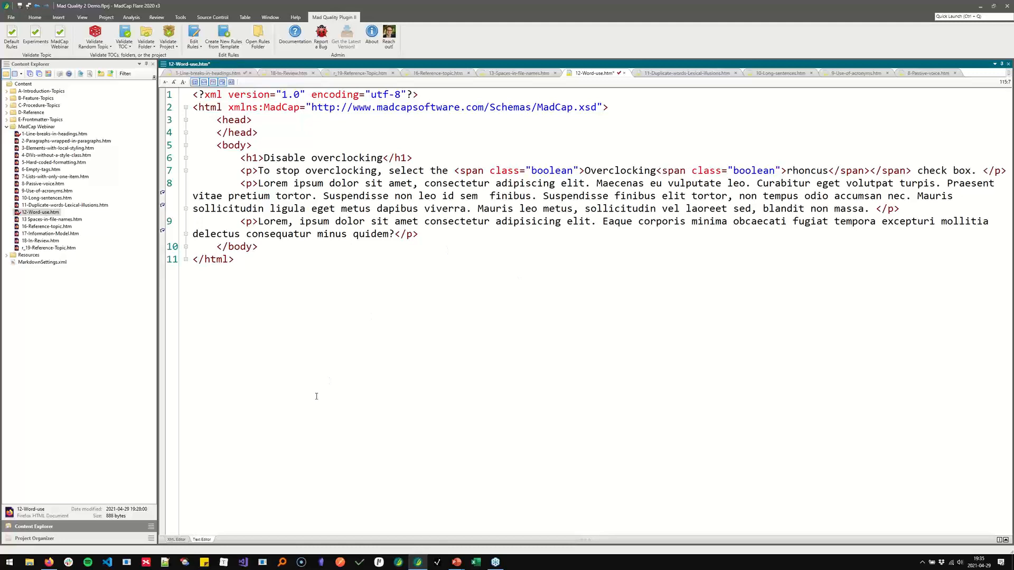
key("ctrl+s")
left_click(182, 536)
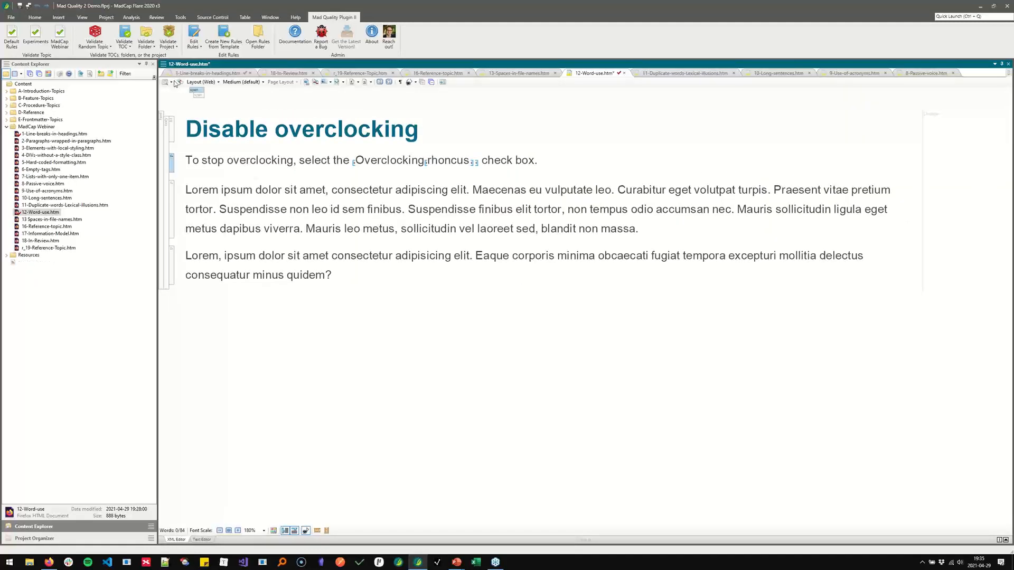
key("ctrl+s")
Validate the topic with the MadCap Webinar rules, locate the reported nested span in the text, and close the broken rules report.
left_click(61, 35)
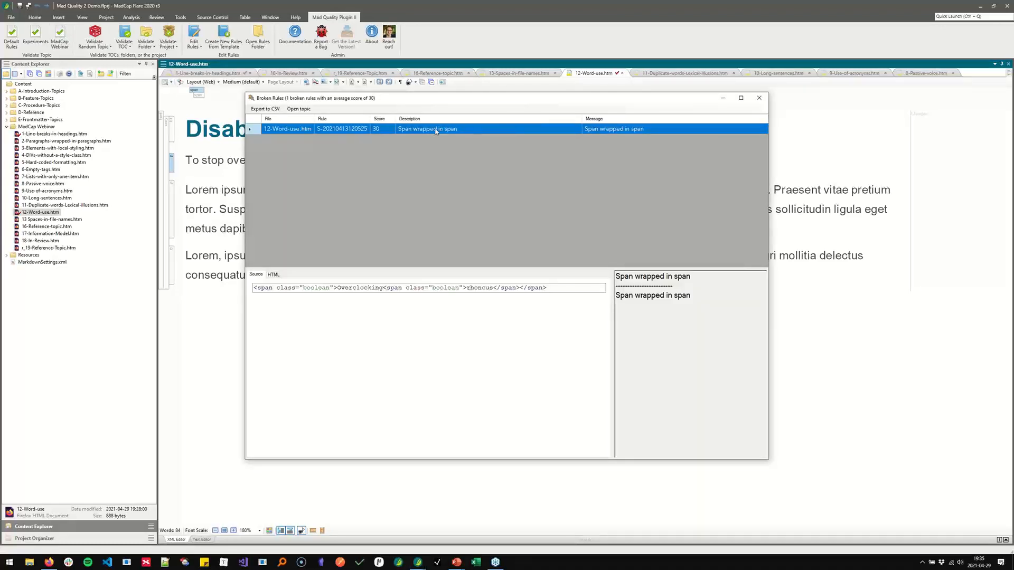
double_click(431, 131)
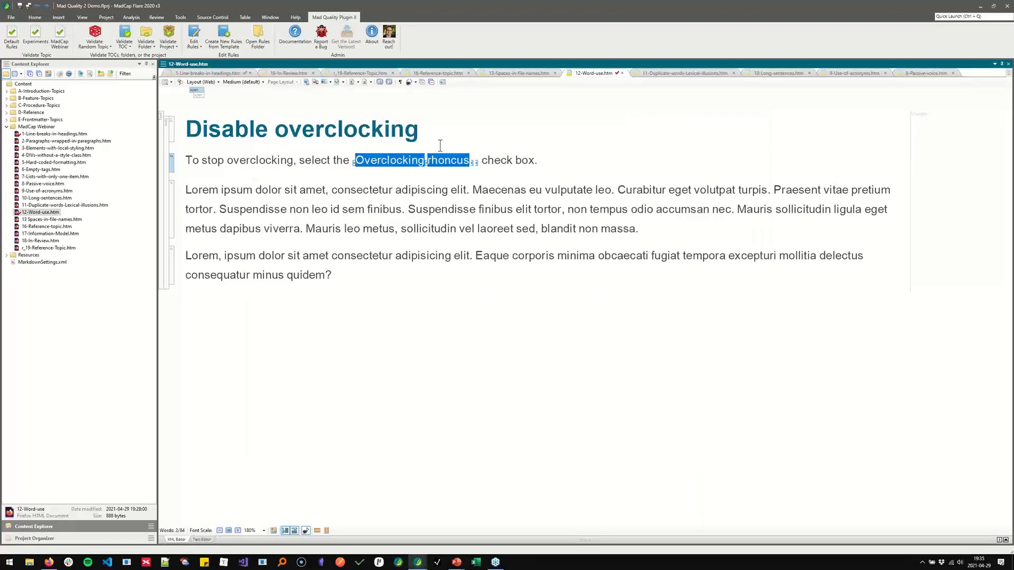
left_click(403, 195)
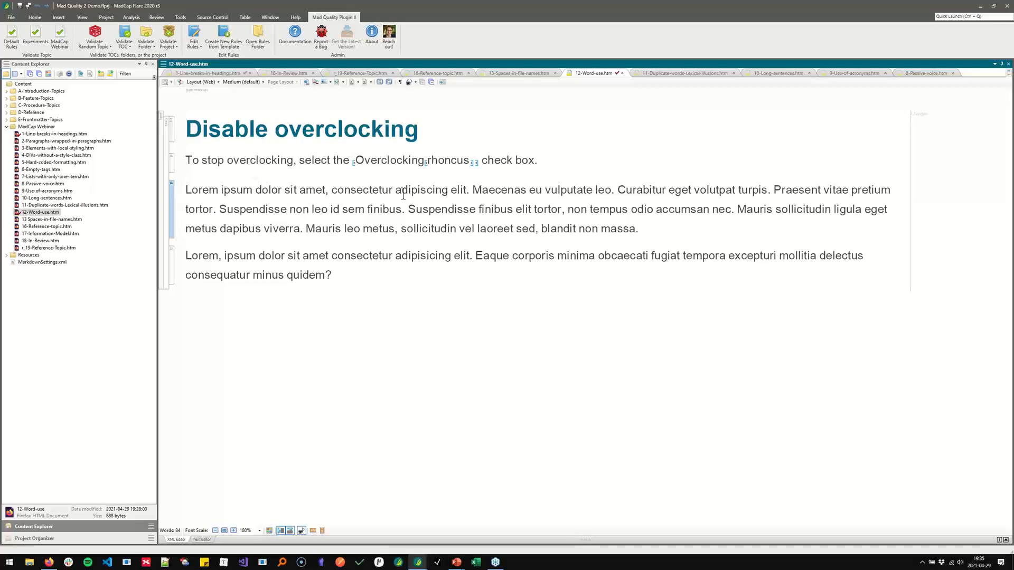
key("alt+Tab")
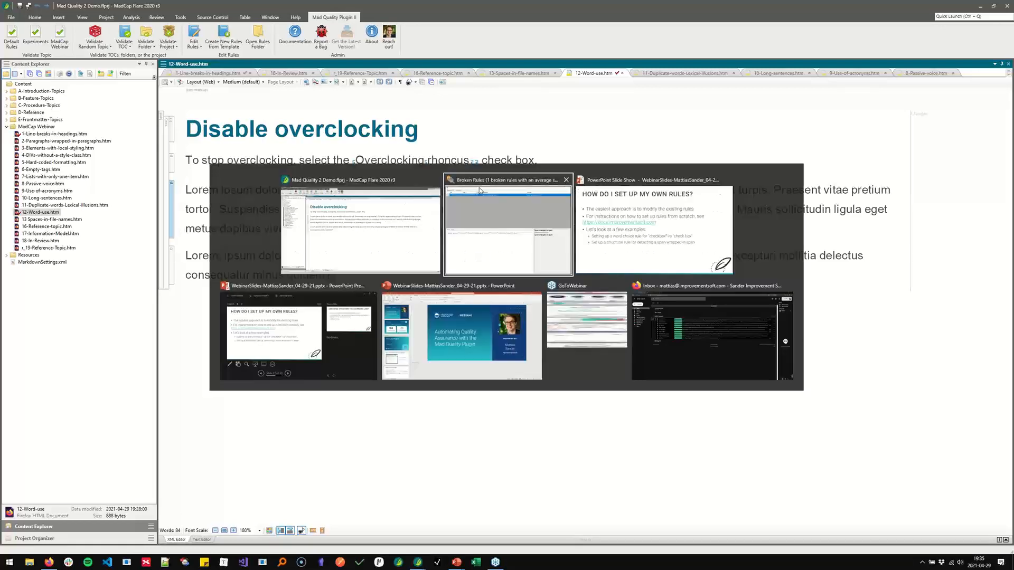
left_click(566, 180)
left_click(361, 231)
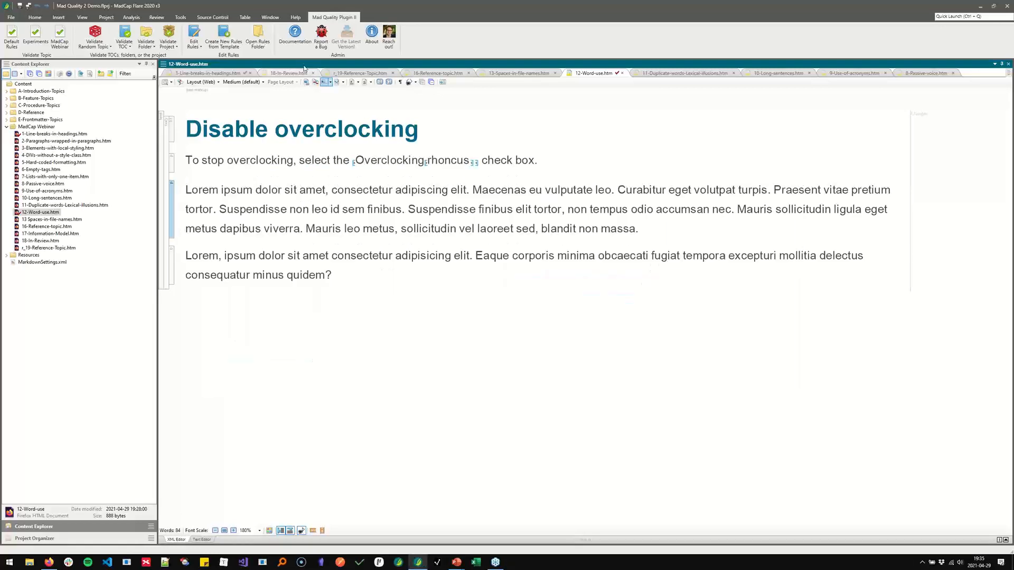
Reopen the MadCap Webinar rules for editing and look through the enabled and disabled rules.
left_click(194, 41)
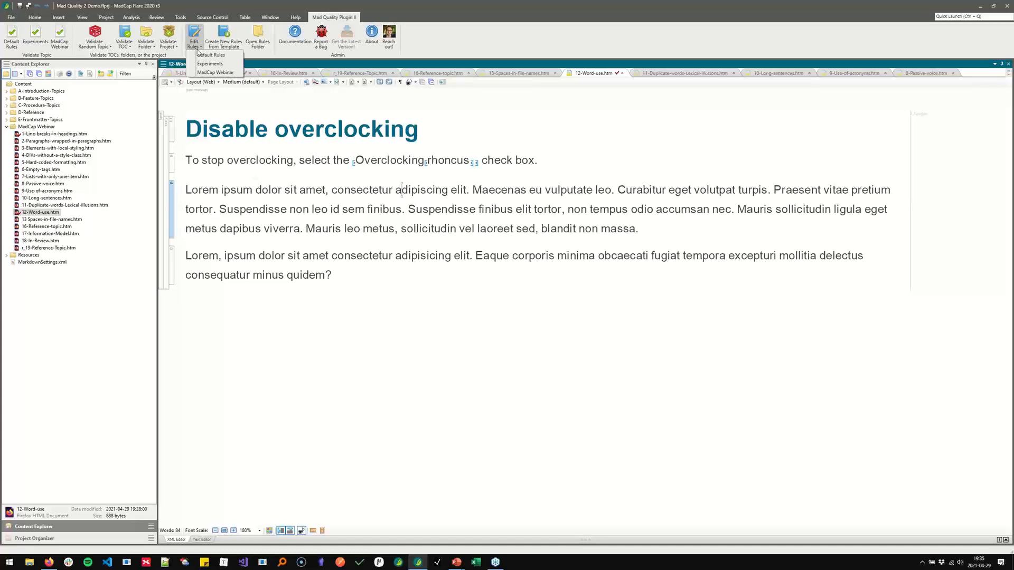
left_click(214, 72)
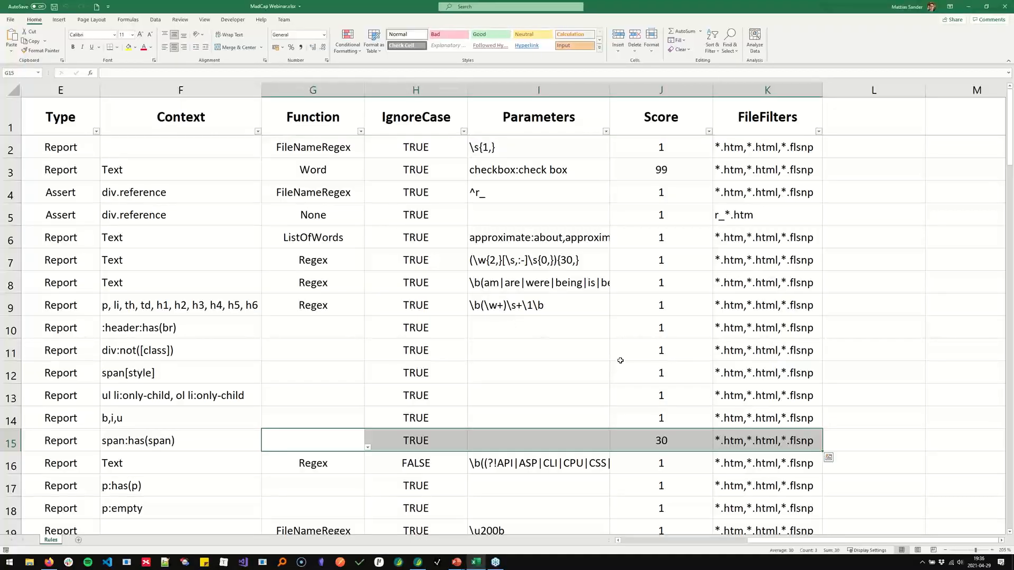
scroll(435, 345, "down", 1)
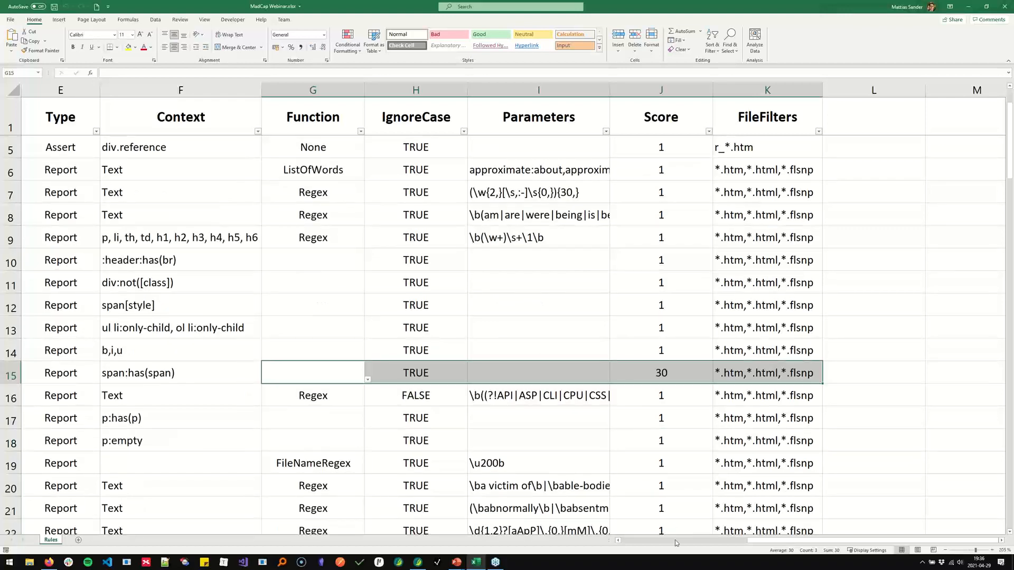
scroll(675, 540, "left", 2)
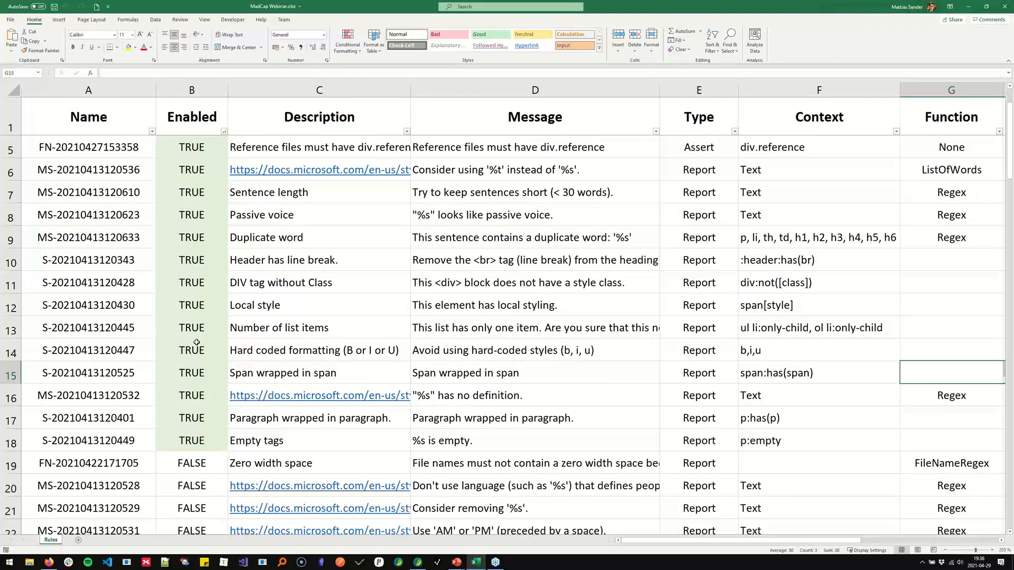
scroll(197, 342, "down", 3)
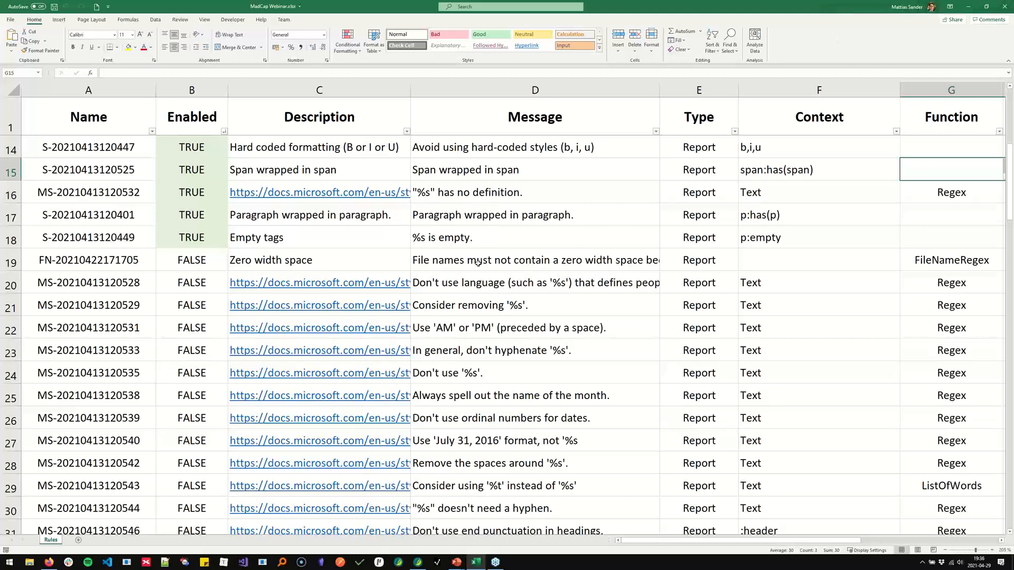
scroll(478, 262, "down", 5)
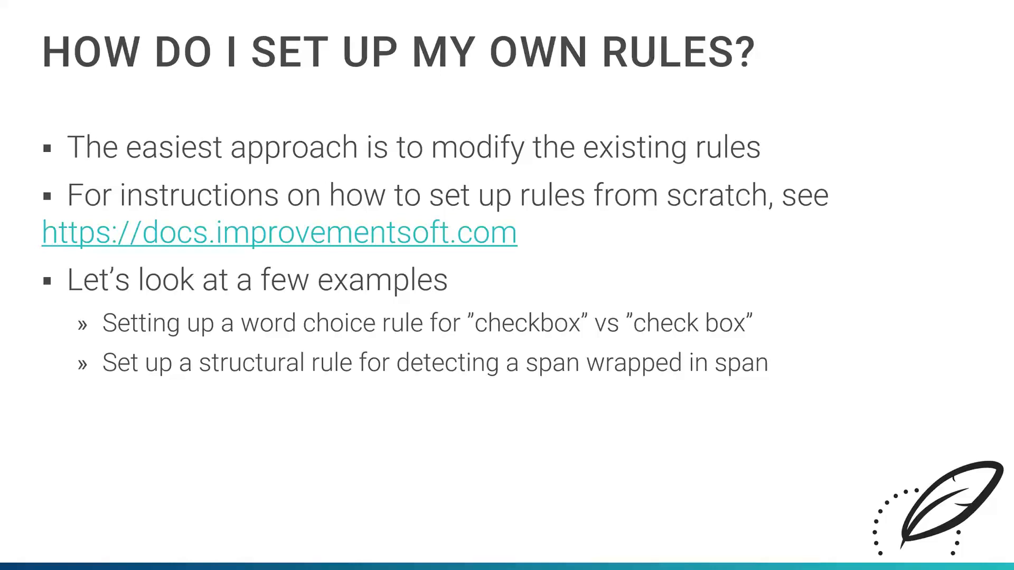
Show the slide on command-line use and try to run the Mad Quality batch file from the desktop.
key("Right")
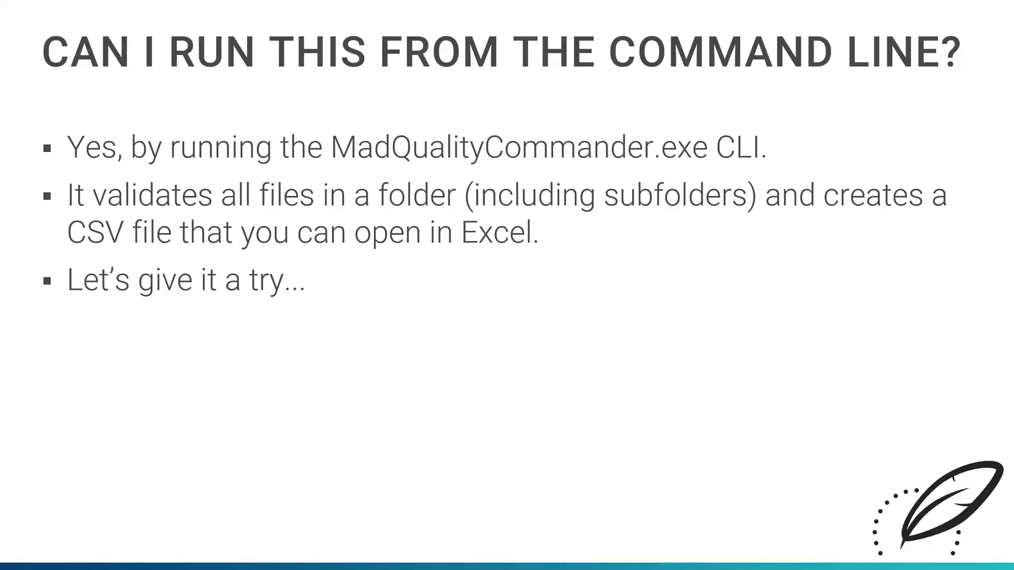
key("super+d")
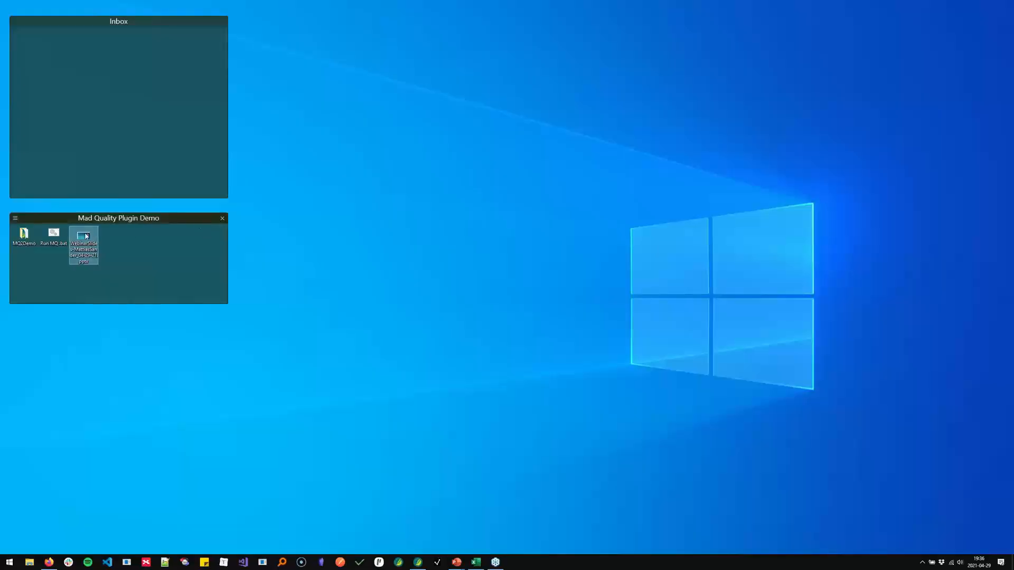
left_click(53, 234)
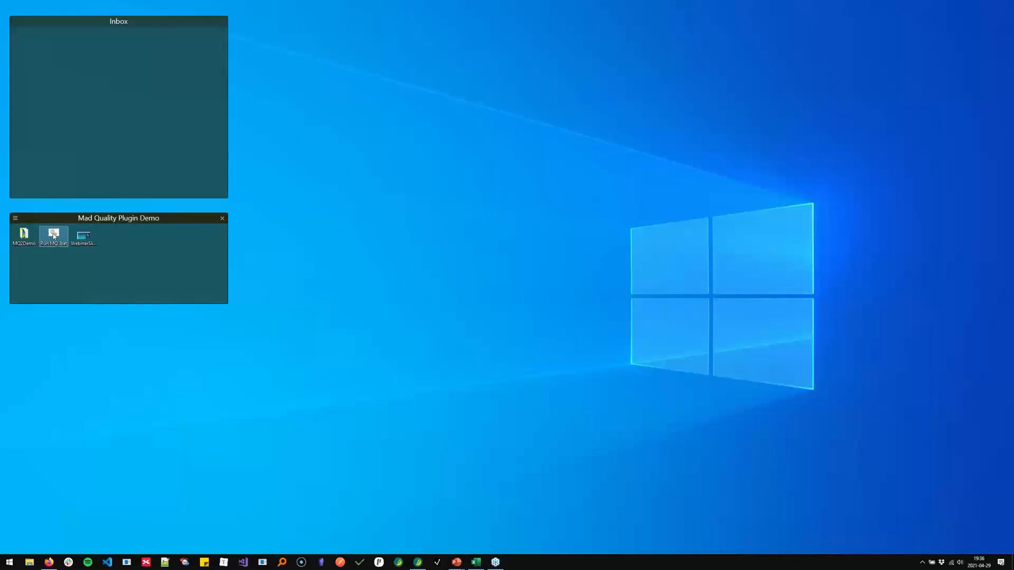
double_click(53, 234)
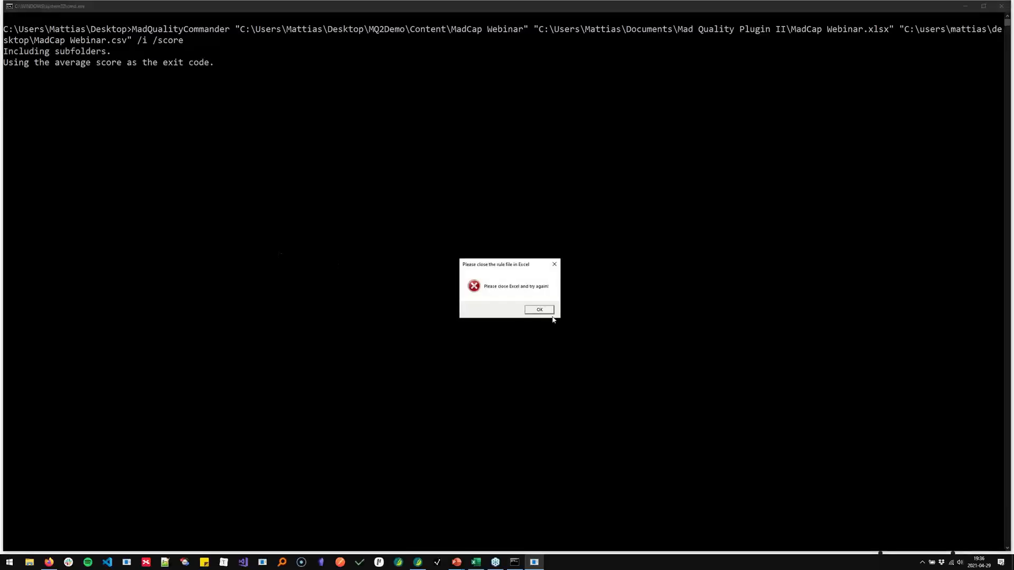
left_click(544, 311)
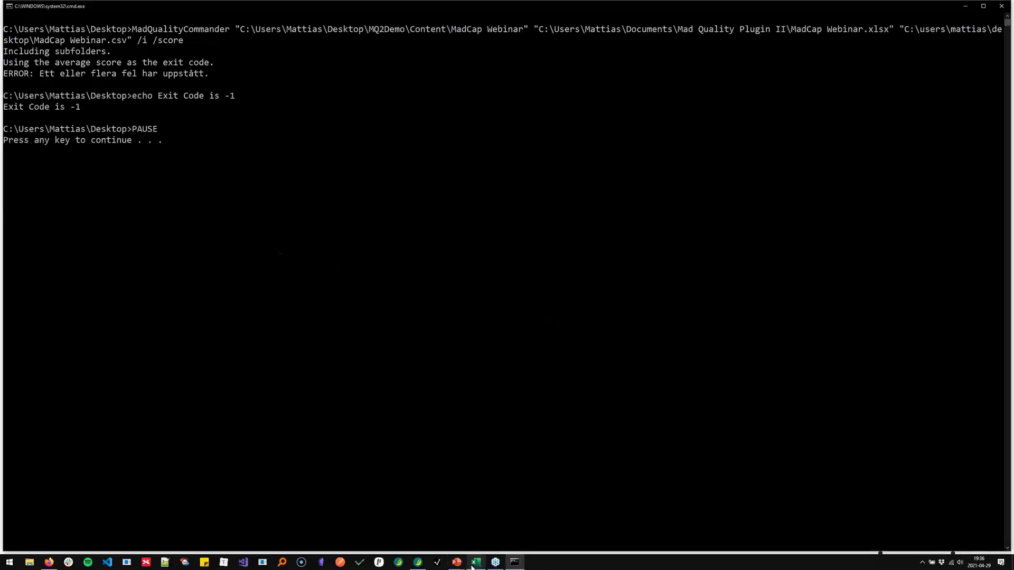
key("space")
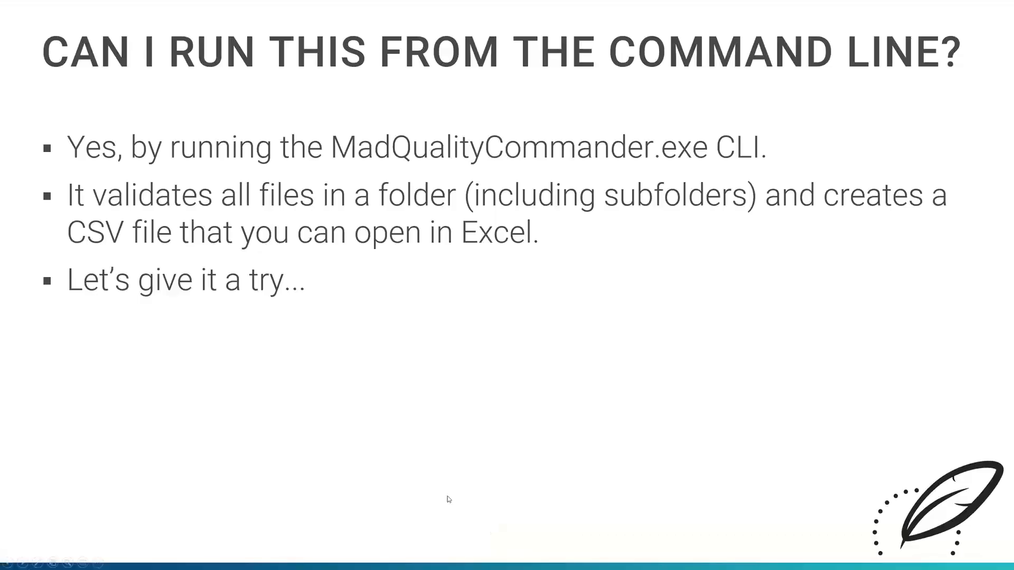
Run the Mad Quality batch file from the desktop to validate the MadCap Webinar folder, and close the command window.
key("alt+Tab")
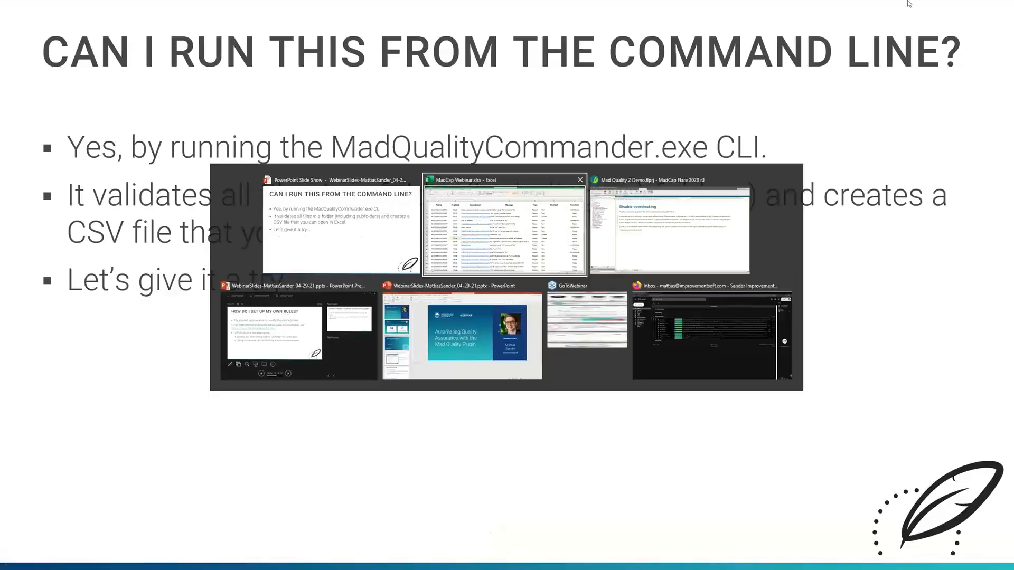
key("alt+Tab")
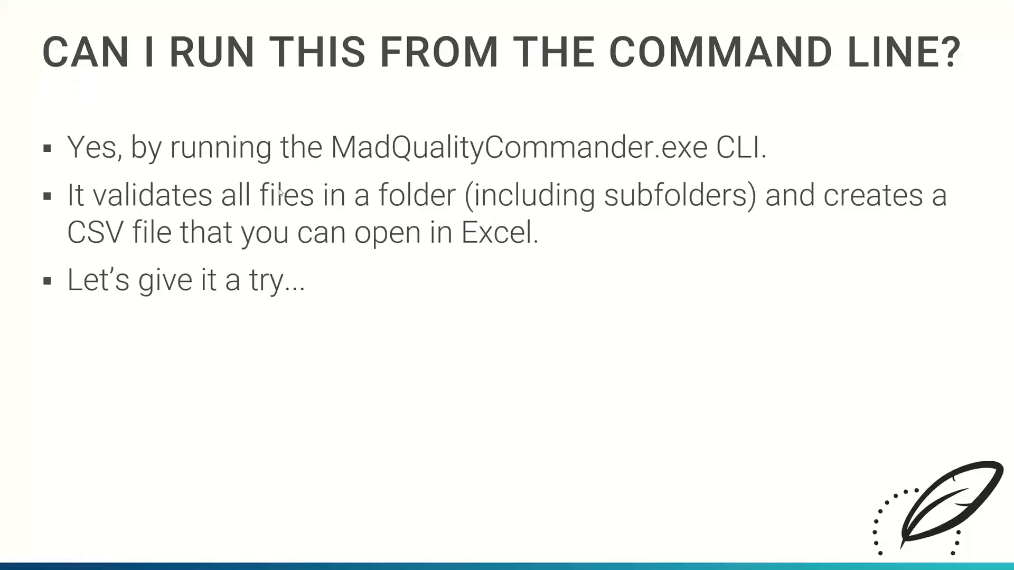
key("super+d")
double_click(55, 234)
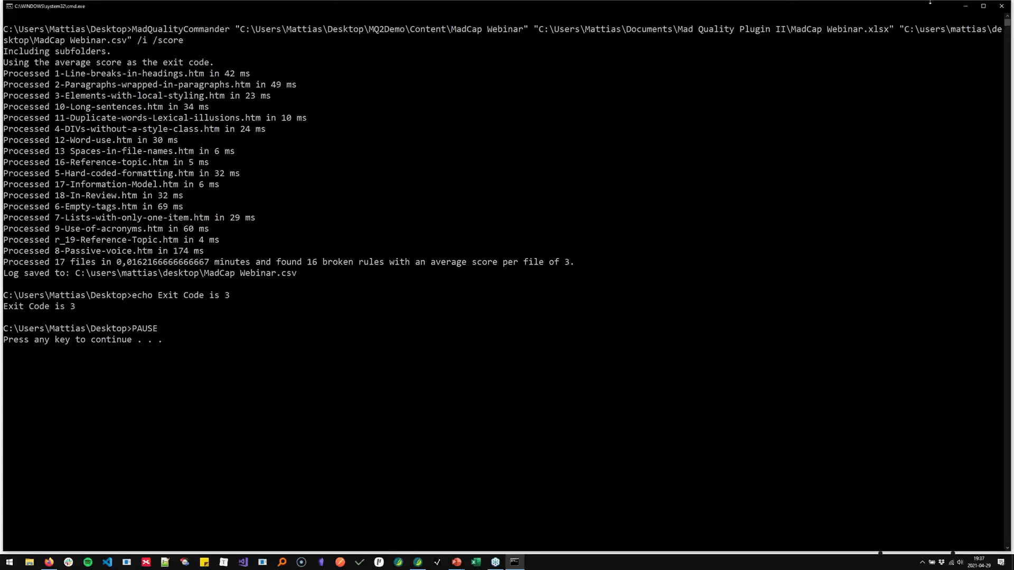
left_click(1002, 7)
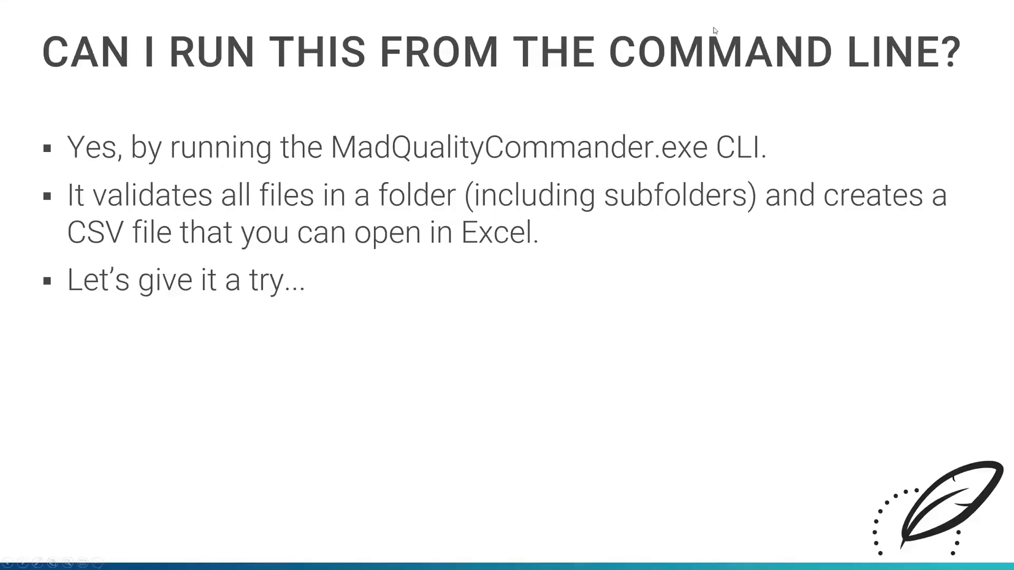
Advance the slide show past the plugin usage tips to the slide "Where can I get this thing?".
left_click(379, 345)
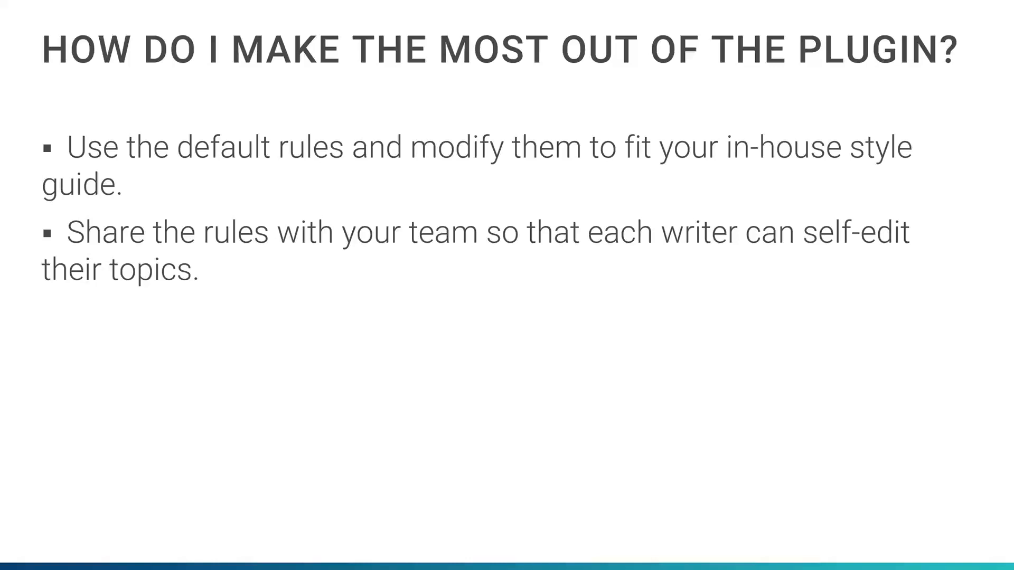
key("Right")
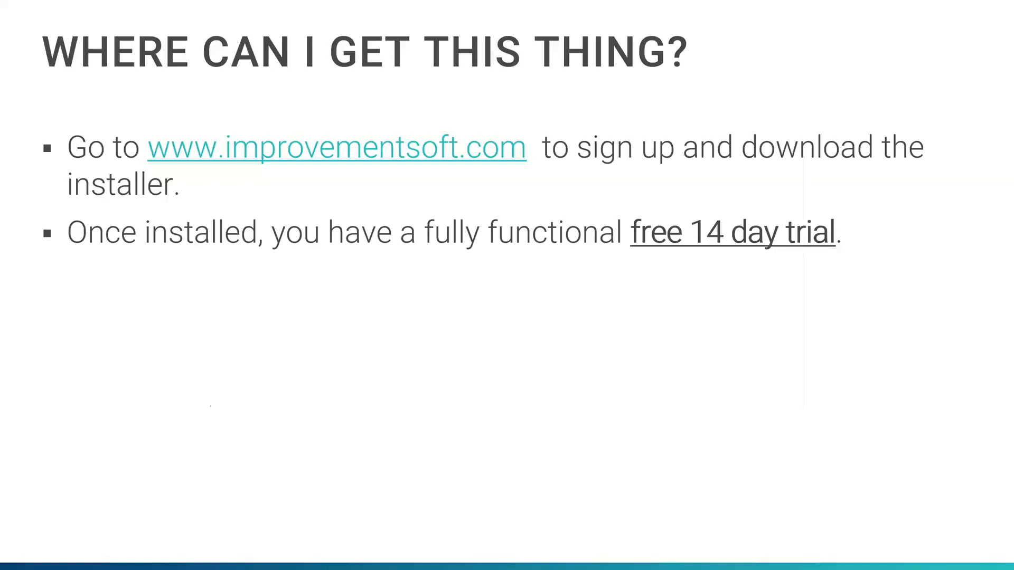
key("alt+Tab")
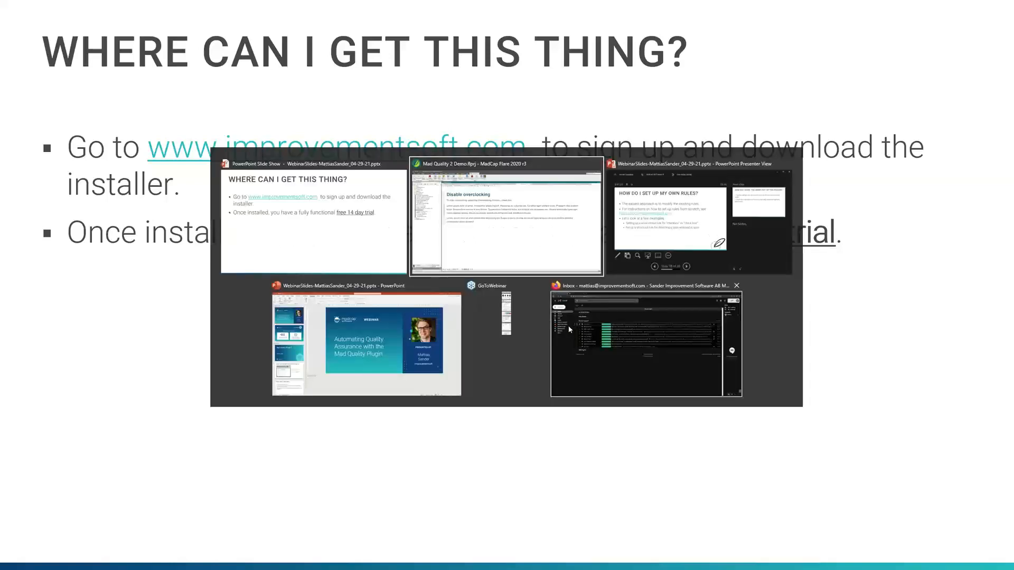
left_click(738, 286)
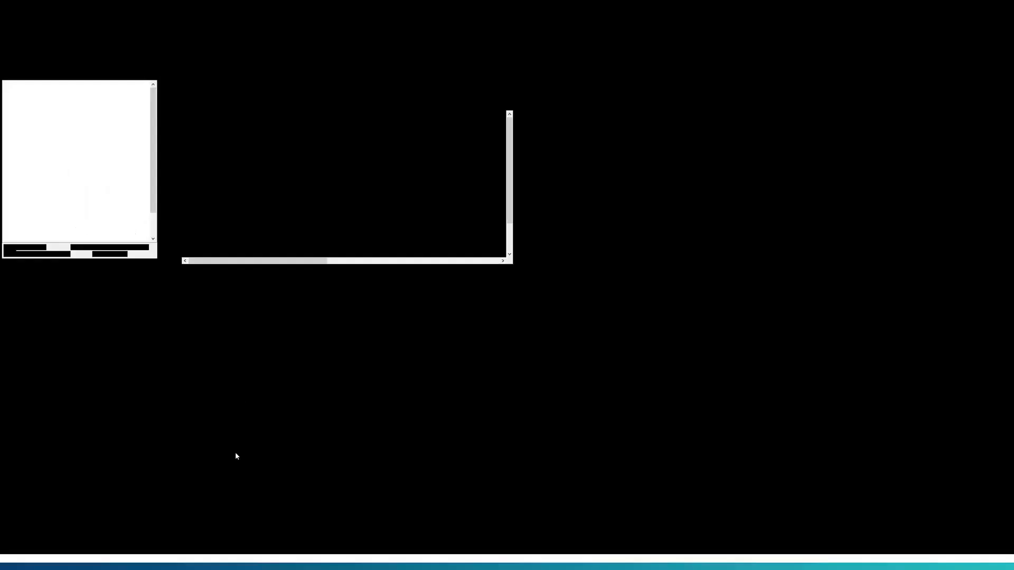
key("super")
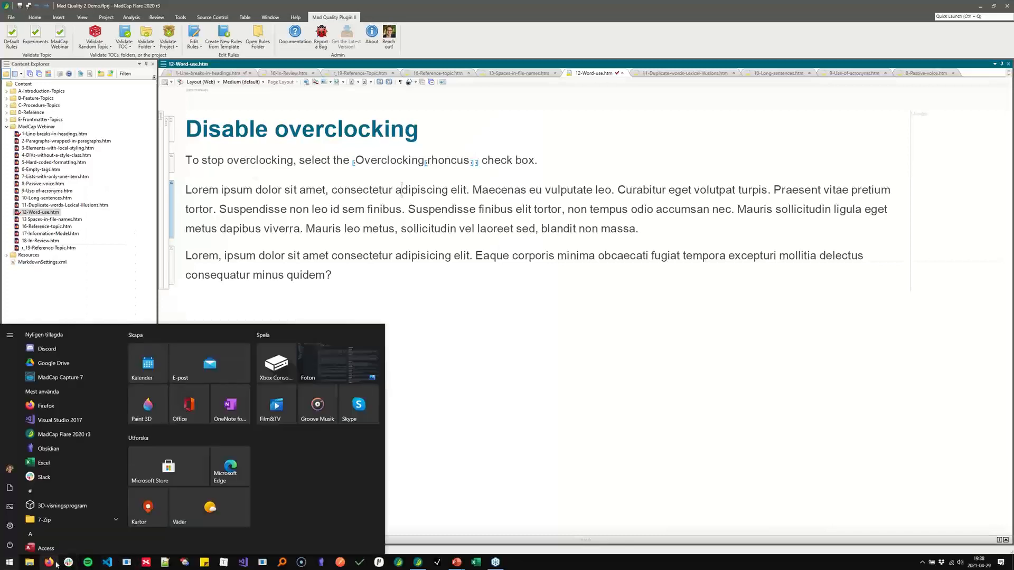
left_click(51, 562)
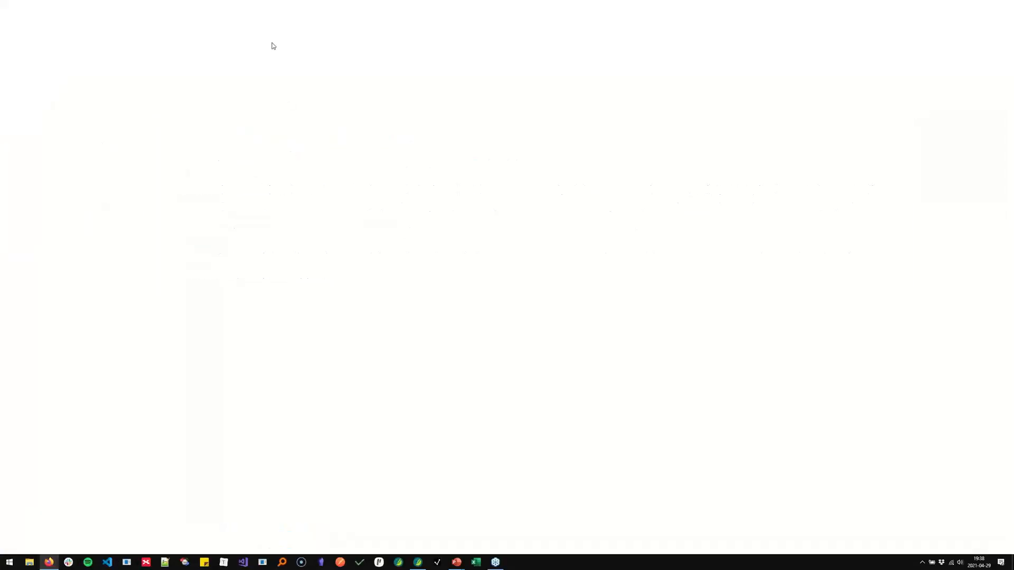
type("www")
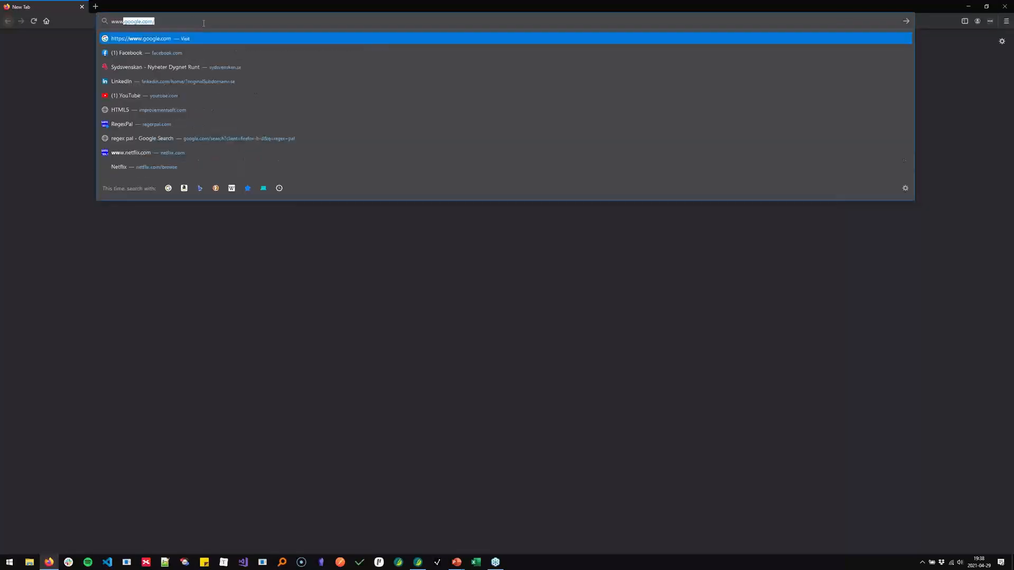
type(".improvementsoft")
key("Return")
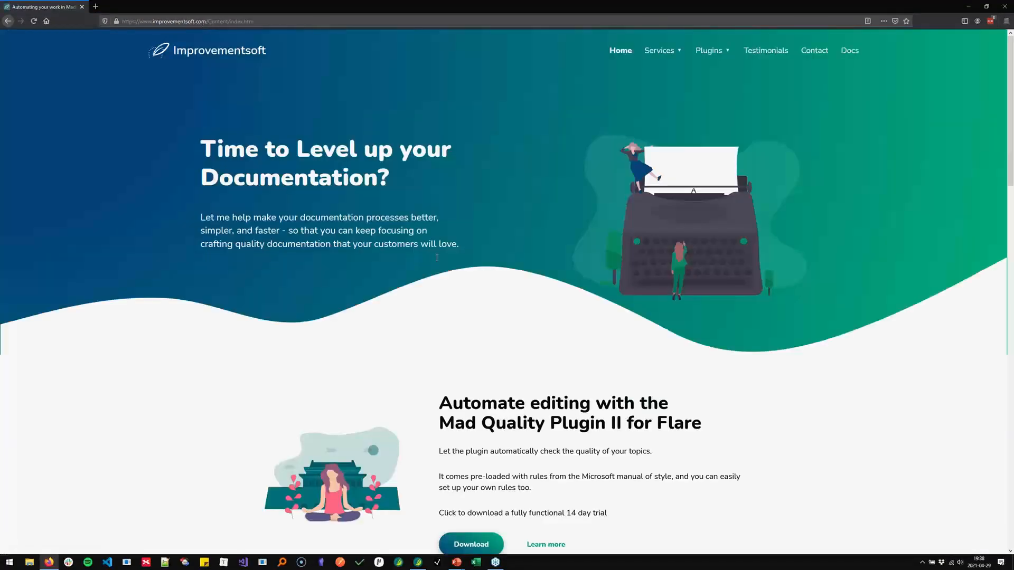
Open the Mad Quality Plugin page on the website and look through it down to the 14-day trial download form.
scroll(436, 260, "down", 3)
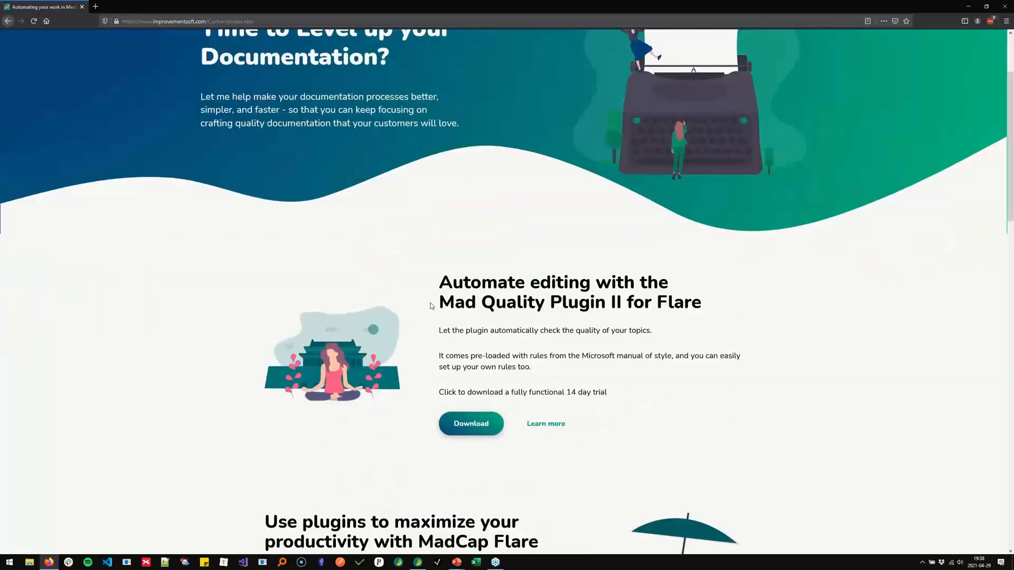
scroll(431, 306, "up", 3)
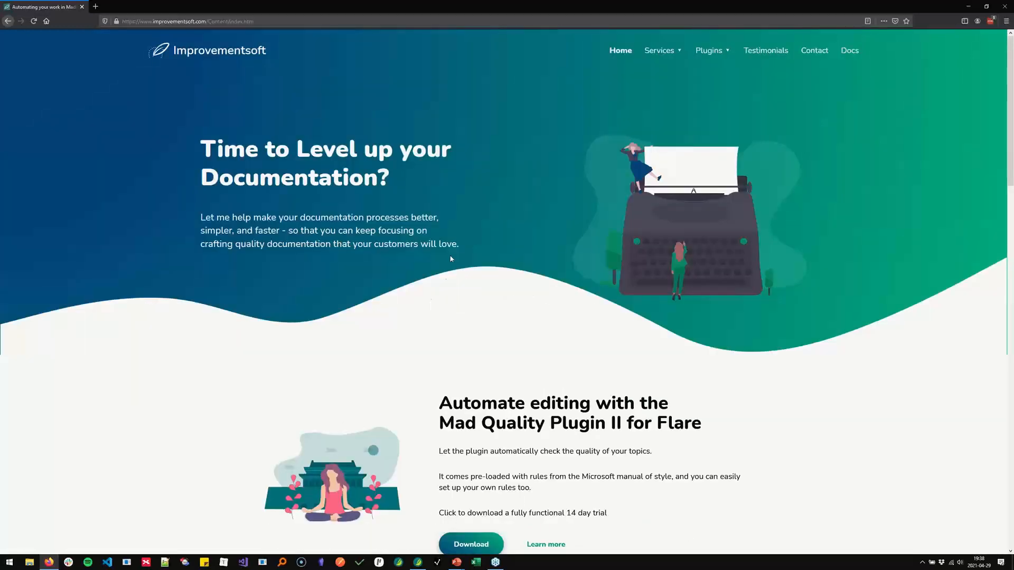
mouse_move(715, 60)
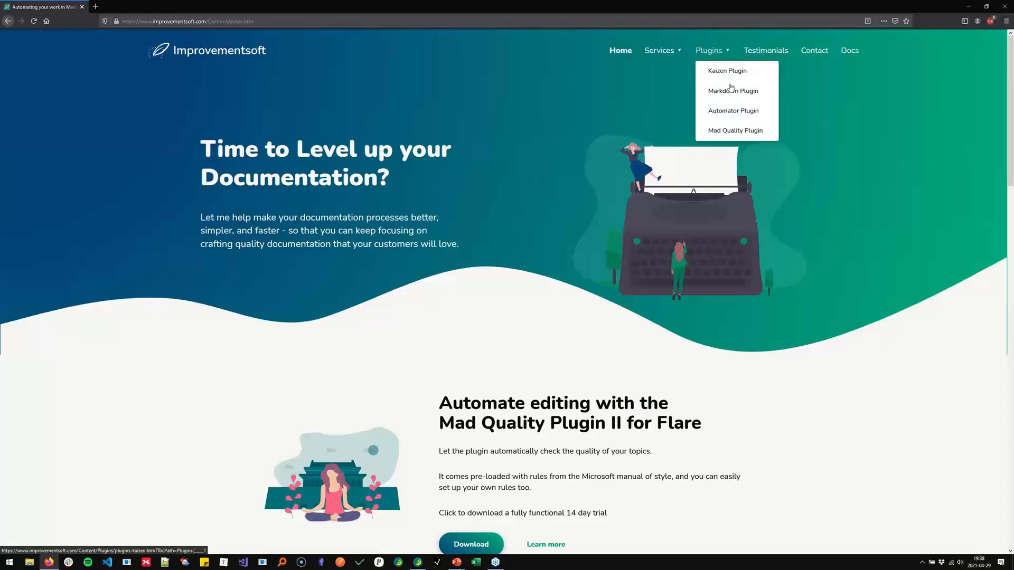
left_click(721, 132)
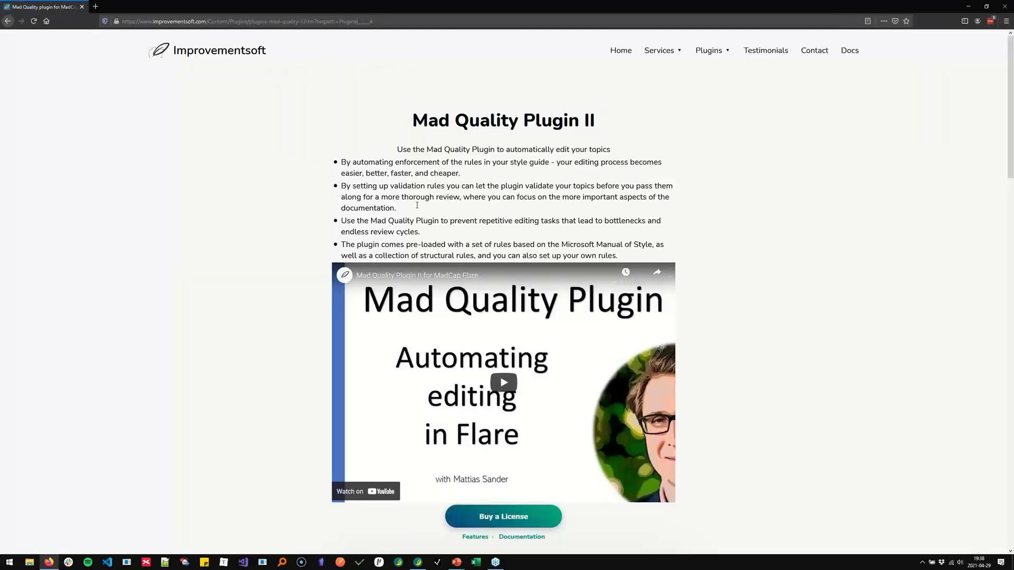
scroll(417, 205, "down", 1)
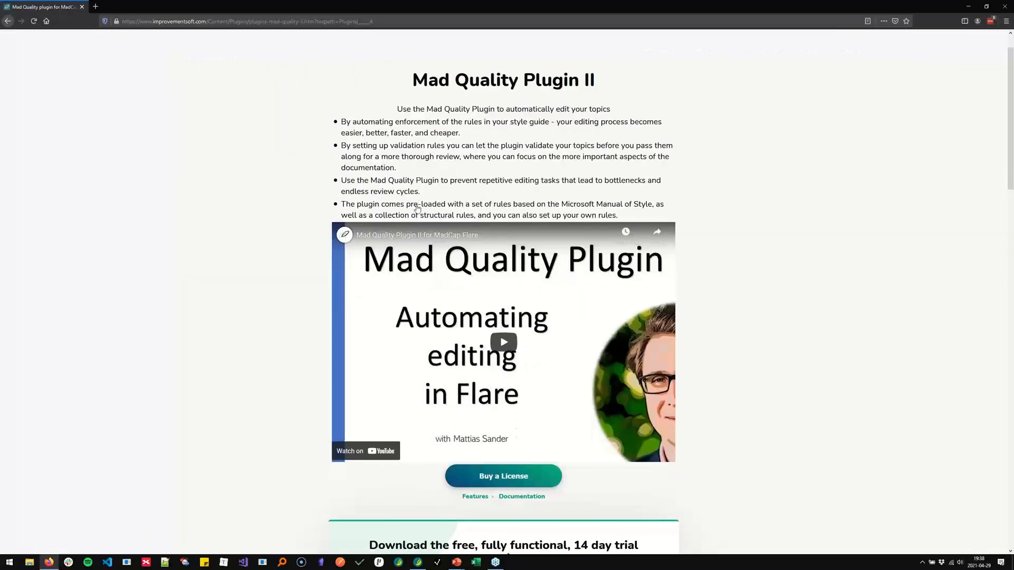
scroll(416, 207, "down", 5)
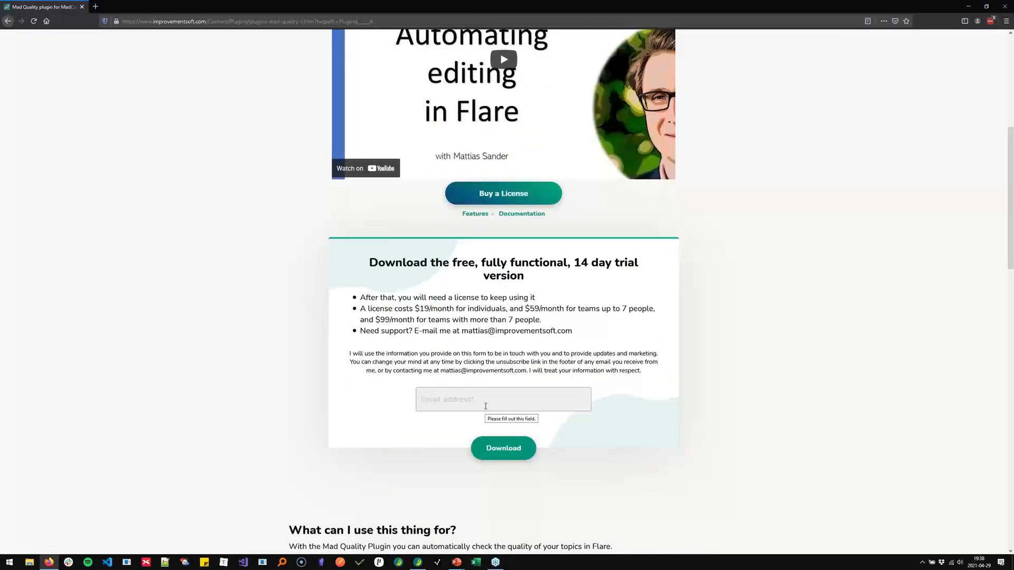
Switch back to the PowerPoint slide show and advance past the website slide to "How much is it?".
key("alt+Tab")
key("alt+Tab")
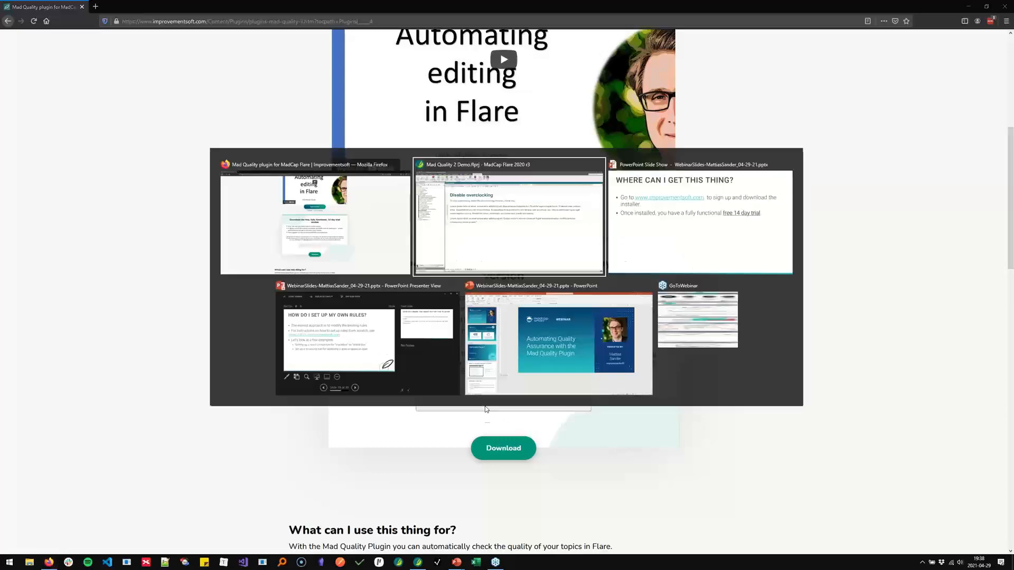
key("Right")
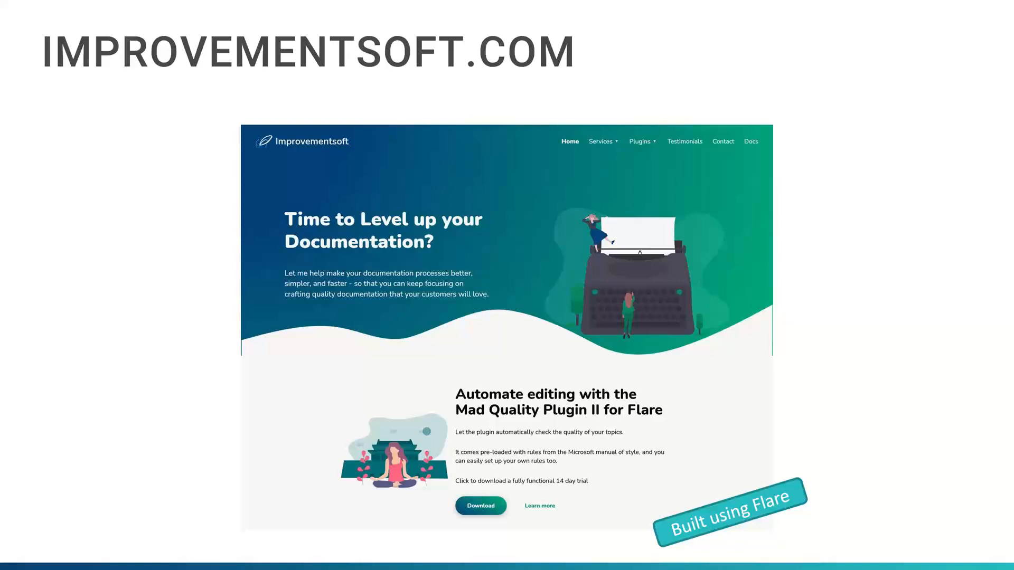
key("Right")
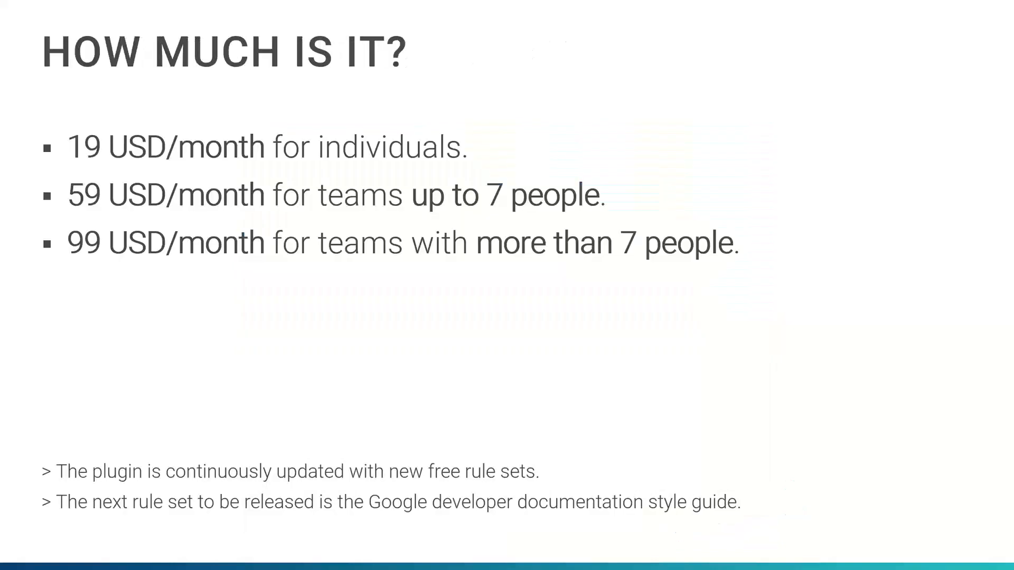